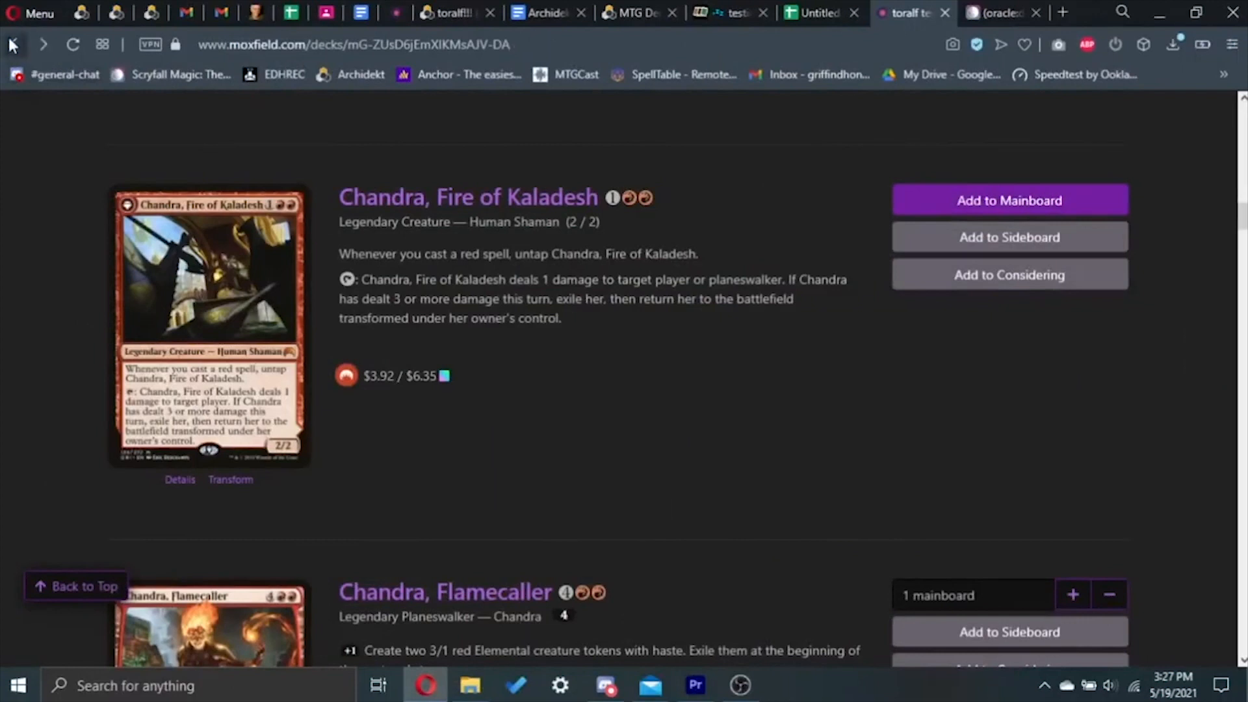
{"action": "left_click", "coordinate": [13, 44]}
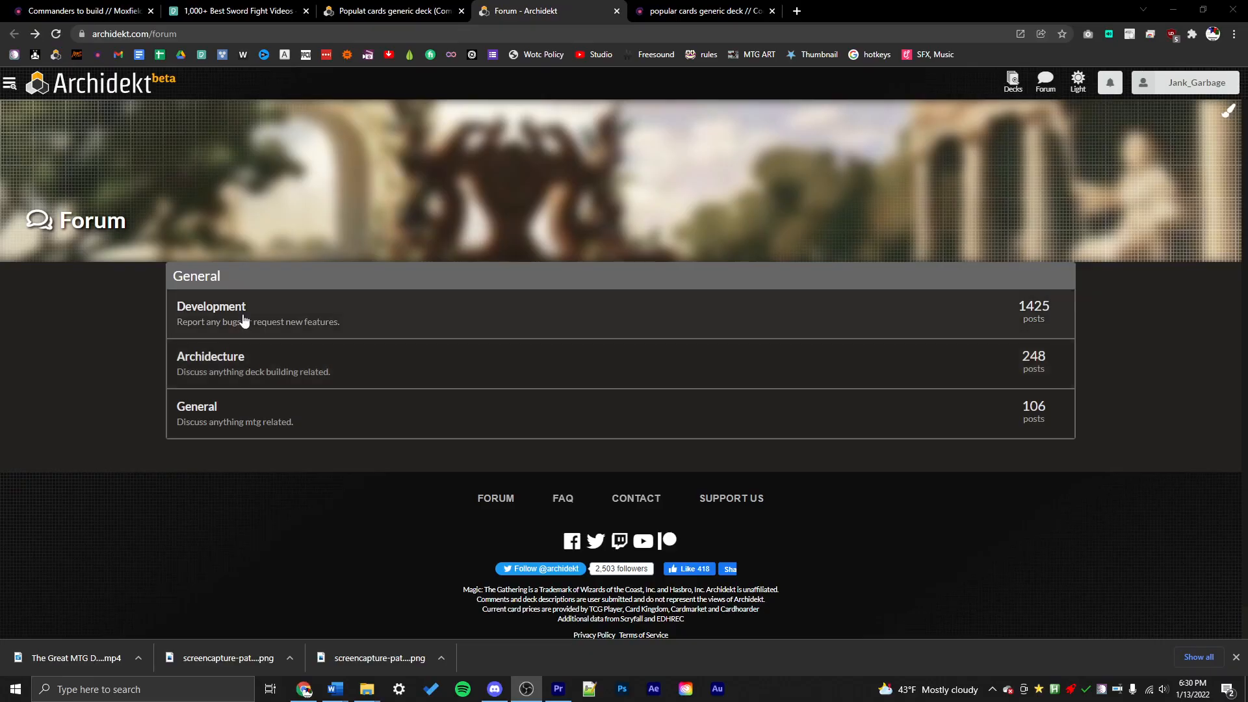
Open the Development section of the Archidekt forum to look at its posts
{"action": "left_click", "coordinate": [245, 321]}
{"action": "left_click", "coordinate": [1033, 273]}
{"action": "left_click", "coordinate": [432, 305]}
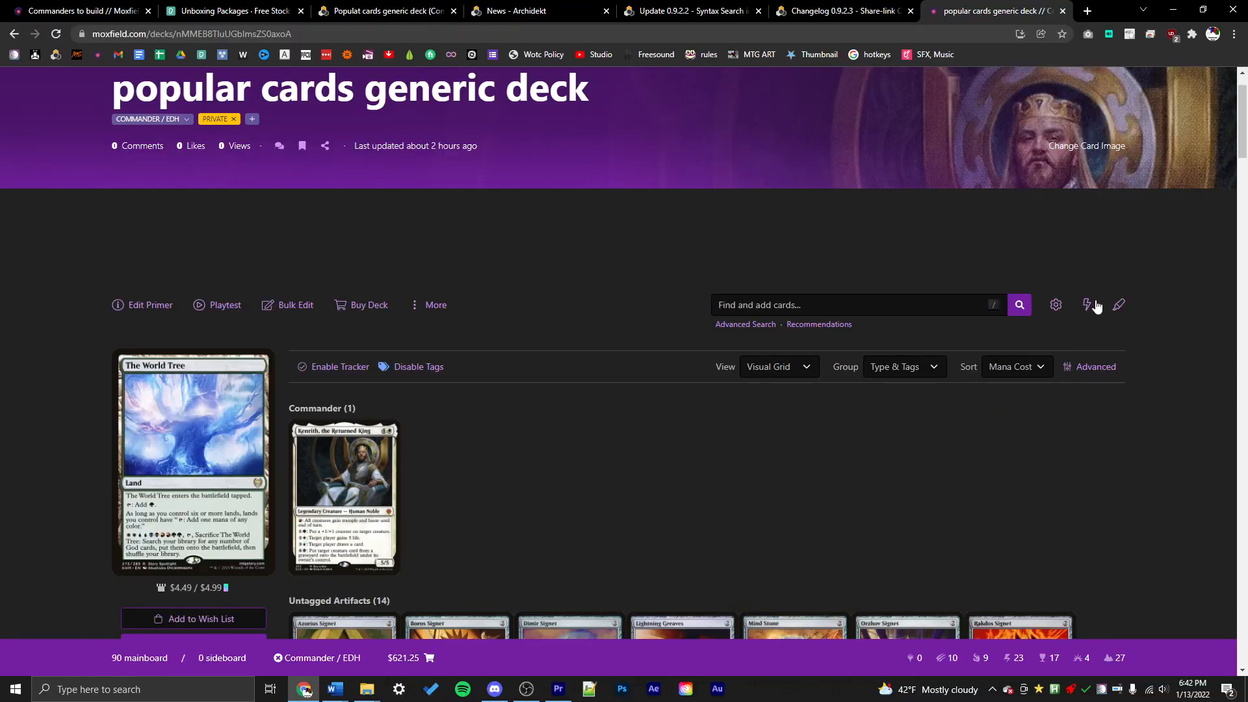
Add the subscribed Shock Lands package to the popular cards generic deck
{"action": "left_click", "coordinate": [1089, 305]}
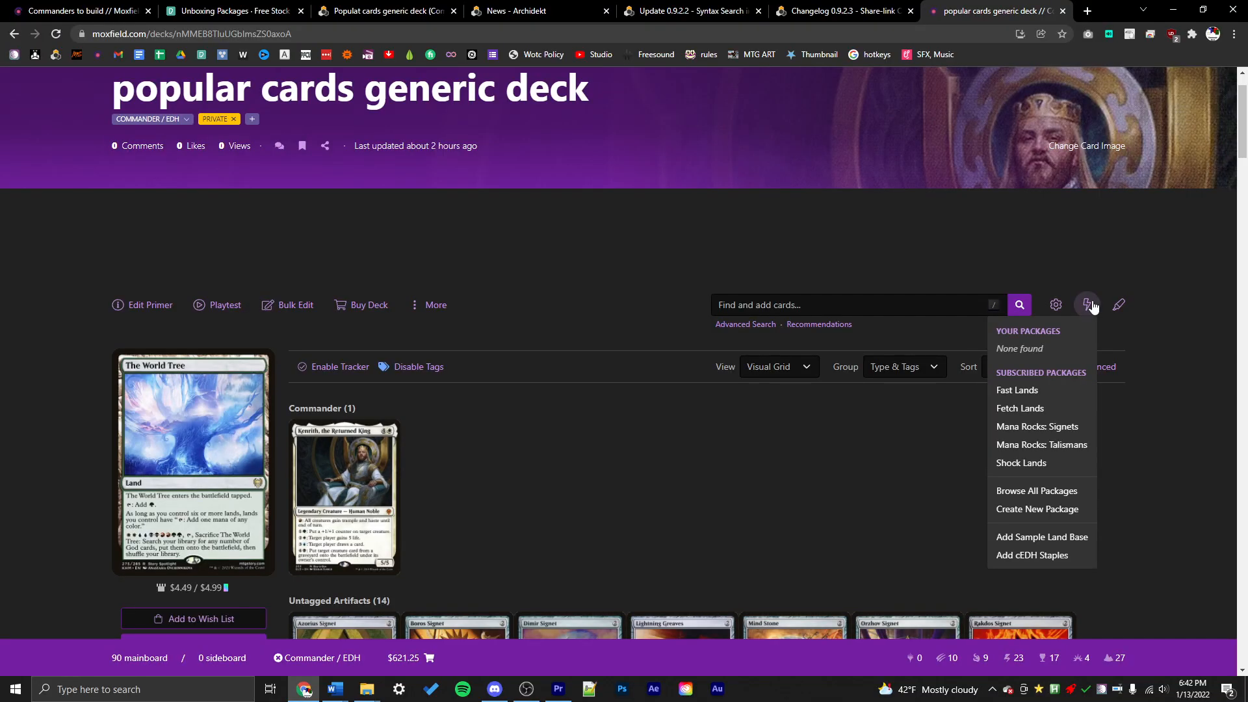
{"action": "left_click", "coordinate": [1035, 463]}
{"action": "scroll", "coordinate": [827, 441], "scroll_direction": "down", "scroll_amount": 2}
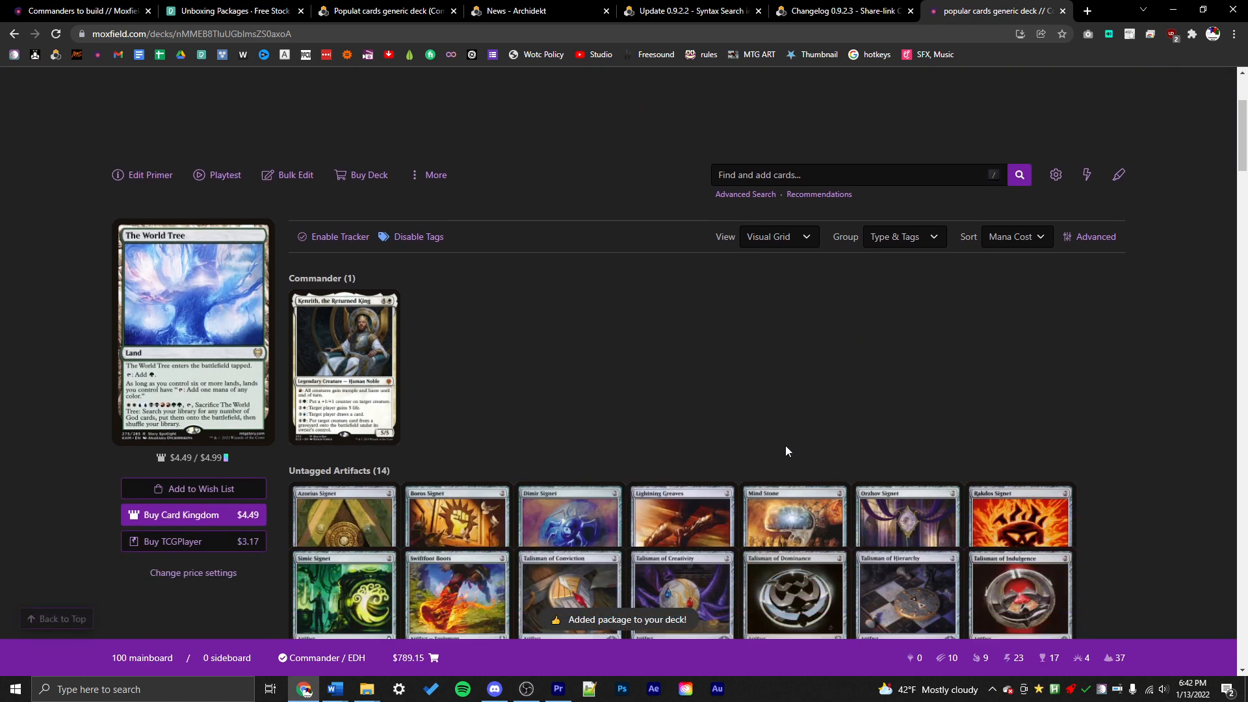
Open the Highlighter for the popular cards generic deck on Moxfield
{"action": "left_click", "coordinate": [1114, 86]}
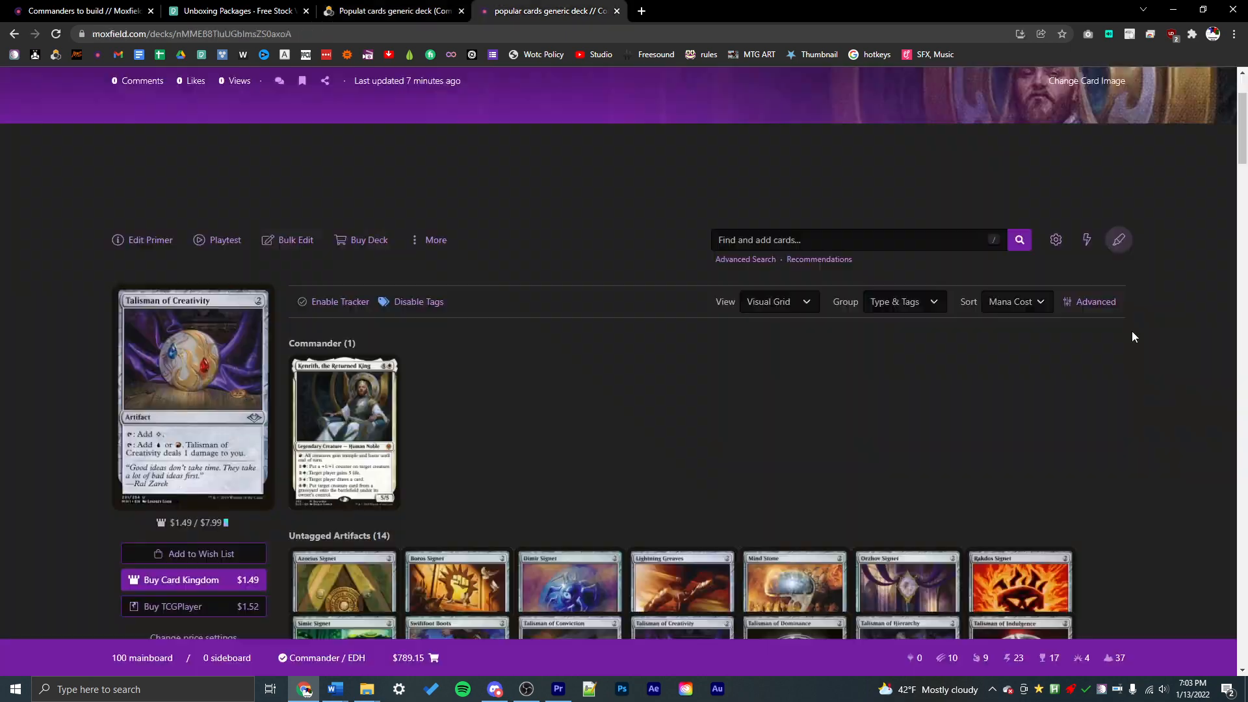
{"action": "left_click", "coordinate": [1119, 239]}
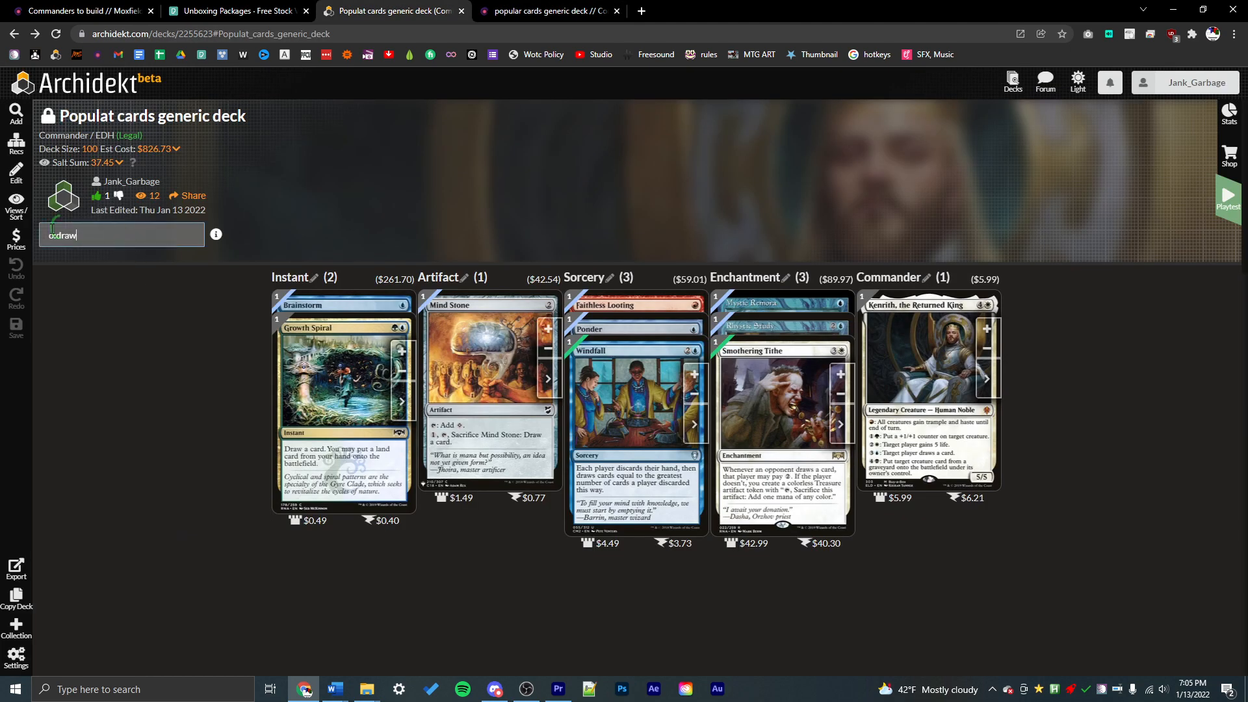
Switch to the Archidekt deck and filter its cards with the syntax o:draw
{"action": "type", "text": "syntax goes here"}
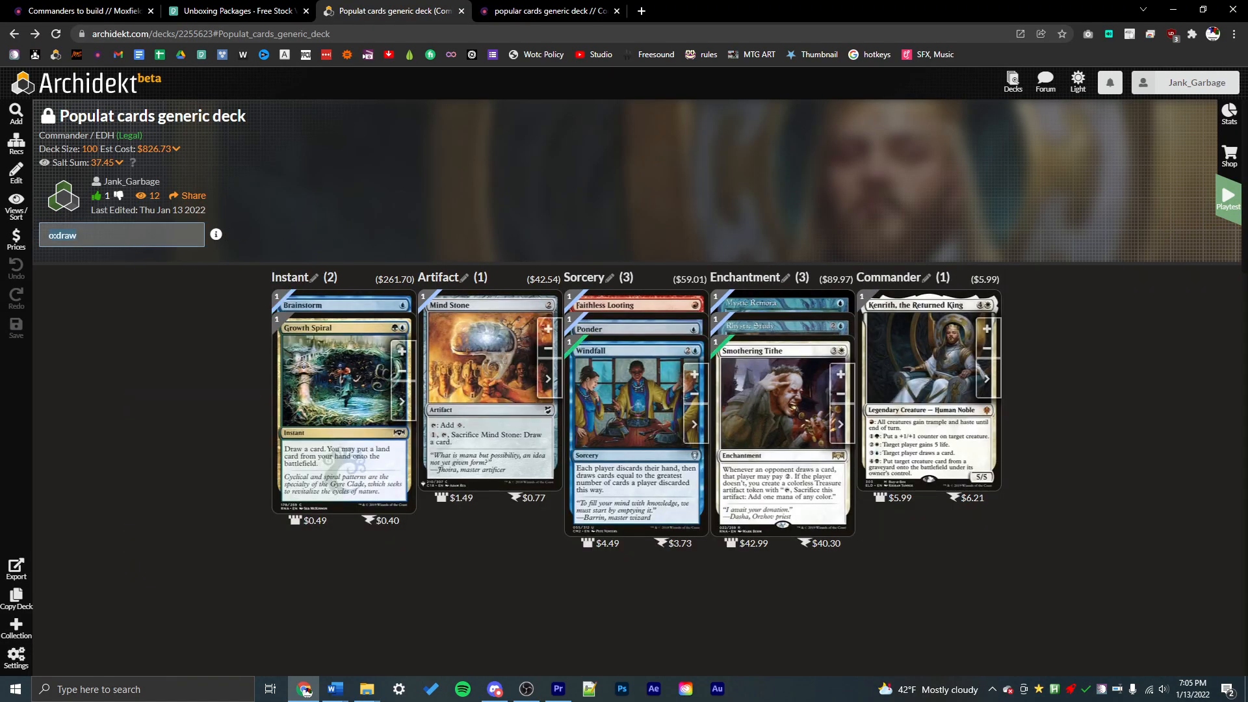
{"action": "type", "text": "sy"}
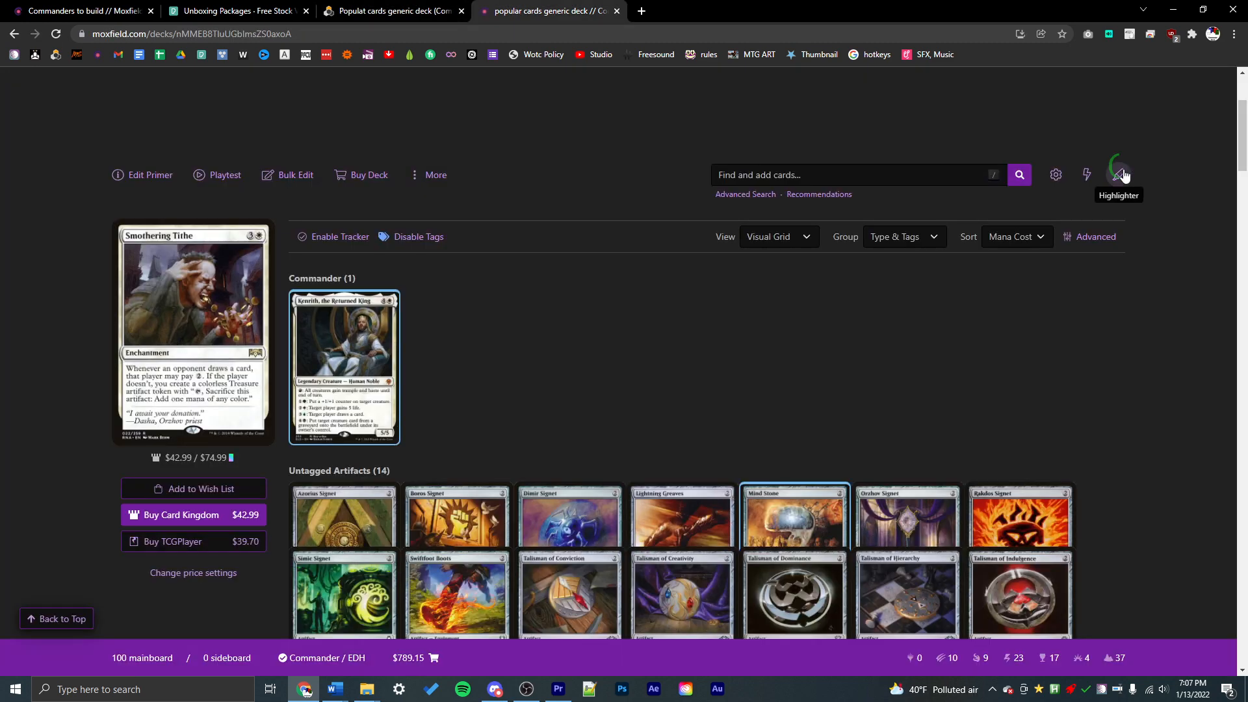
Switch to the Moxfield deck, remove the draw oracle text from the Highlighter and toggle highlighting of cards with mana value 2
{"action": "left_click", "coordinate": [1121, 174]}
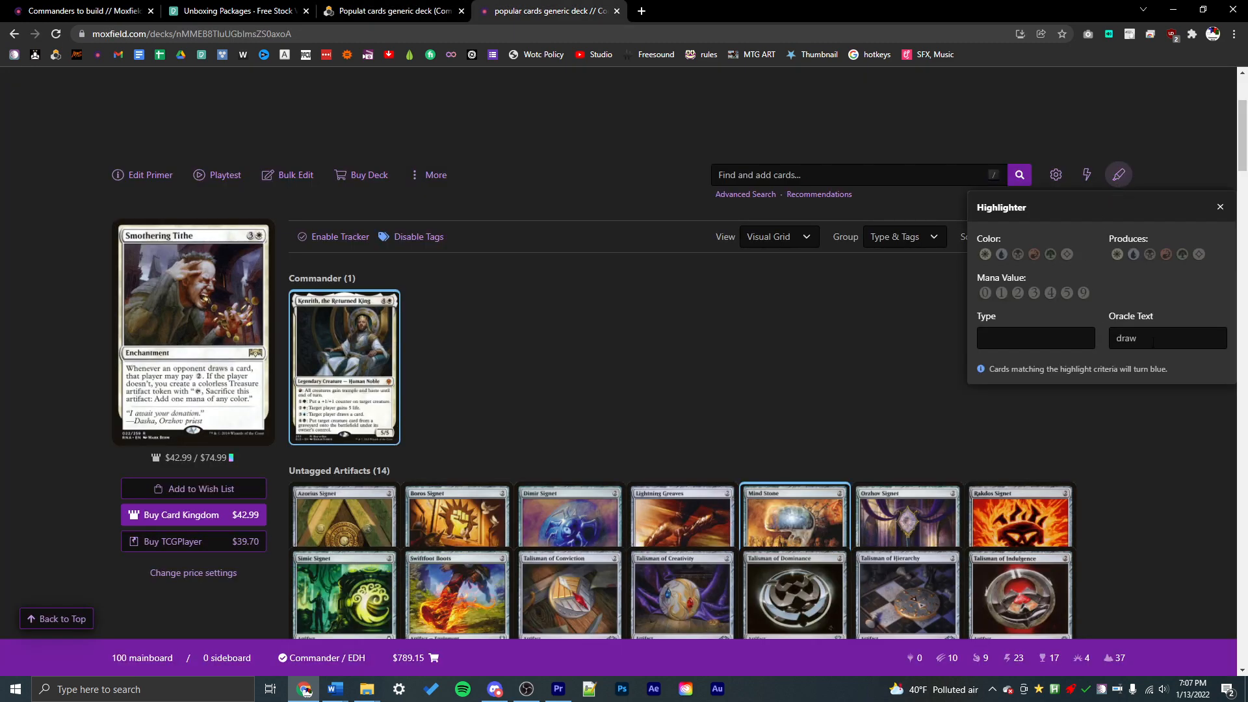
{"action": "key", "text": "BackSpace"}
{"action": "left_click", "coordinate": [1016, 293]}
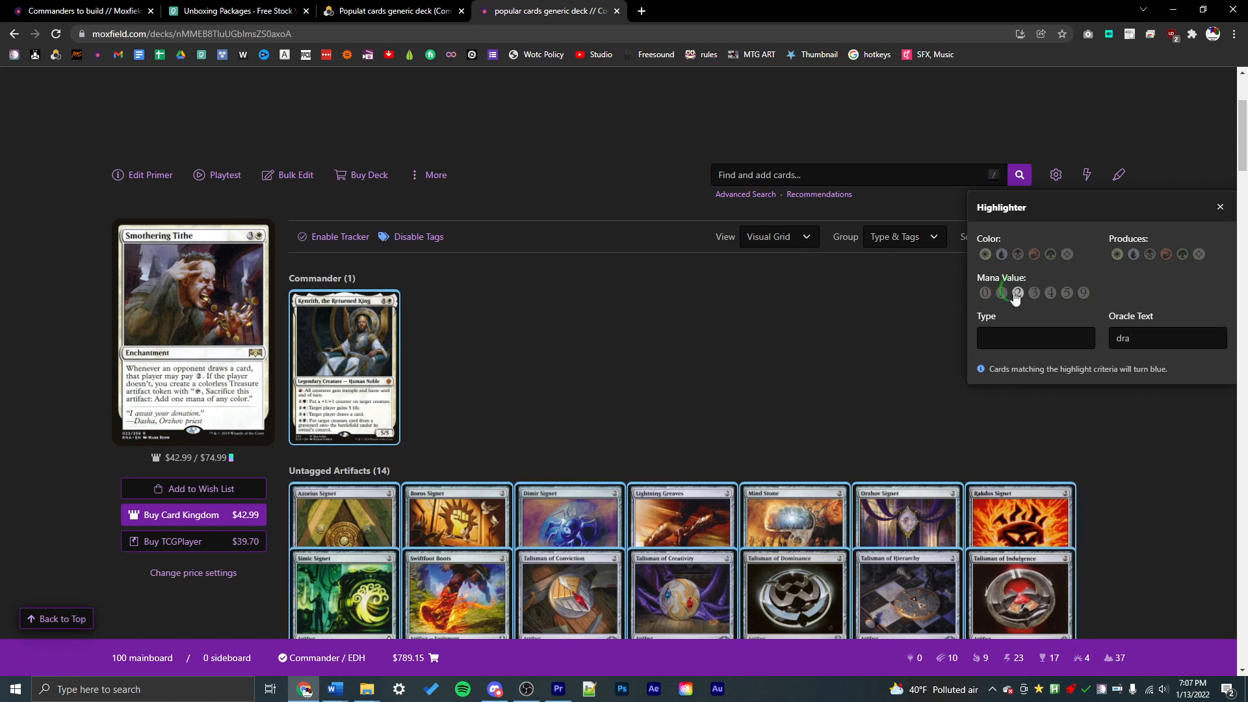
{"action": "left_click", "coordinate": [1016, 293]}
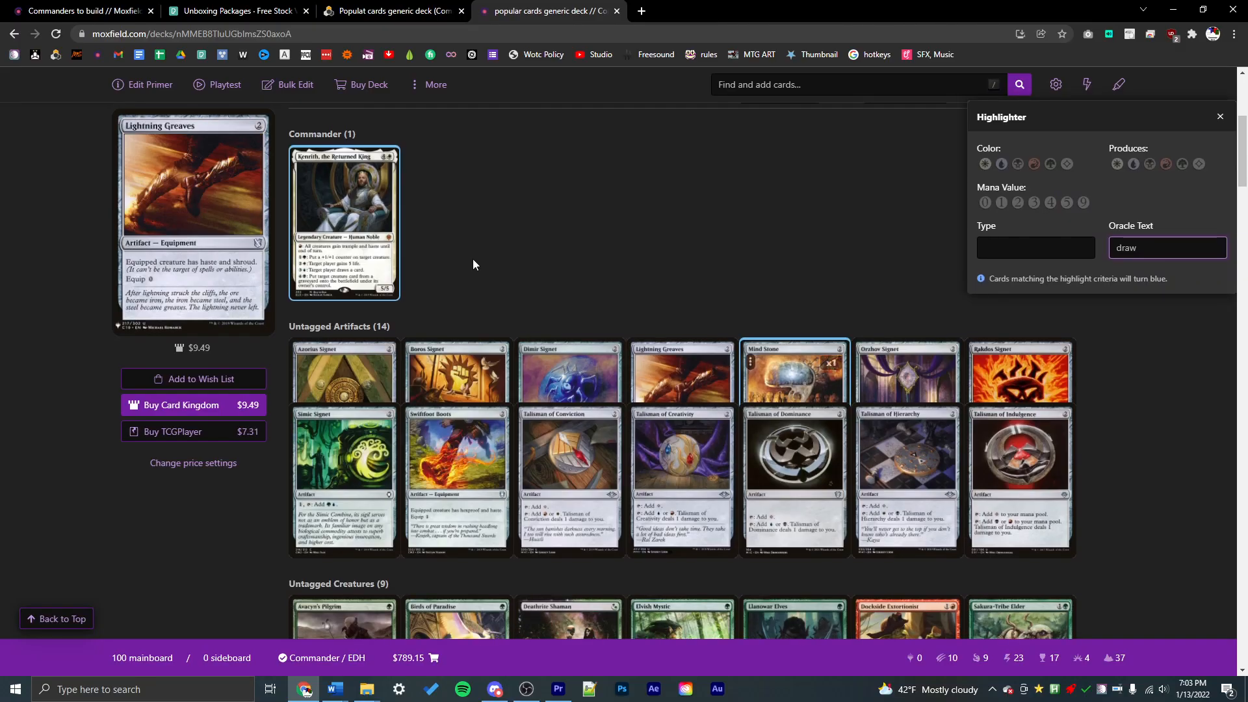
Look through the deck for cards highlighted by the oracle text draw and close the Highlighter
{"action": "scroll", "coordinate": [579, 339], "scroll_direction": "down", "scroll_amount": 7}
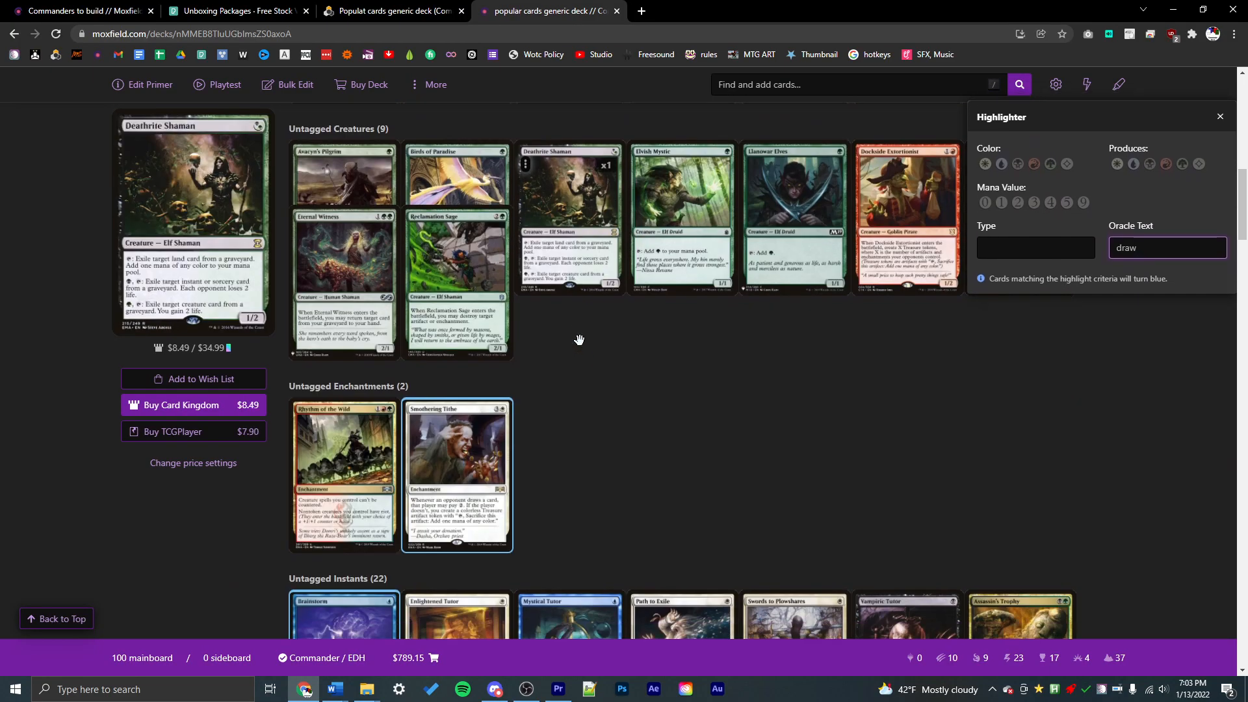
{"action": "left_click", "coordinate": [1220, 117]}
{"action": "scroll", "coordinate": [970, 400], "scroll_direction": "down", "scroll_amount": 5}
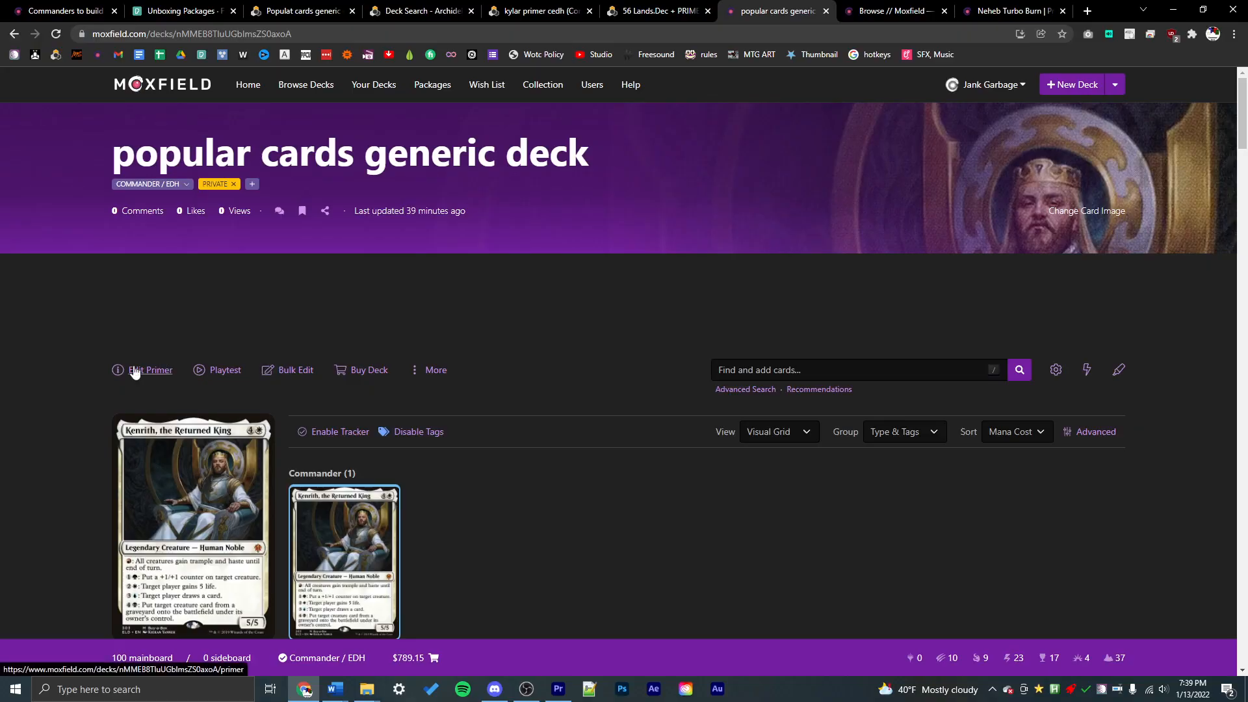
Open the primer of the Moxfield deck for editing
{"action": "left_click", "coordinate": [130, 365]}
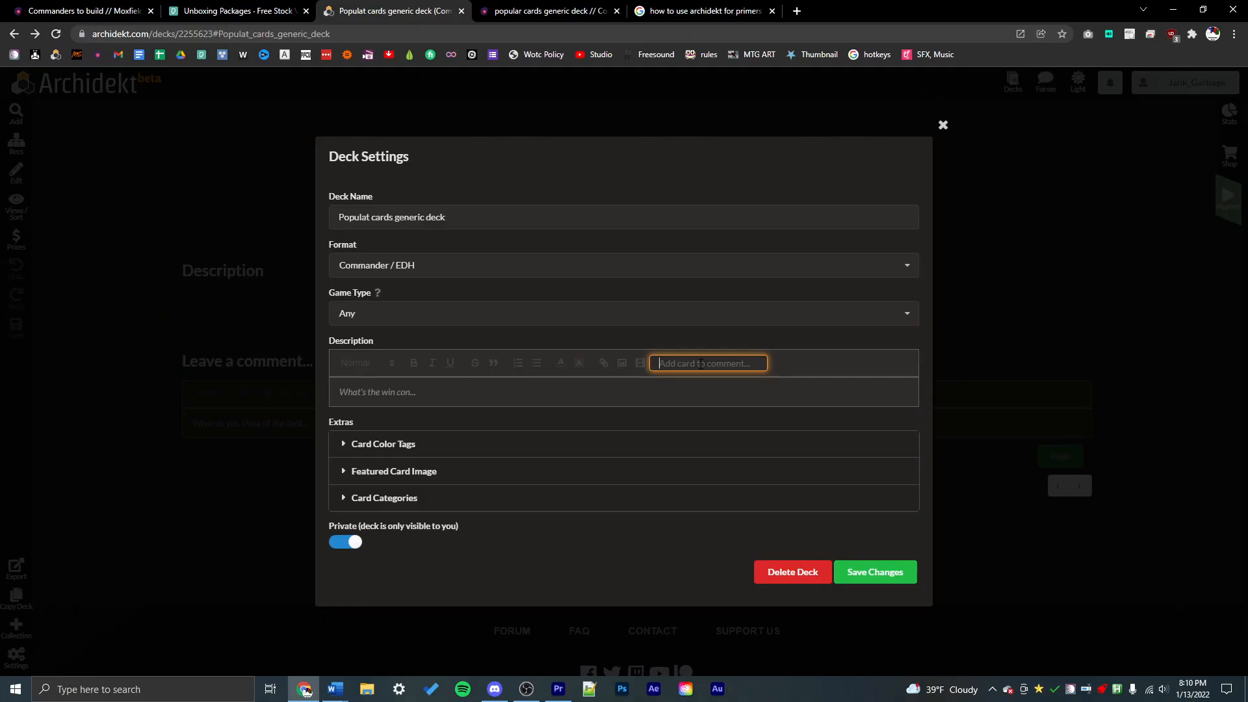
Insert the Sol Ring card into the Archidekt deck's description and save the deck settings
{"action": "type", "text": "sol ring"}
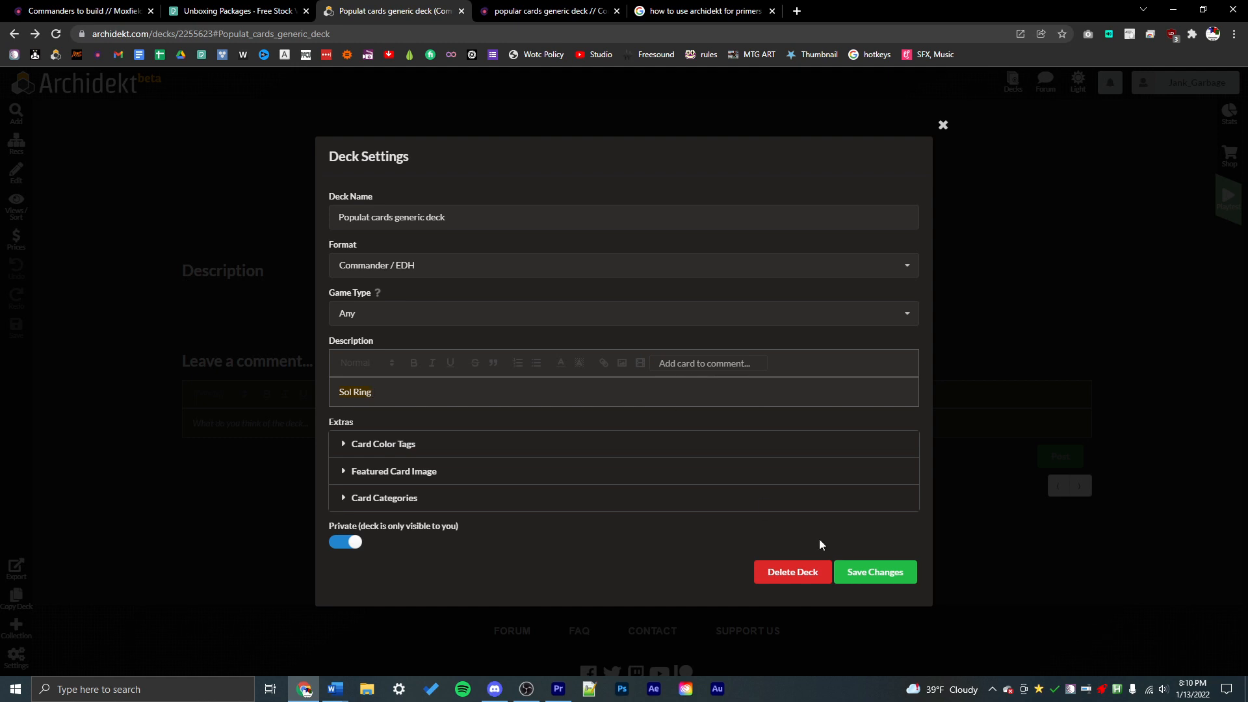
{"action": "left_click", "coordinate": [875, 572]}
Write [[sol ring]] in the Moxfield deck's primer and preview it
{"action": "mouse_move", "coordinate": [183, 297]}
{"action": "type", "text": "[[sol ring]]"}
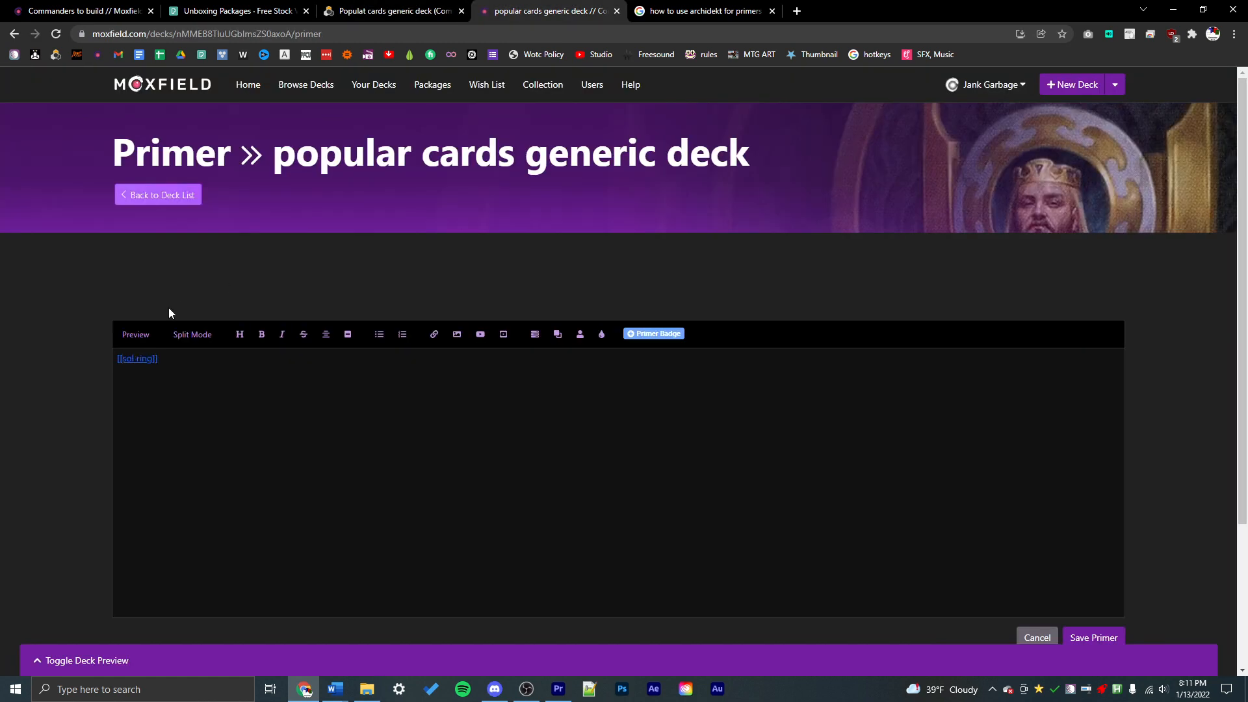
{"action": "left_click", "coordinate": [136, 334]}
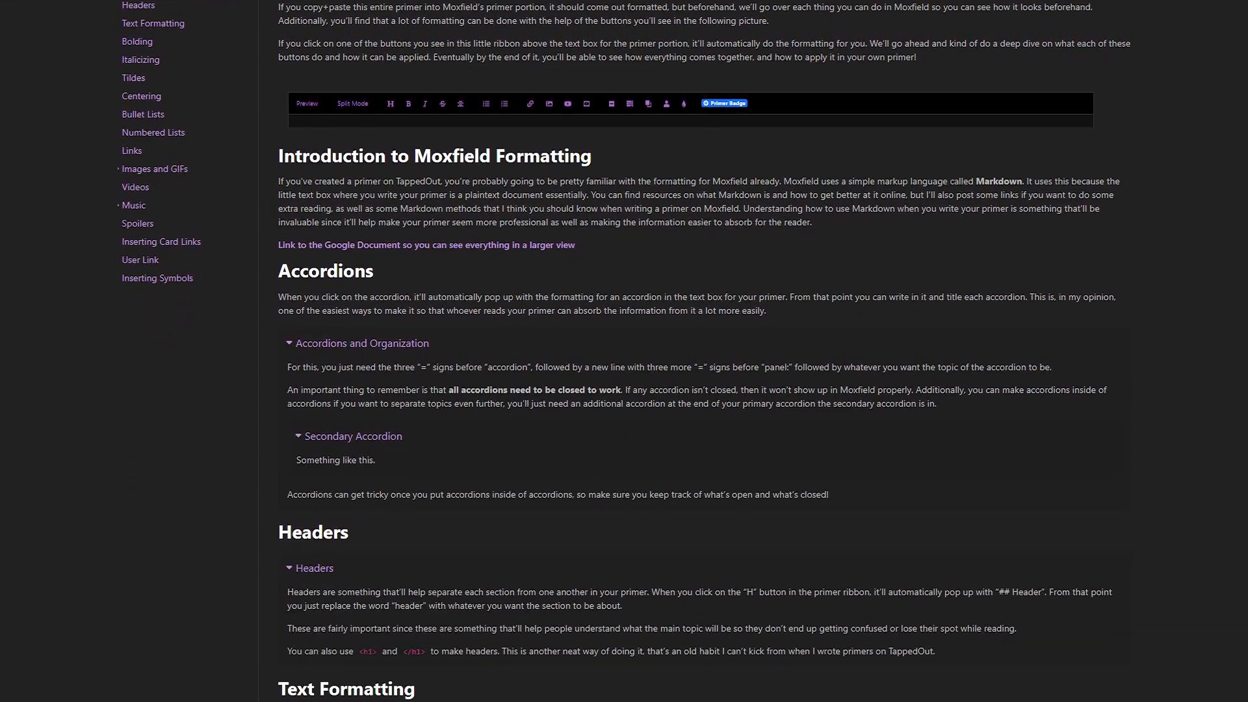
Read through the Moxfield primer formatting guide, from accordions and headers to images, GIFs and videos
{"action": "scroll", "coordinate": [694, 351], "scroll_direction": "down", "scroll_amount": 15}
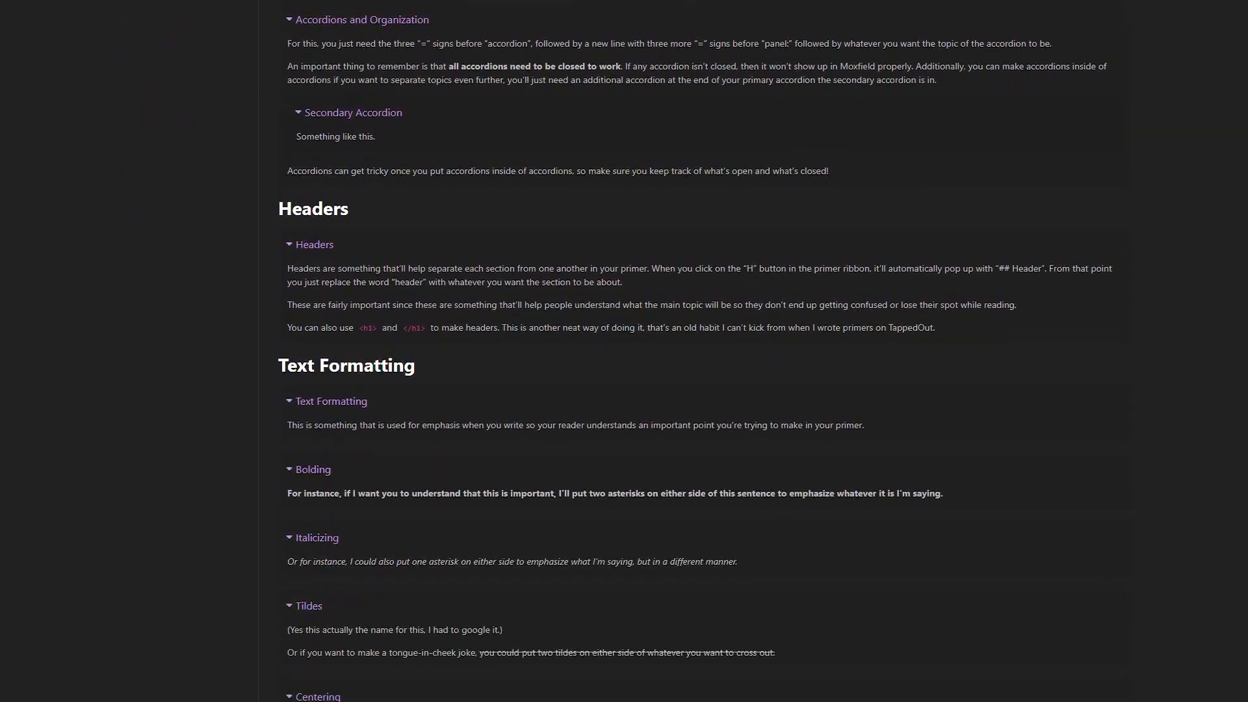
{"action": "scroll", "coordinate": [695, 351], "scroll_direction": "down", "scroll_amount": 20}
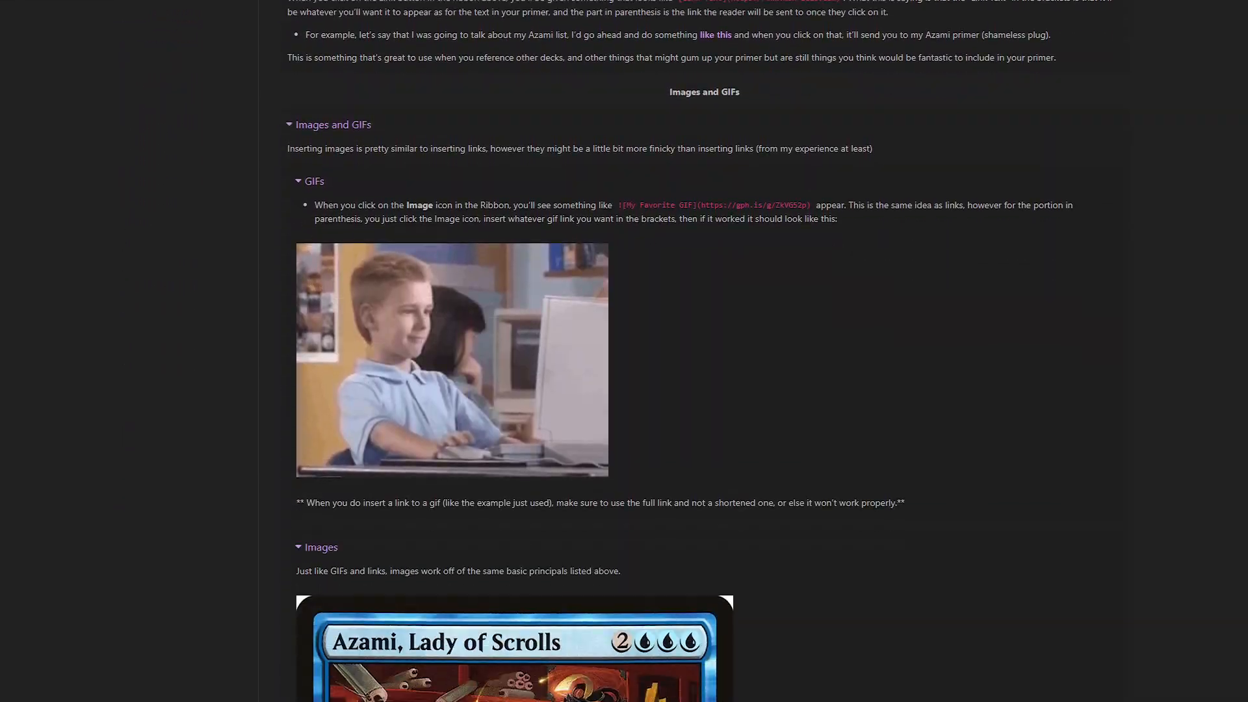
{"action": "scroll", "coordinate": [694, 351], "scroll_direction": "down", "scroll_amount": 20}
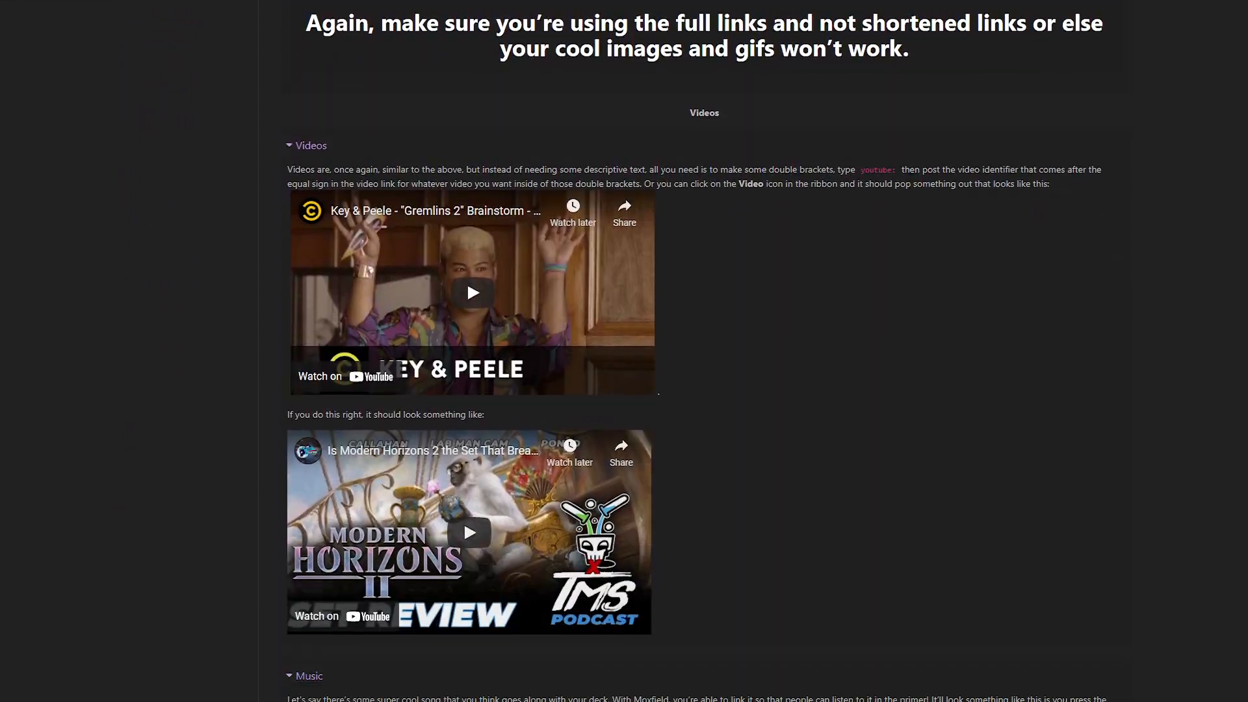
{"action": "scroll", "coordinate": [694, 351], "scroll_direction": "down", "scroll_amount": 20}
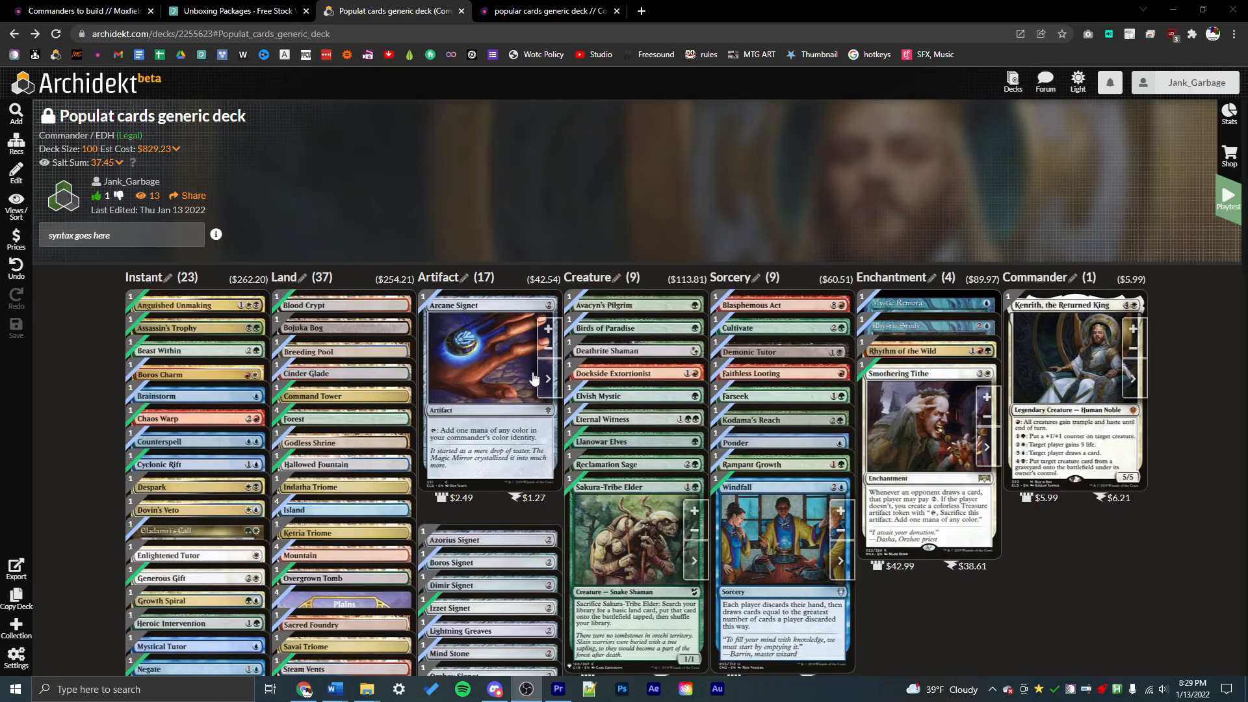
Give Arcane Signet in the Archidekt deck ramp as its primary category and remove its Artifact category
{"action": "left_click", "coordinate": [561, 376]}
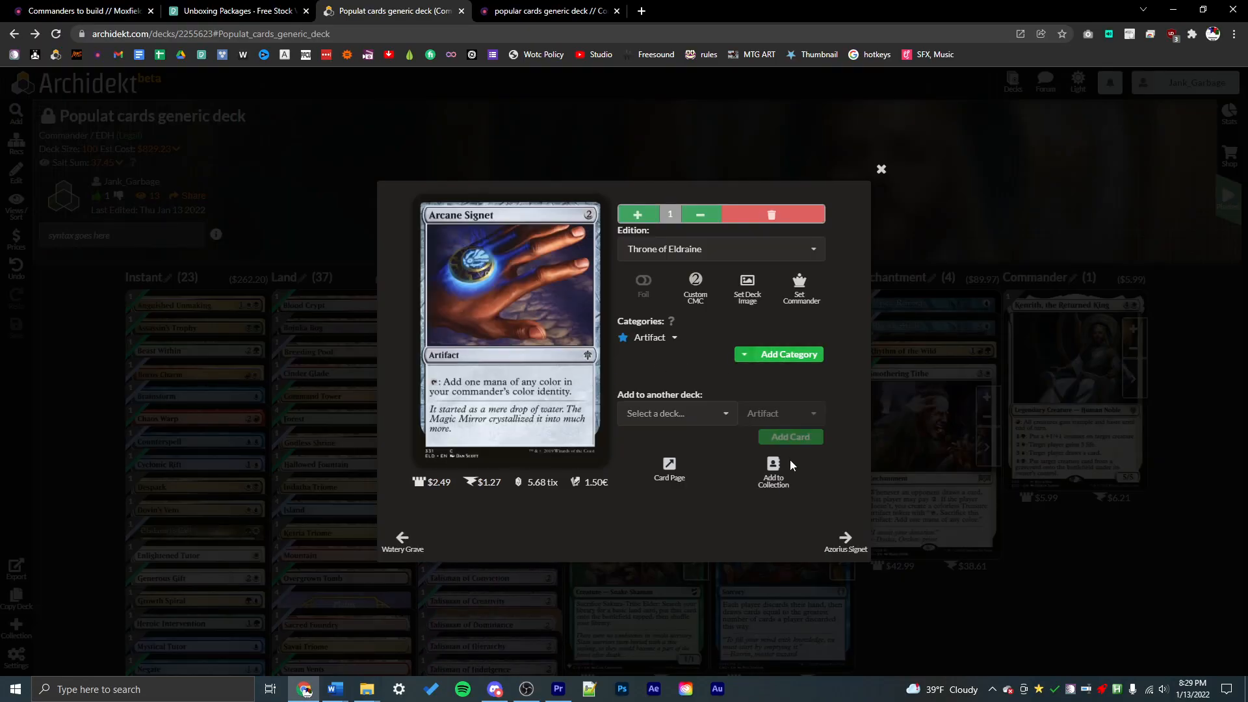
{"action": "left_click", "coordinate": [775, 354]}
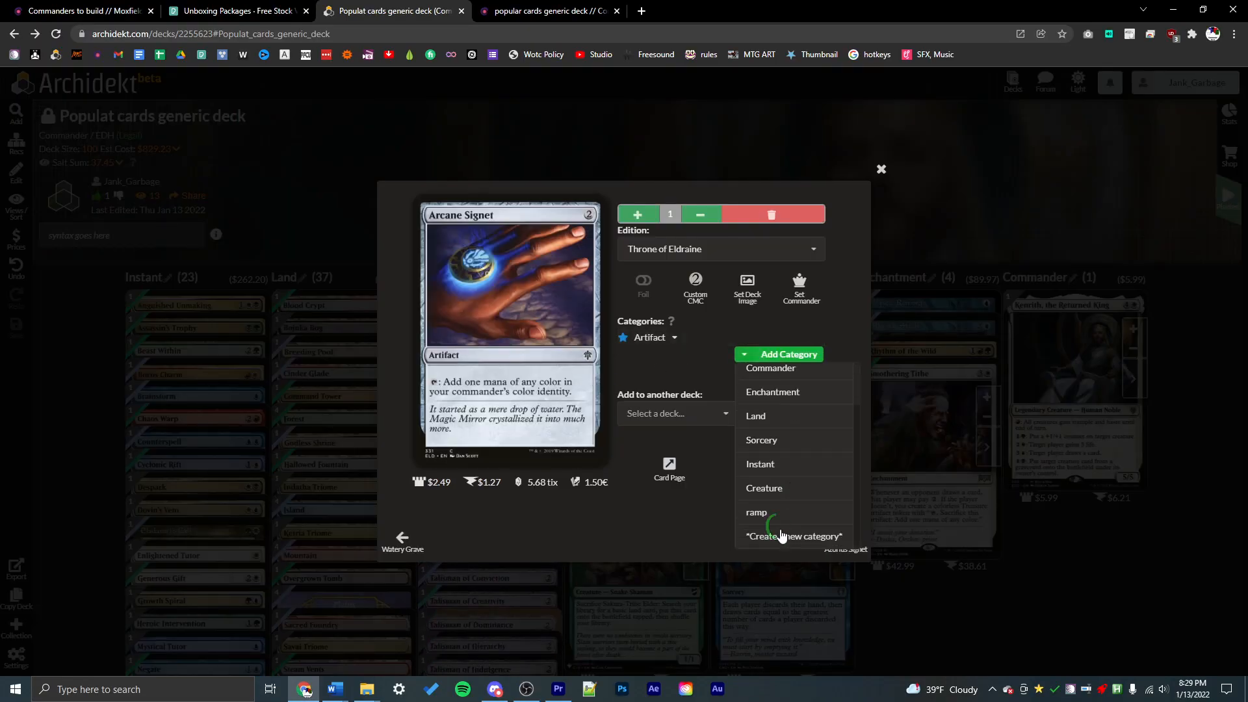
{"action": "left_click", "coordinate": [756, 513]}
{"action": "left_click", "coordinate": [619, 347]}
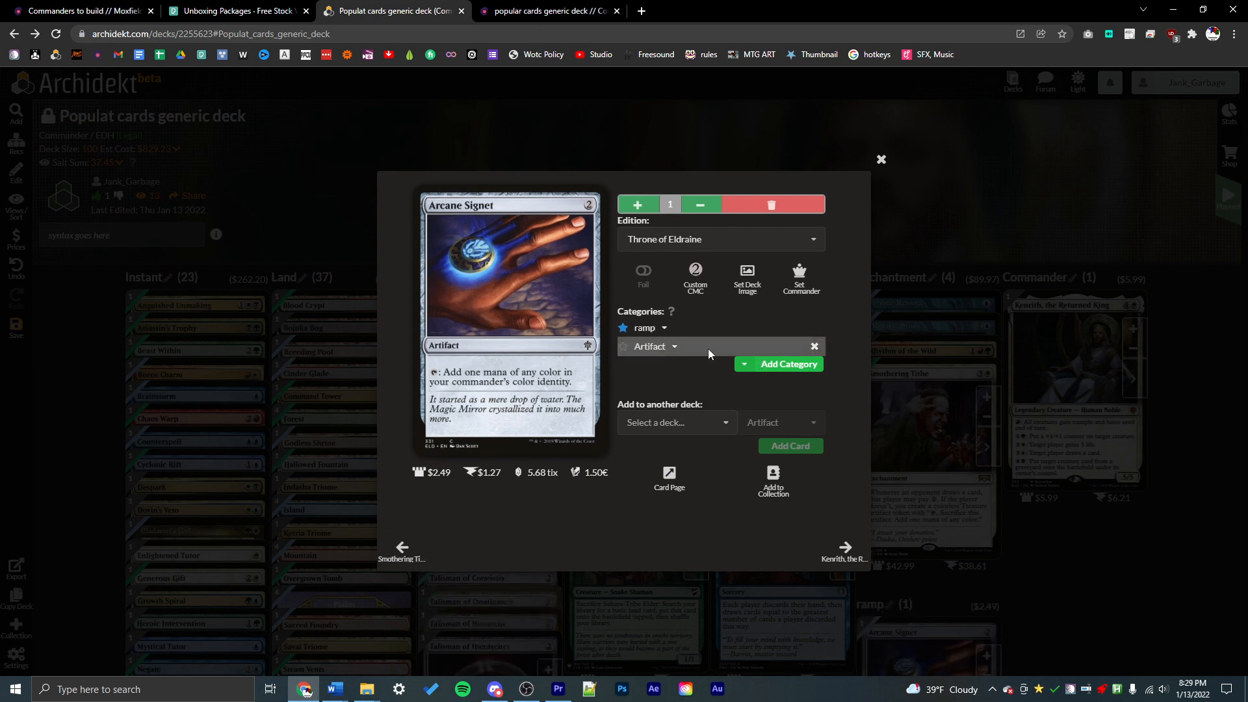
{"action": "left_click", "coordinate": [814, 346]}
{"action": "key", "text": "Escape"}
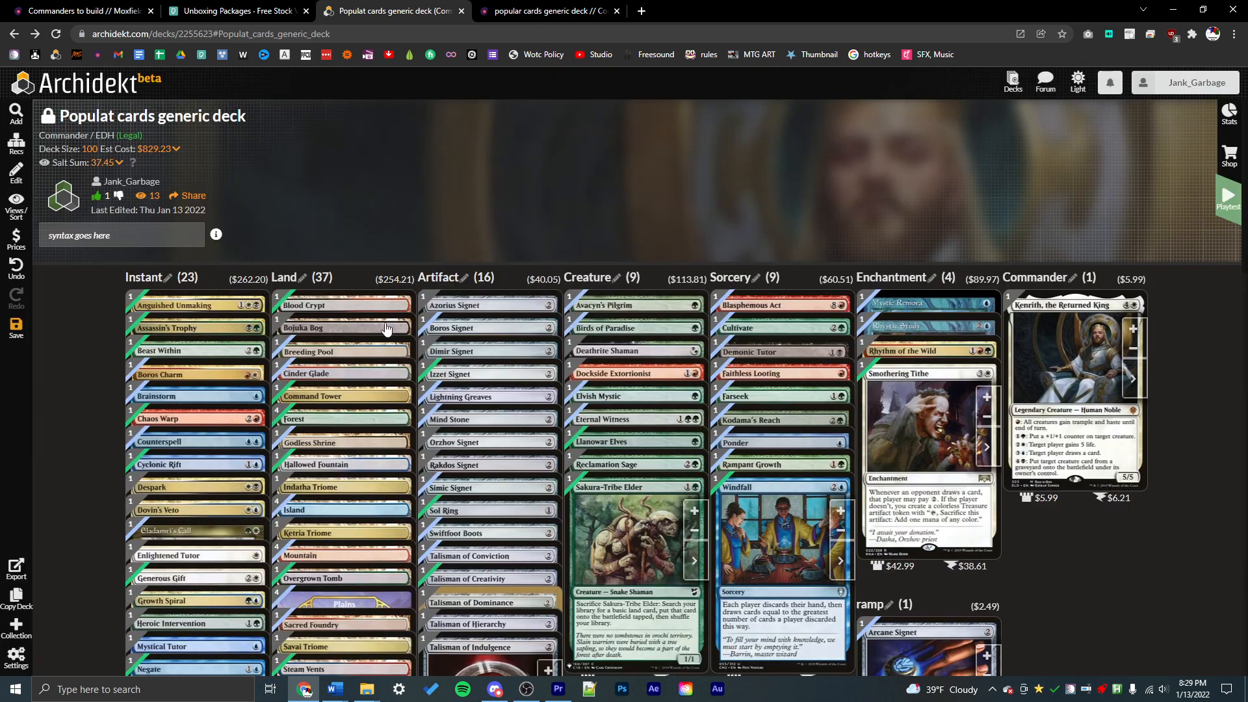
Move Sakura-Tribe Elder from the Creature category to the ramp category
{"action": "scroll", "coordinate": [857, 440], "scroll_direction": "down", "scroll_amount": 4}
{"action": "left_click_drag", "start_coordinate": [619, 330], "coordinate": [929, 442]}
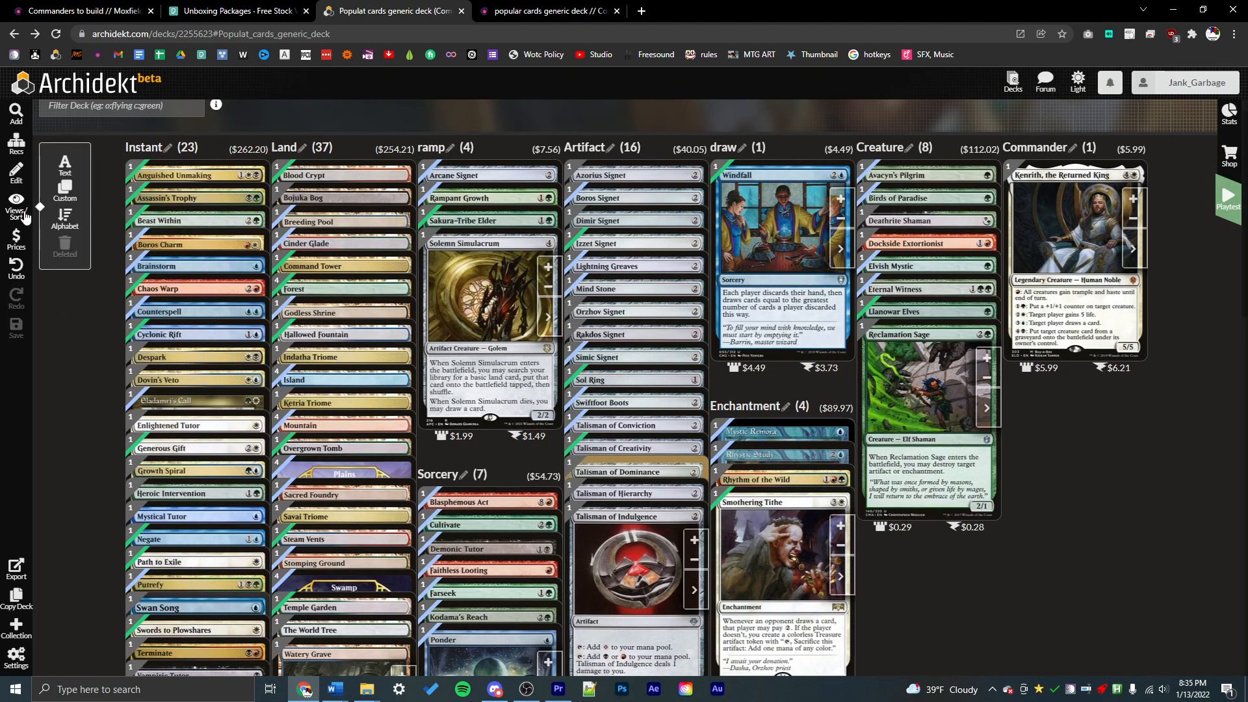
Group the Archidekt deck view by Multiple so cards are listed under each of their categories
{"action": "left_click", "coordinate": [71, 206]}
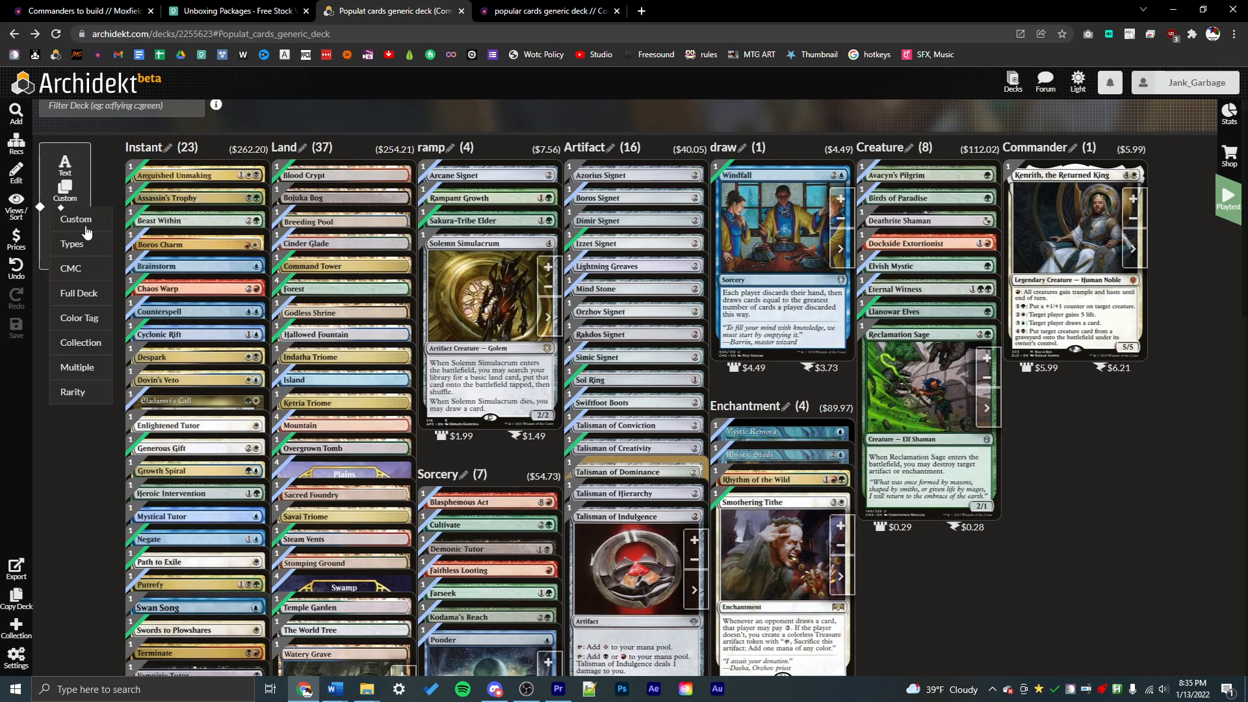
{"action": "left_click", "coordinate": [83, 224]}
{"action": "left_click", "coordinate": [65, 205]}
{"action": "left_click", "coordinate": [89, 368]}
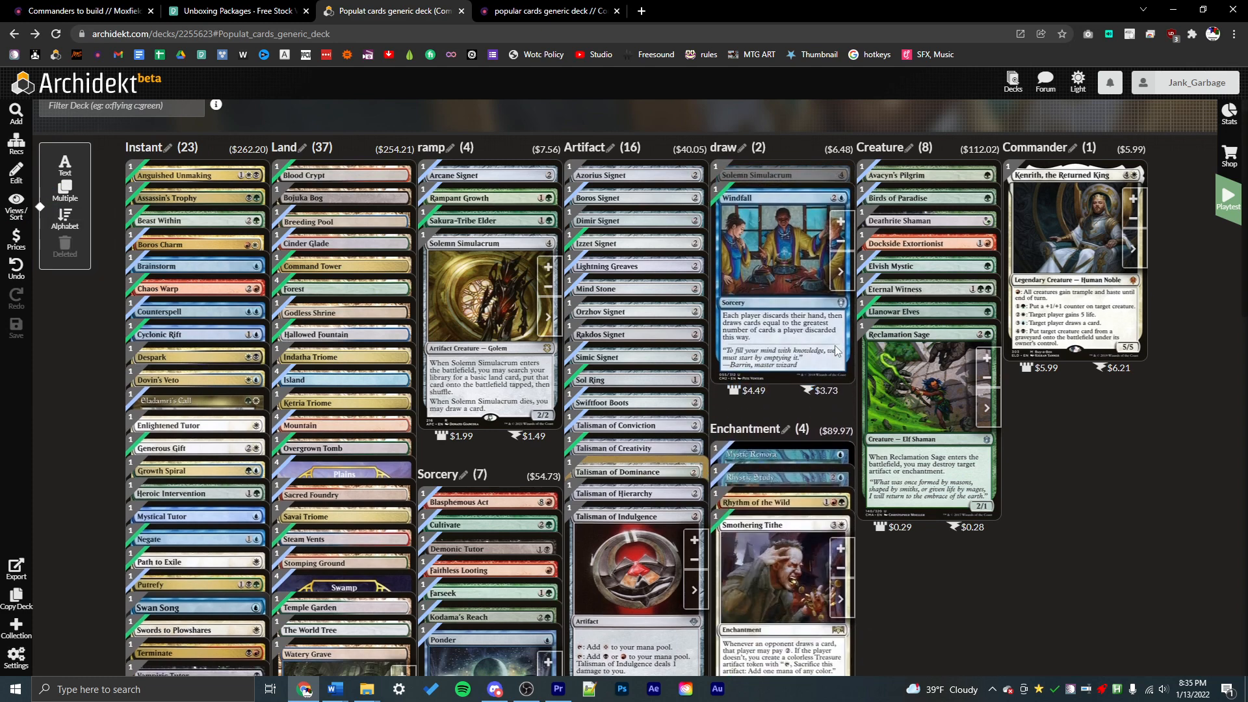
Check the categories of the greyed Solemn Simulacrum in the draw category and close its card details
{"action": "mouse_move", "coordinate": [802, 181]}
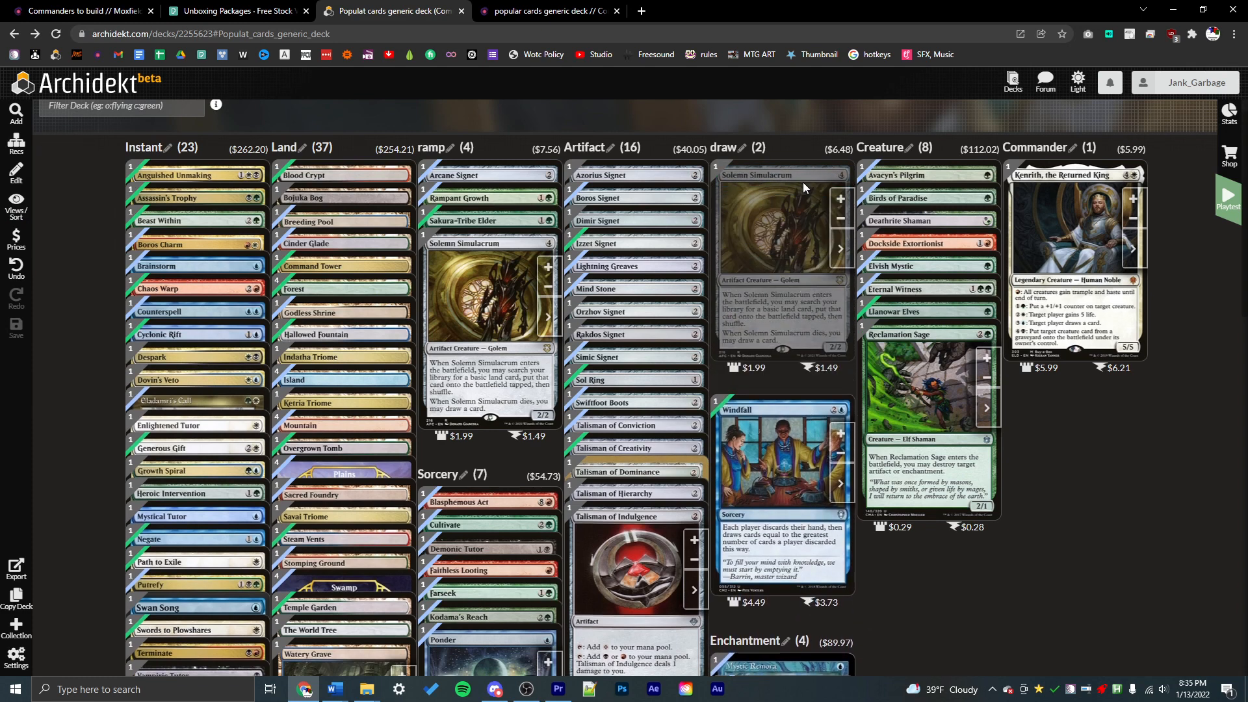
{"action": "left_click", "coordinate": [833, 251]}
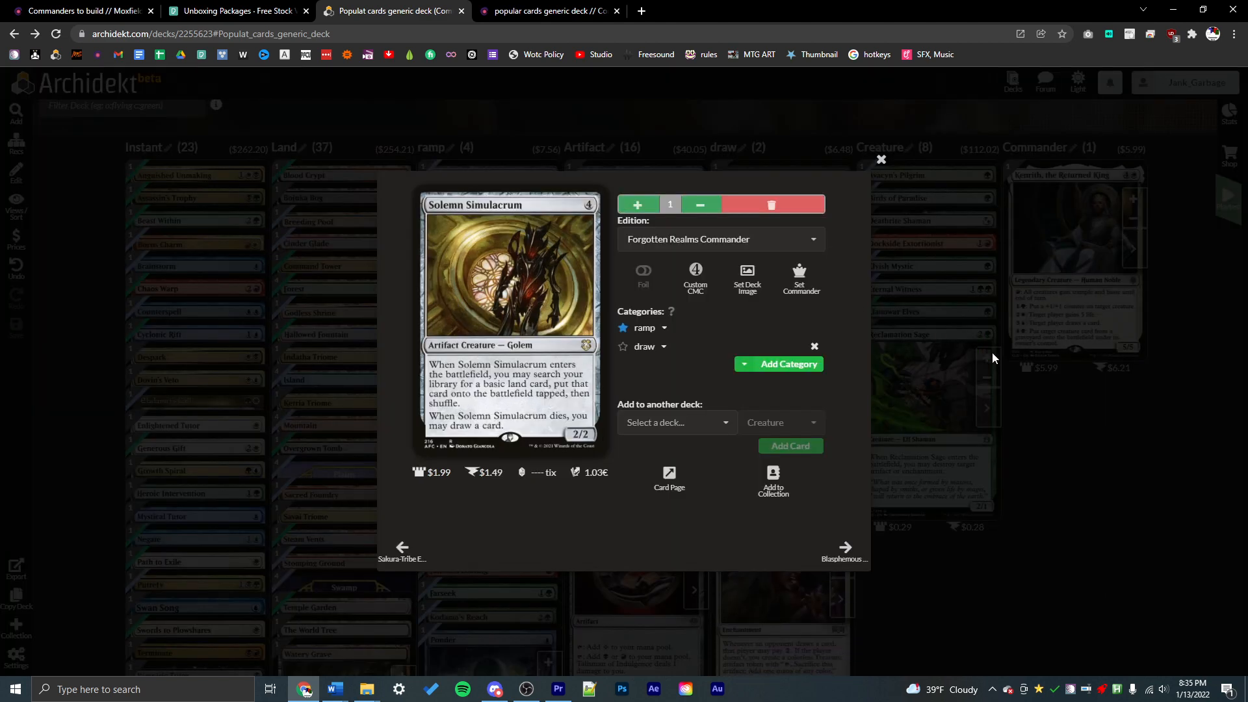
{"action": "left_click", "coordinate": [991, 353]}
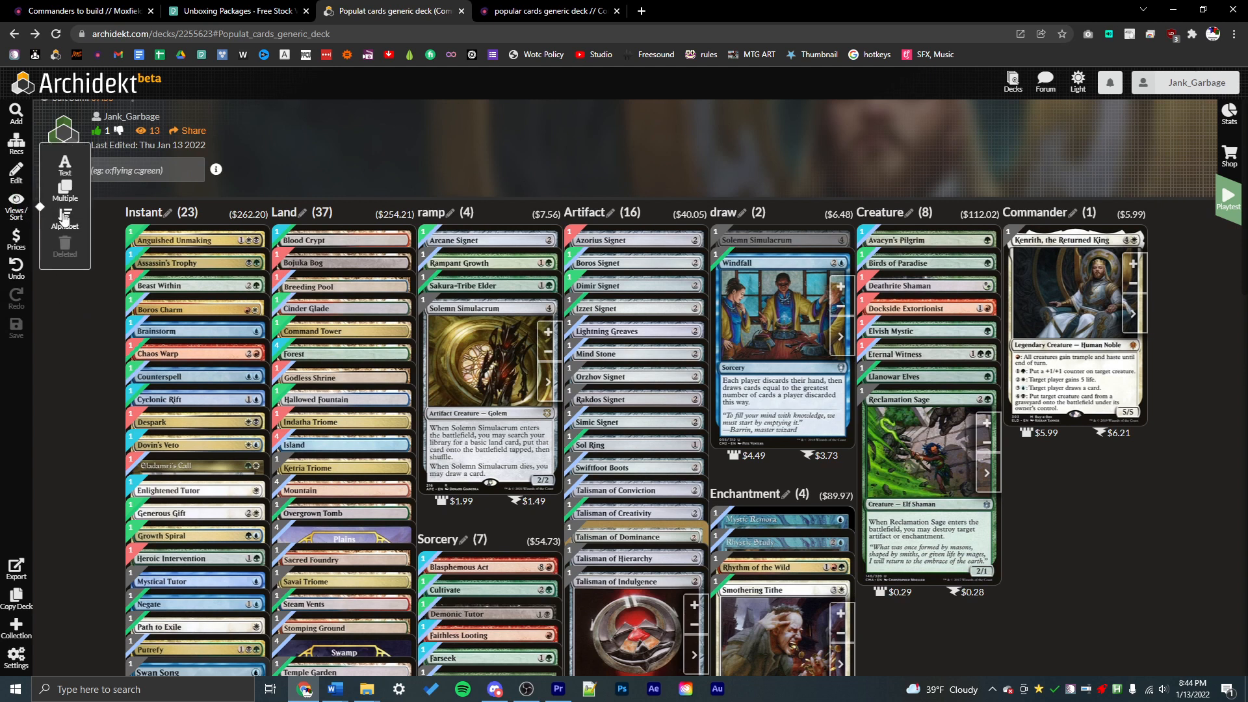
Group the Archidekt deck view by Color Tag
{"action": "left_click", "coordinate": [76, 197]}
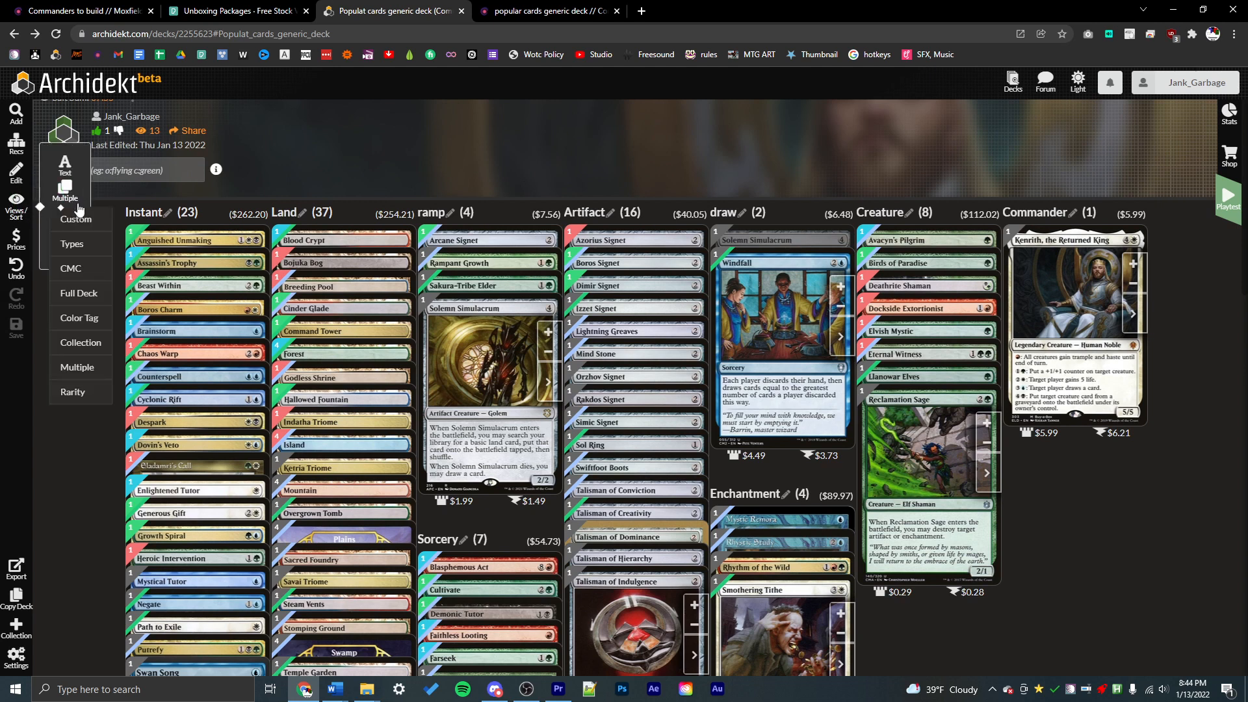
{"action": "left_click", "coordinate": [93, 325]}
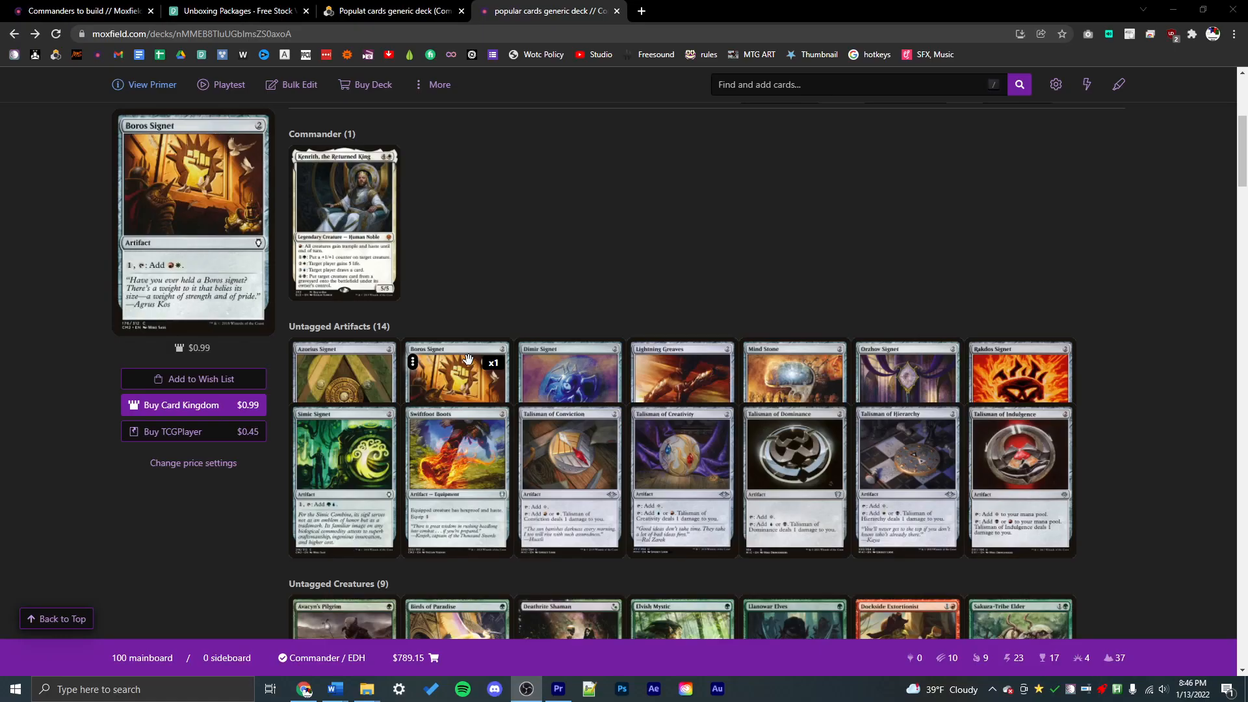
Change the tags of the Boros Signet in the Moxfield deck so it is tagged as ramp
{"action": "left_click", "coordinate": [469, 360], "text": "alt"}
{"action": "key", "text": "Escape"}
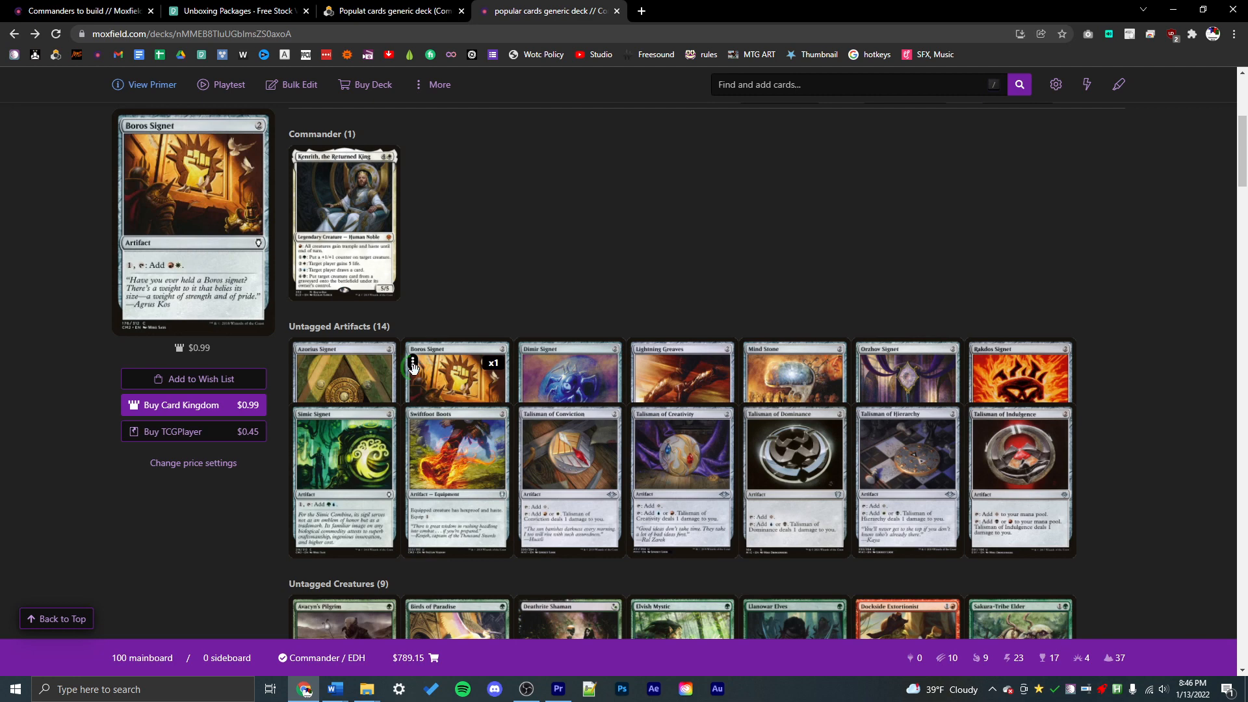
{"action": "left_click", "coordinate": [413, 363]}
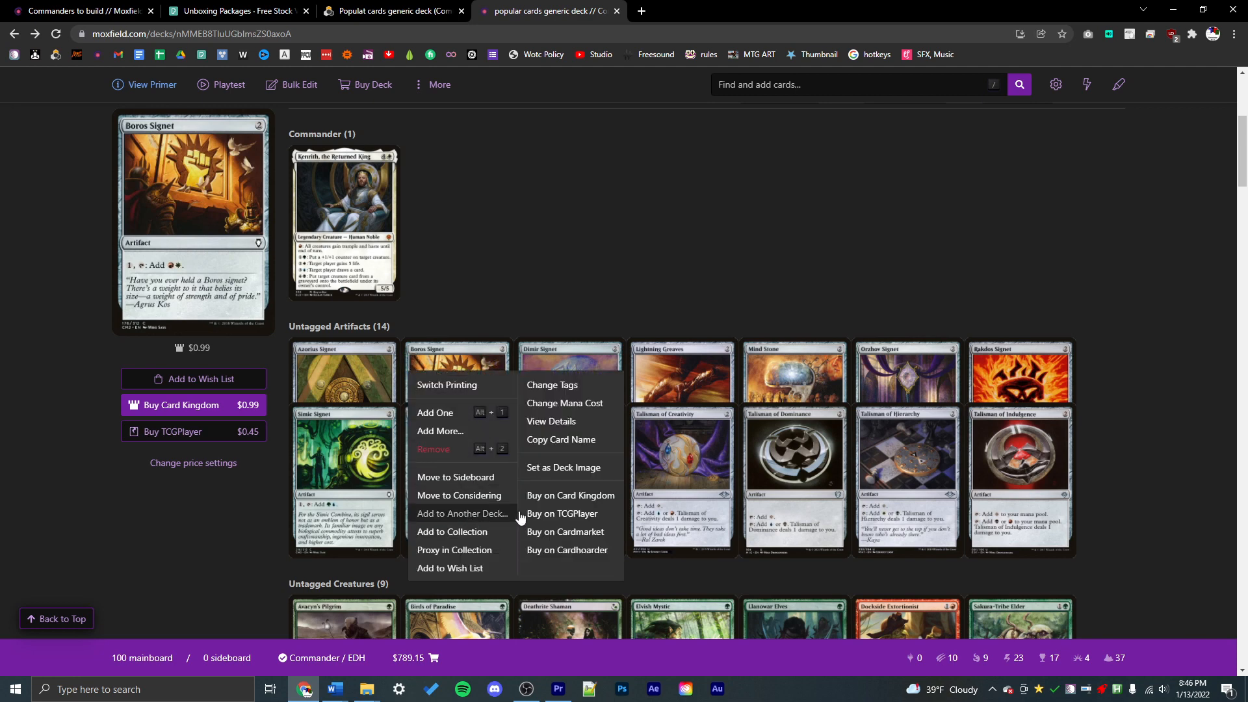
{"action": "left_click", "coordinate": [561, 392]}
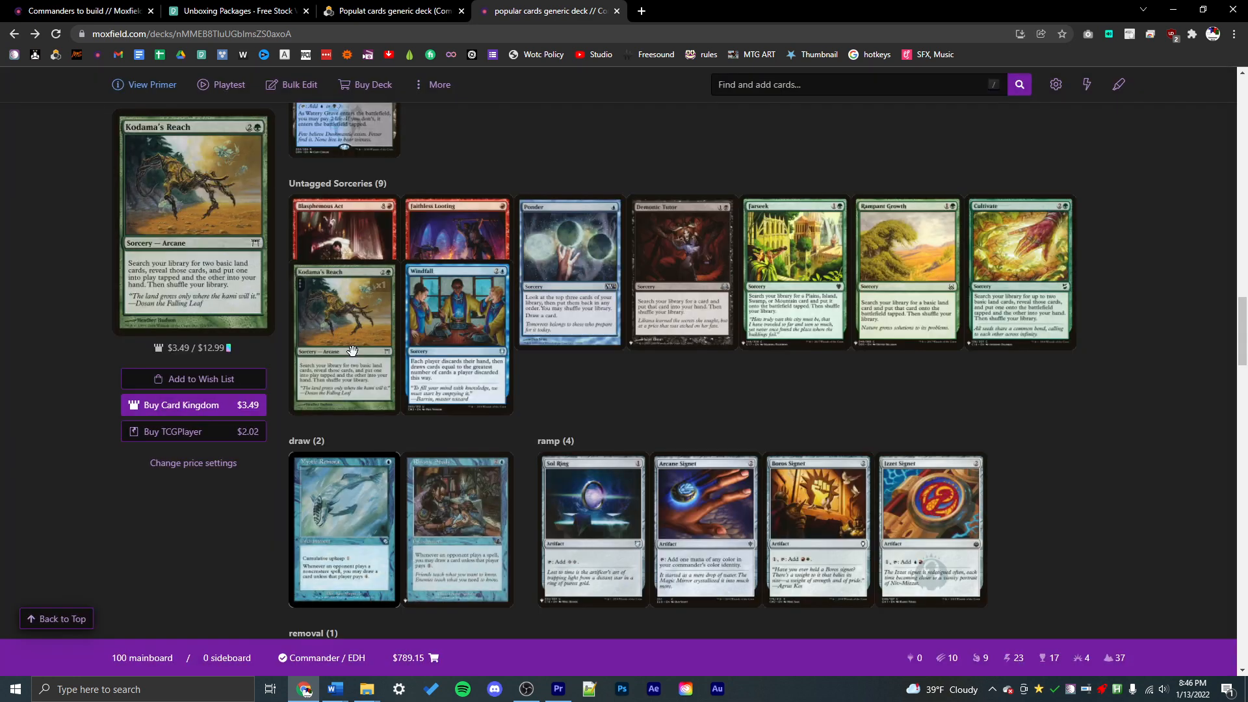
Move Kodama's Reach into the ramp tag group and open the recent global tags for Talisman of Conviction
{"action": "left_click_drag", "start_coordinate": [351, 358], "coordinate": [104, 376]}
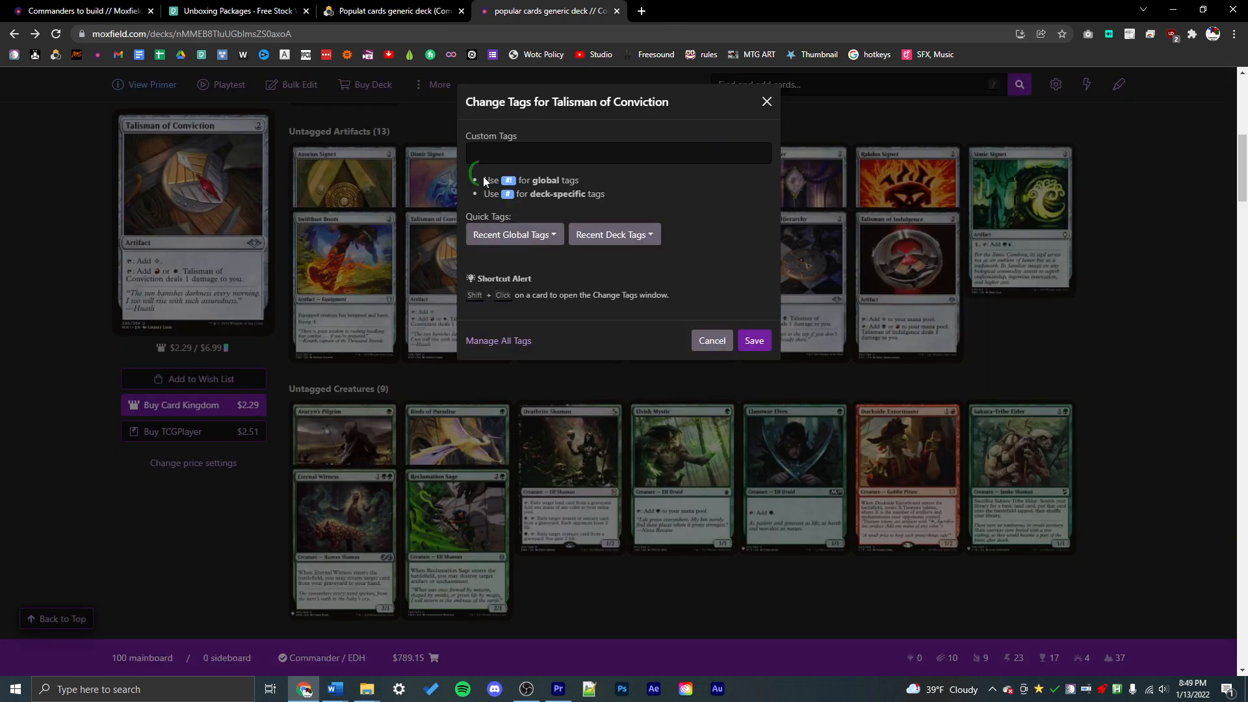
{"action": "left_click", "coordinate": [513, 235]}
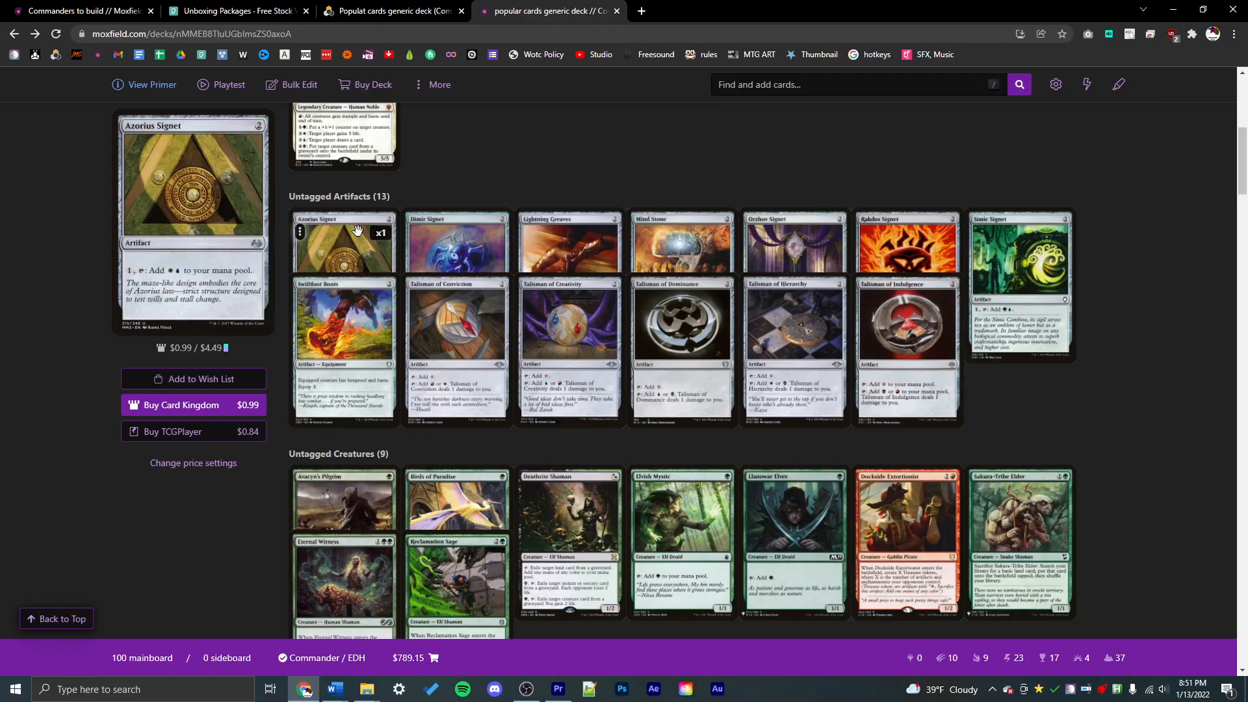
Look over the untagged groups in Moxfield, switch to the Archidekt deck and list its card grouping options
{"action": "scroll", "coordinate": [566, 530], "scroll_direction": "down", "scroll_amount": 10}
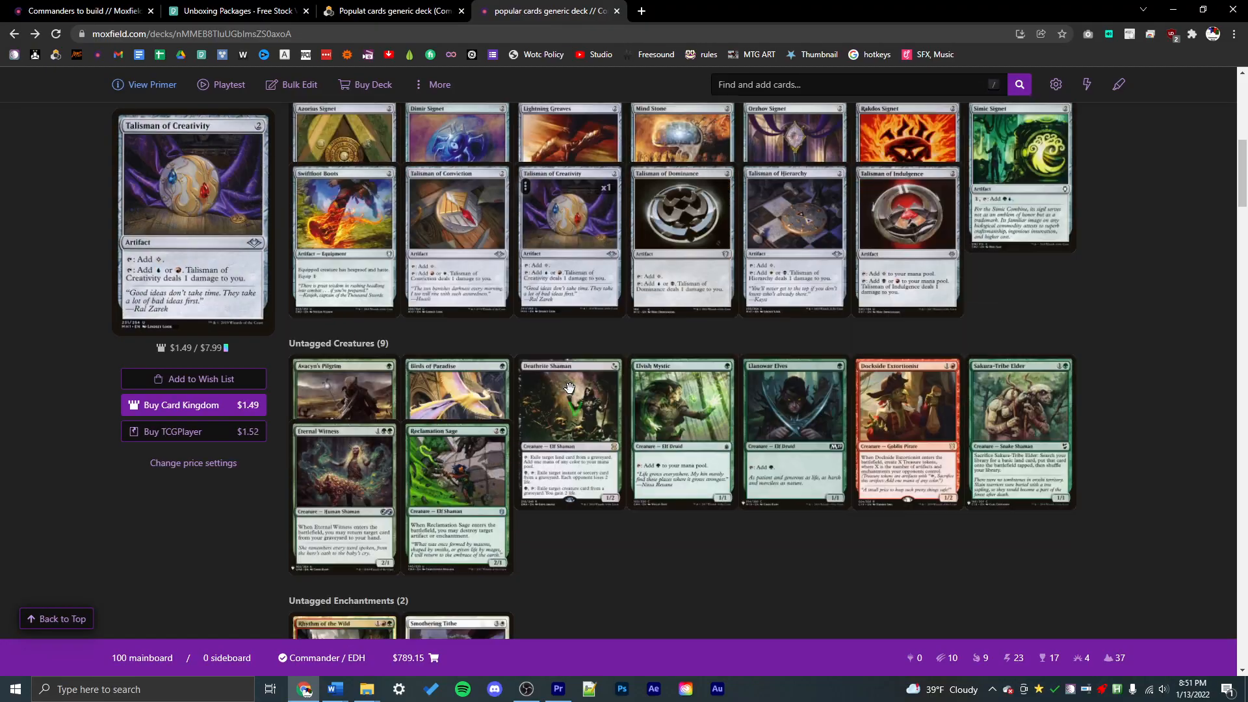
{"action": "scroll", "coordinate": [565, 530], "scroll_direction": "down", "scroll_amount": 5}
{"action": "key", "text": "ctrl+Page_Up"}
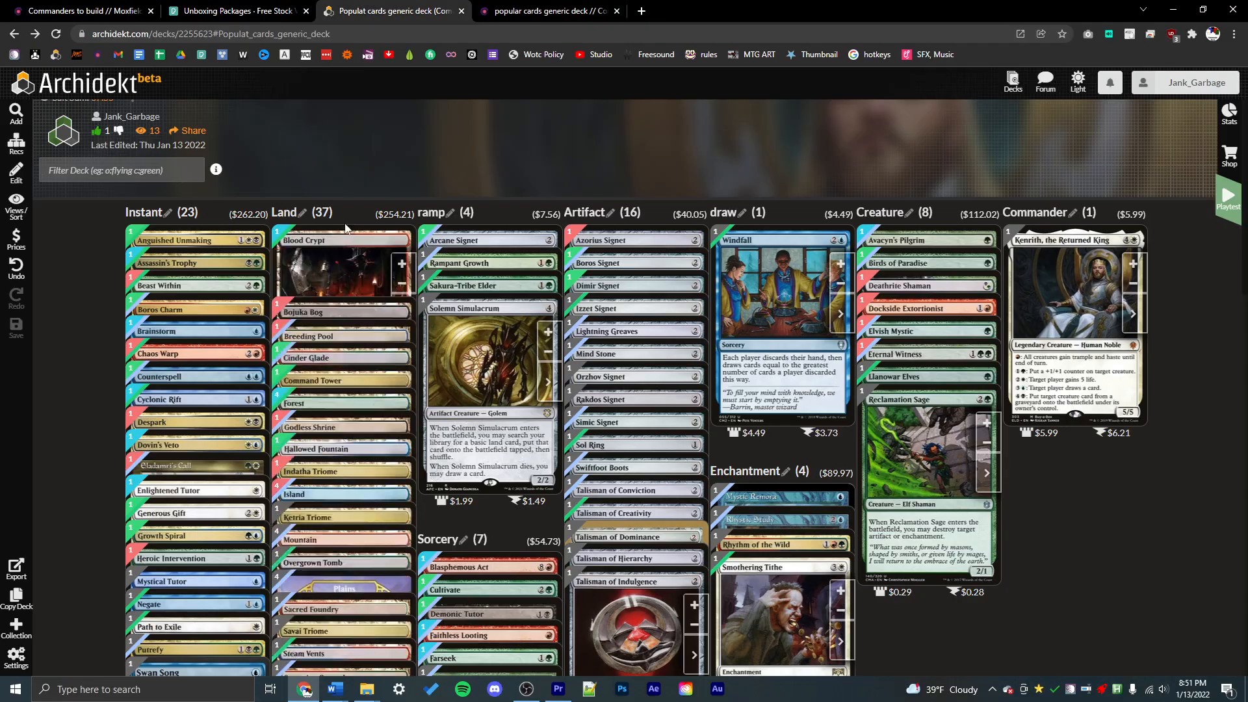
{"action": "scroll", "coordinate": [643, 396], "scroll_direction": "down", "scroll_amount": 2}
{"action": "left_click", "coordinate": [16, 205]}
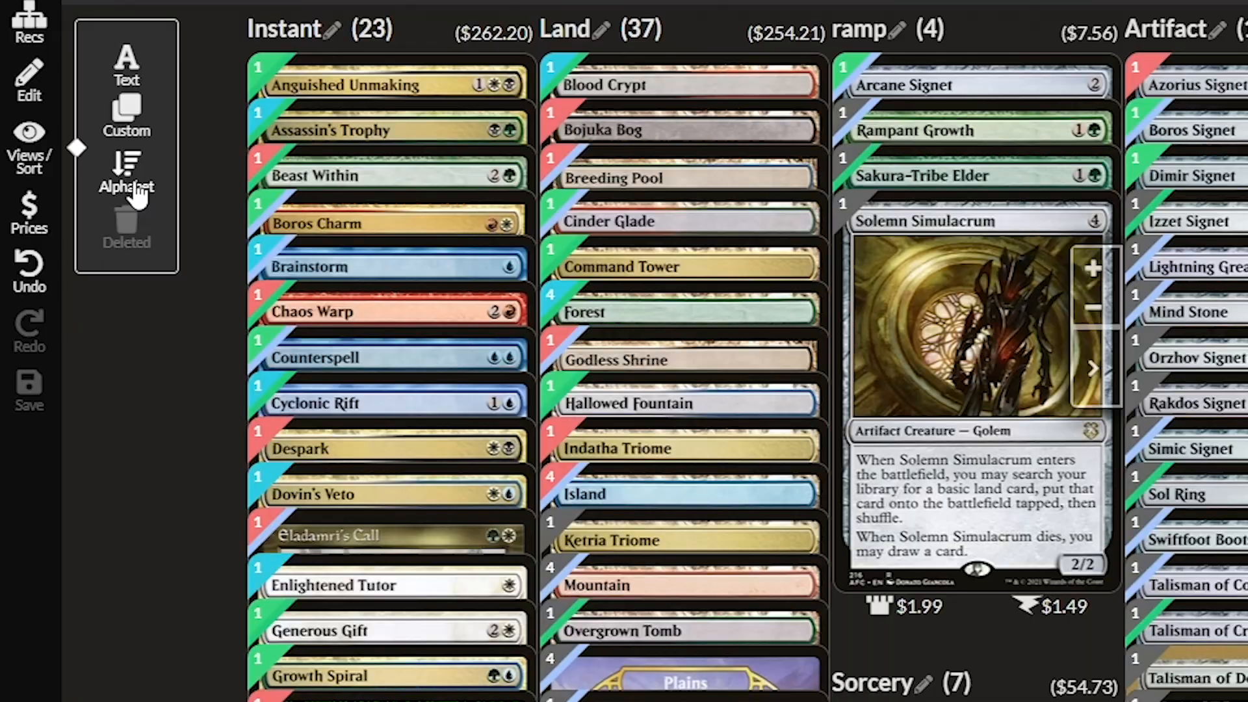
{"action": "left_click", "coordinate": [135, 188]}
{"action": "left_click", "coordinate": [126, 120]}
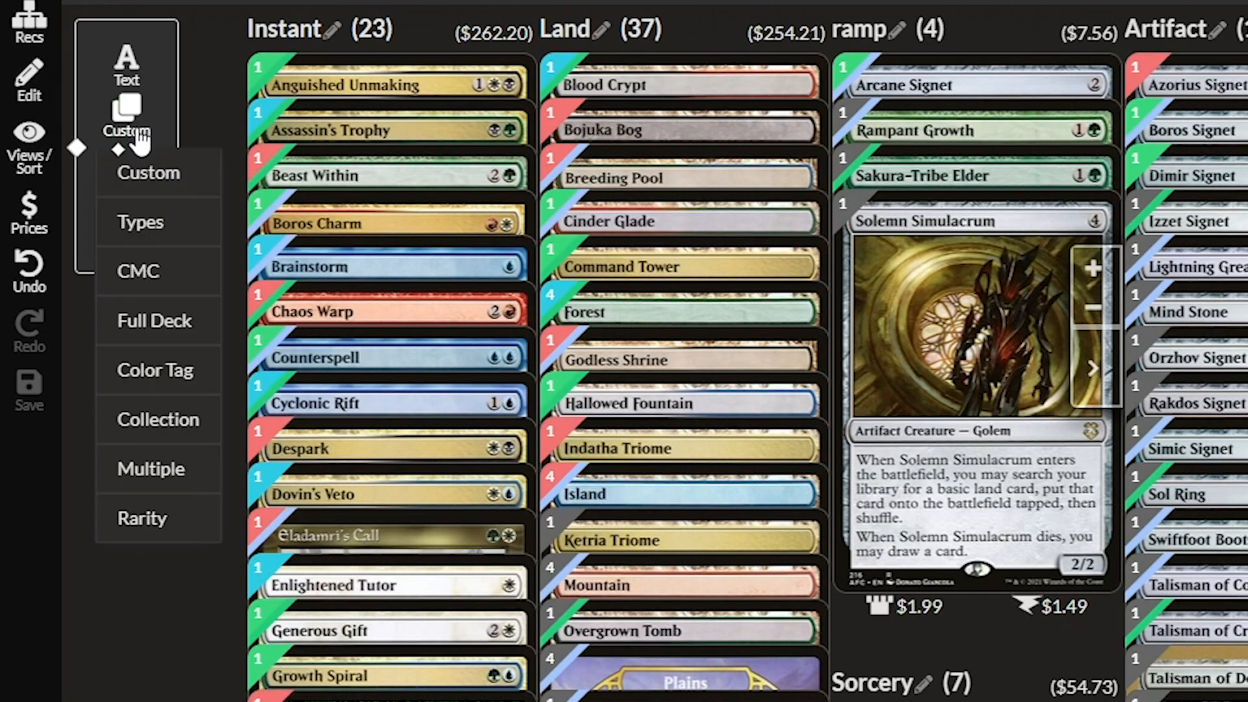
{"action": "left_click", "coordinate": [138, 138]}
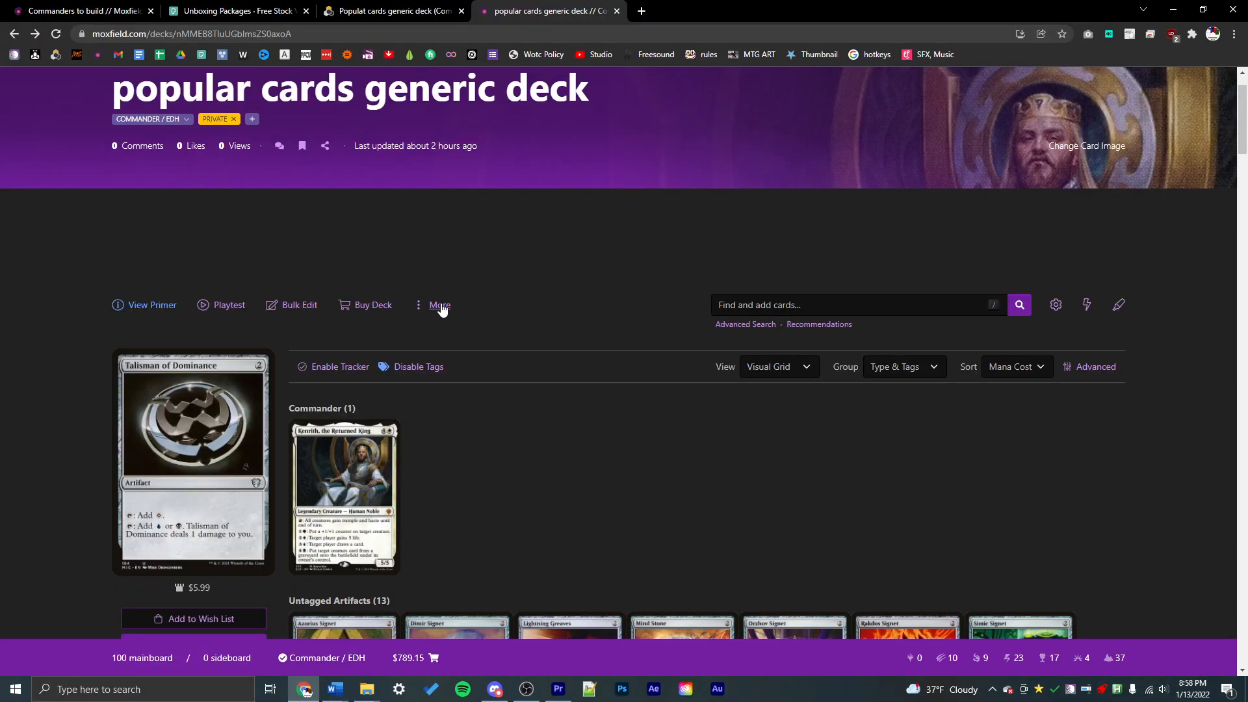
Open the EDHREC recommendations for the popular cards generic deck in Moxfield and look through them
{"action": "left_click", "coordinate": [440, 305]}
{"action": "left_click", "coordinate": [439, 527]}
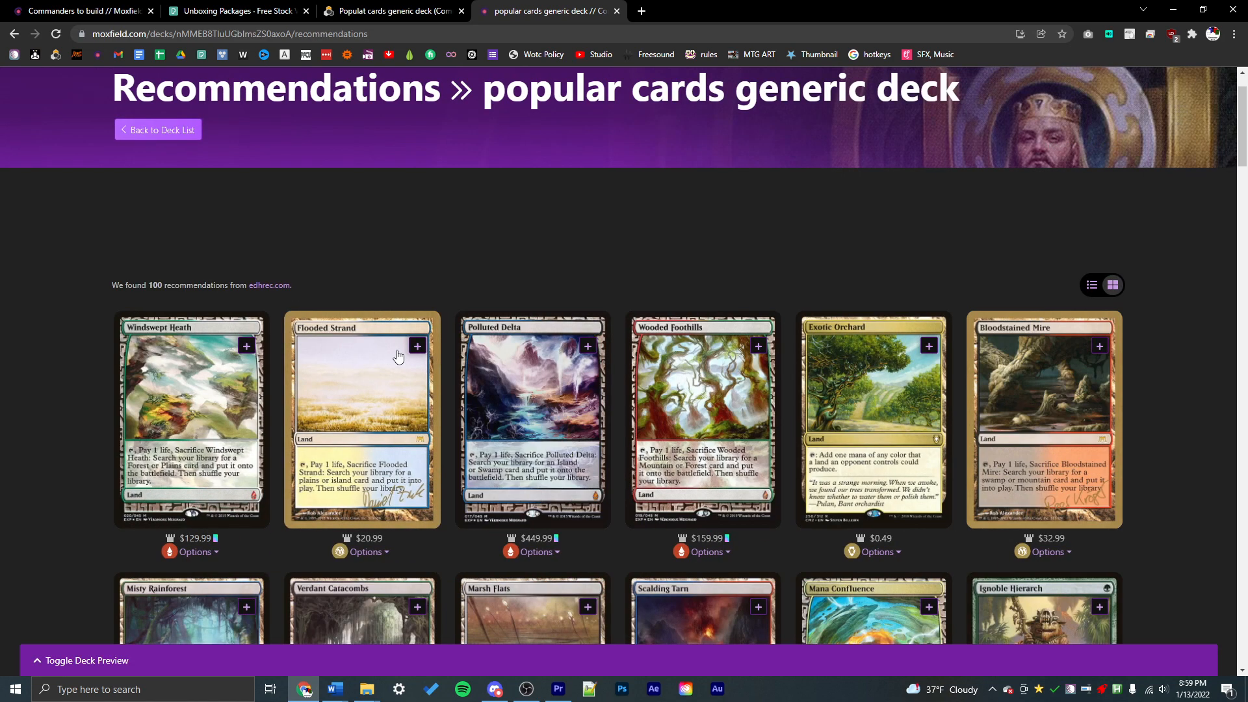
{"action": "scroll", "coordinate": [508, 268], "scroll_direction": "down", "scroll_amount": 1}
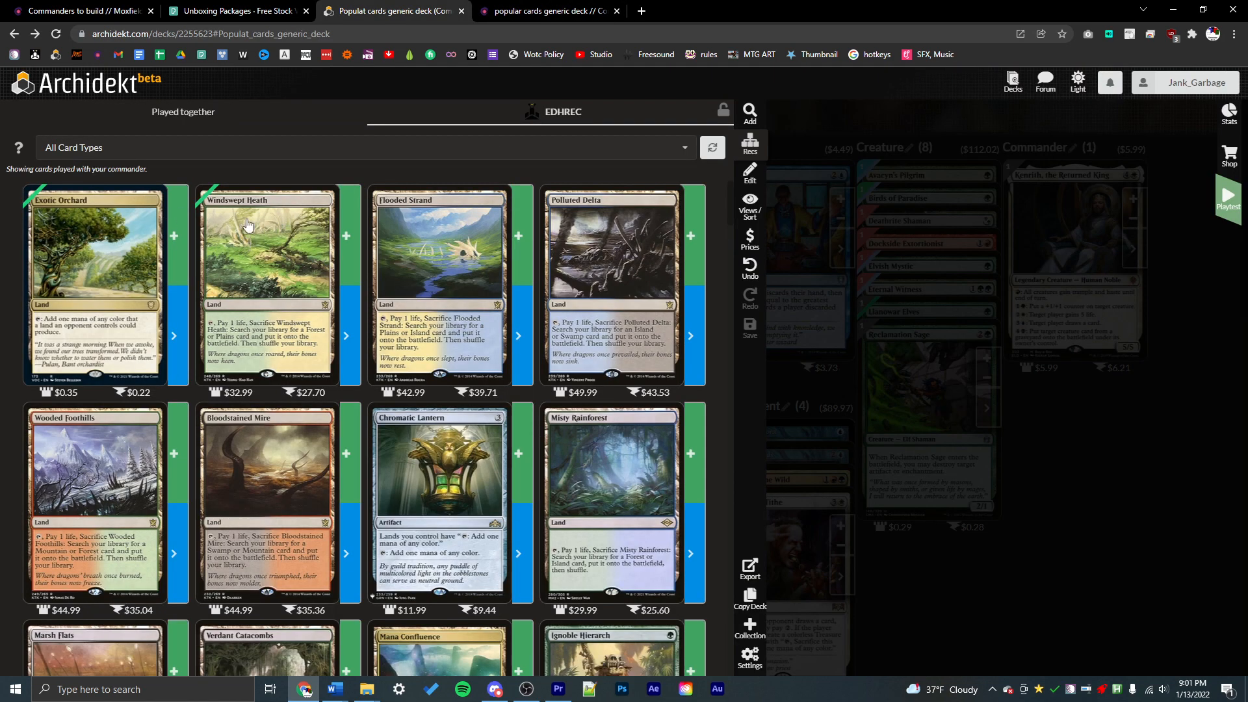
Add Ignoble Hierarch from Archidekt's EDHREC recommendations and browse the artifacts played together with the deck
{"action": "scroll", "coordinate": [390, 273], "scroll_direction": "down", "scroll_amount": 4}
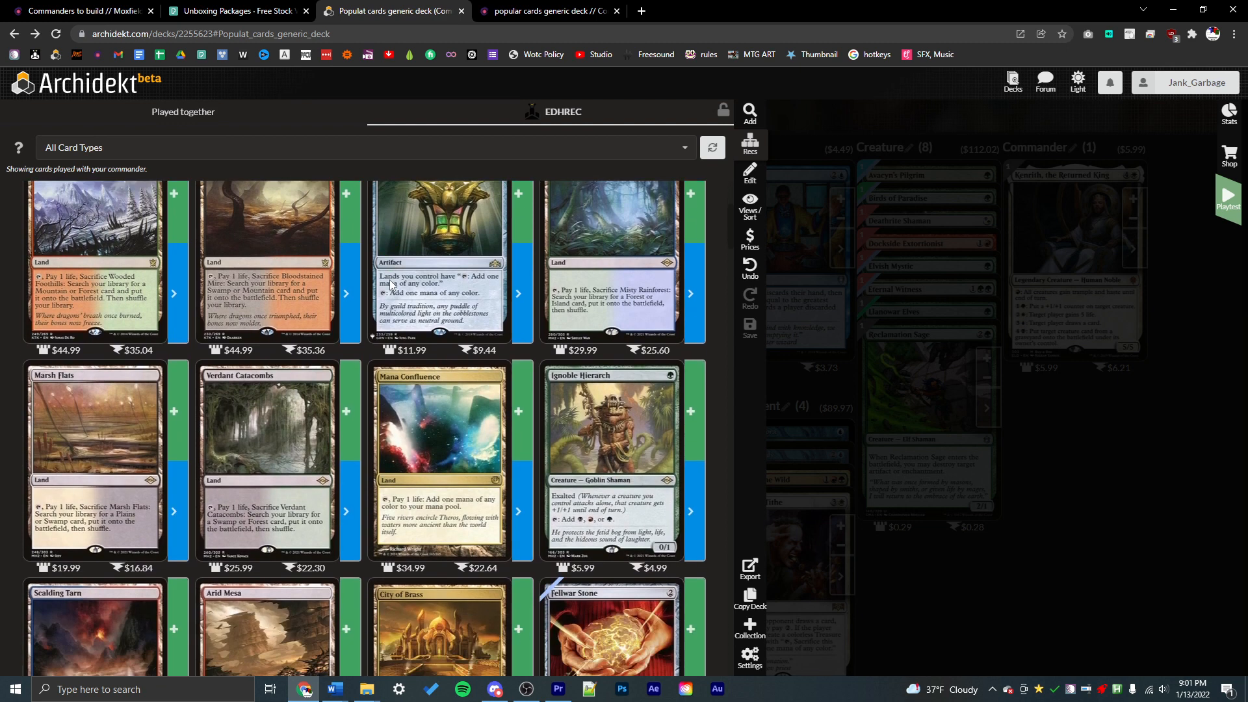
{"action": "scroll", "coordinate": [398, 293], "scroll_direction": "down", "scroll_amount": 1}
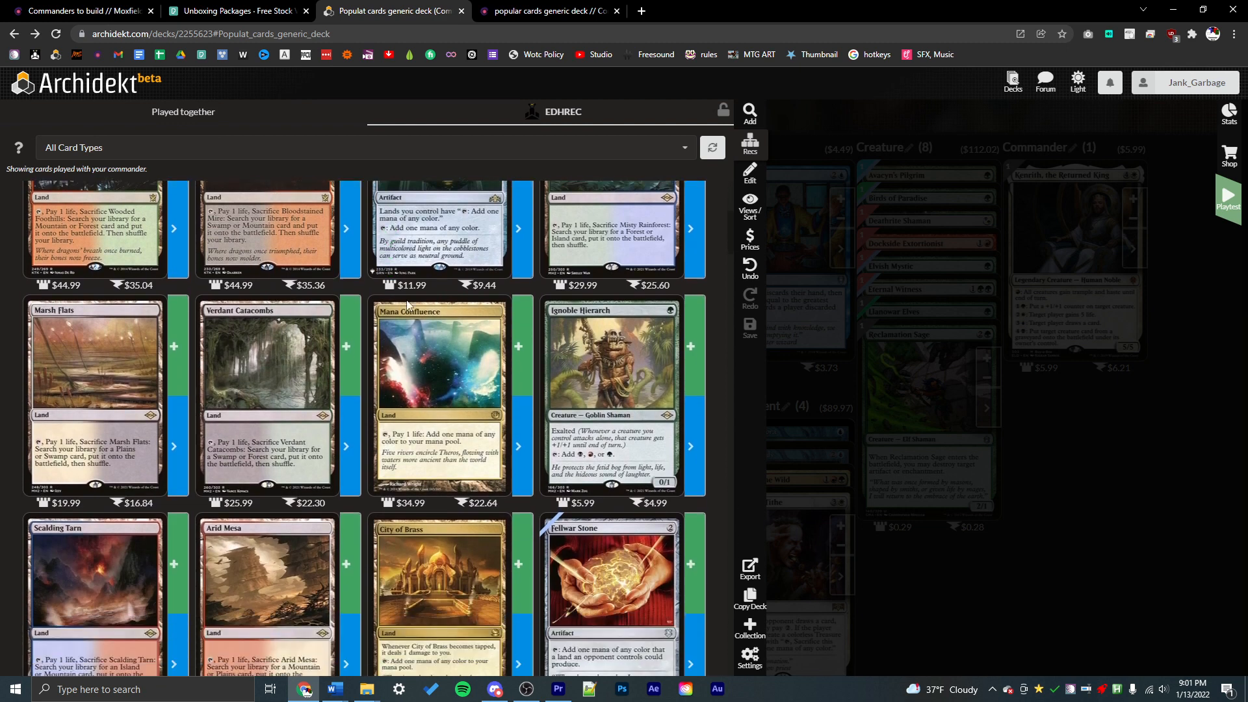
{"action": "left_click", "coordinate": [695, 349]}
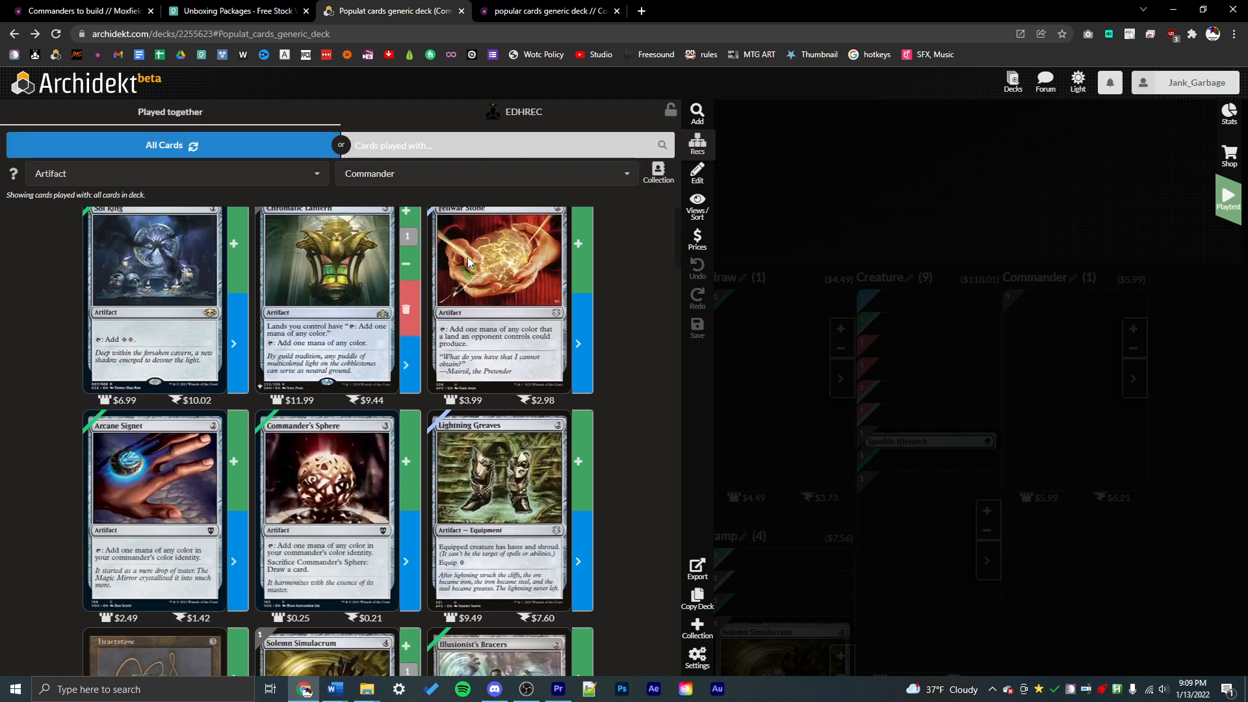
{"action": "scroll", "coordinate": [461, 282], "scroll_direction": "down", "scroll_amount": 3}
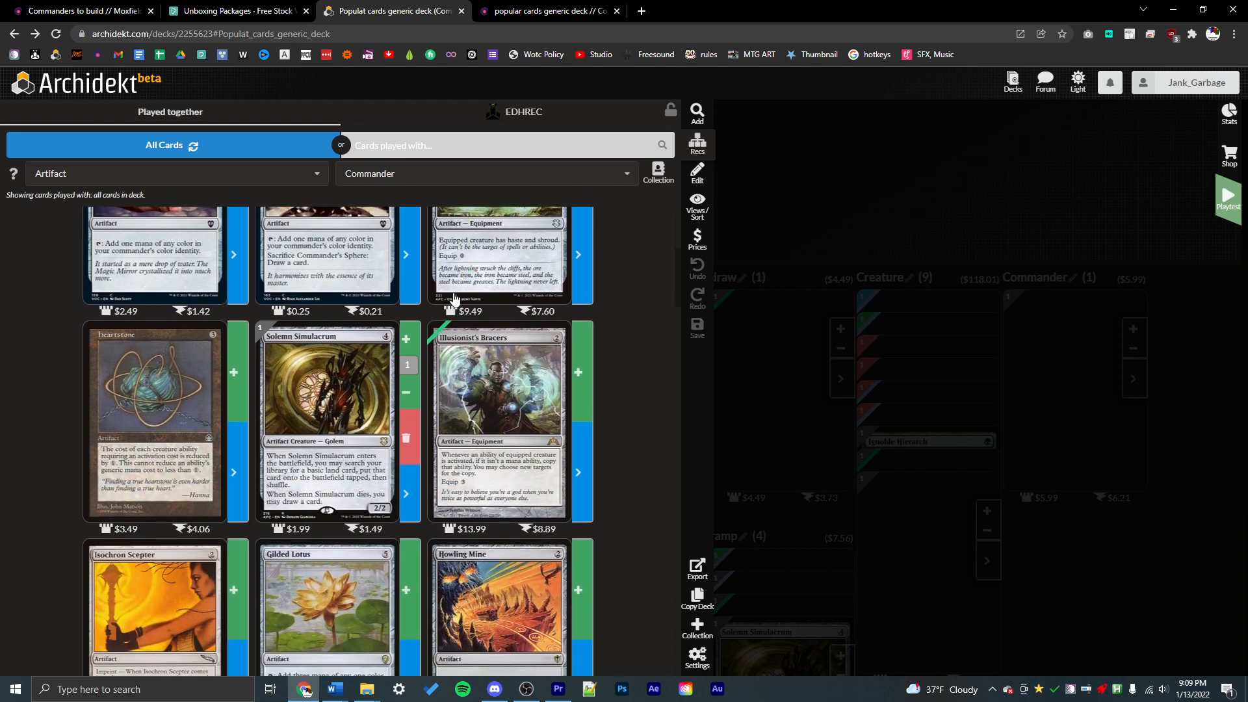
{"action": "scroll", "coordinate": [454, 299], "scroll_direction": "down", "scroll_amount": 1}
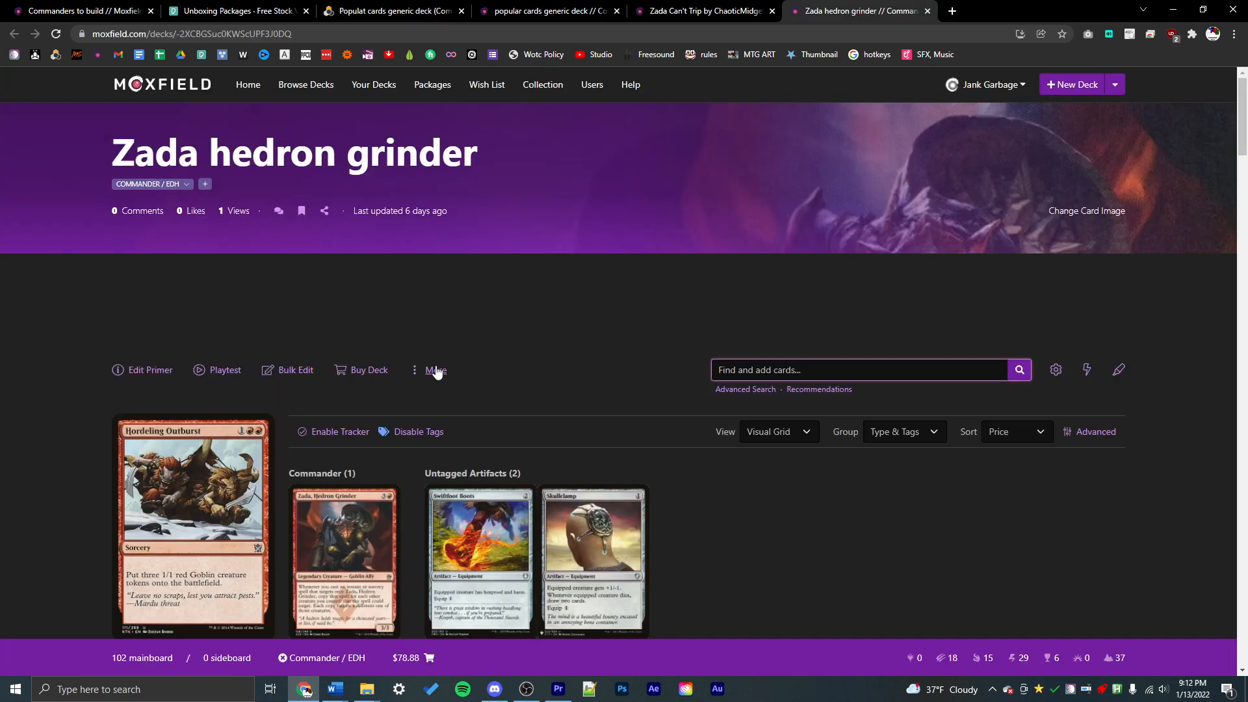
Compare the Zada hedron grinder deck in Moxfield with the Zada Can't Trip deck
{"action": "left_click", "coordinate": [431, 370]}
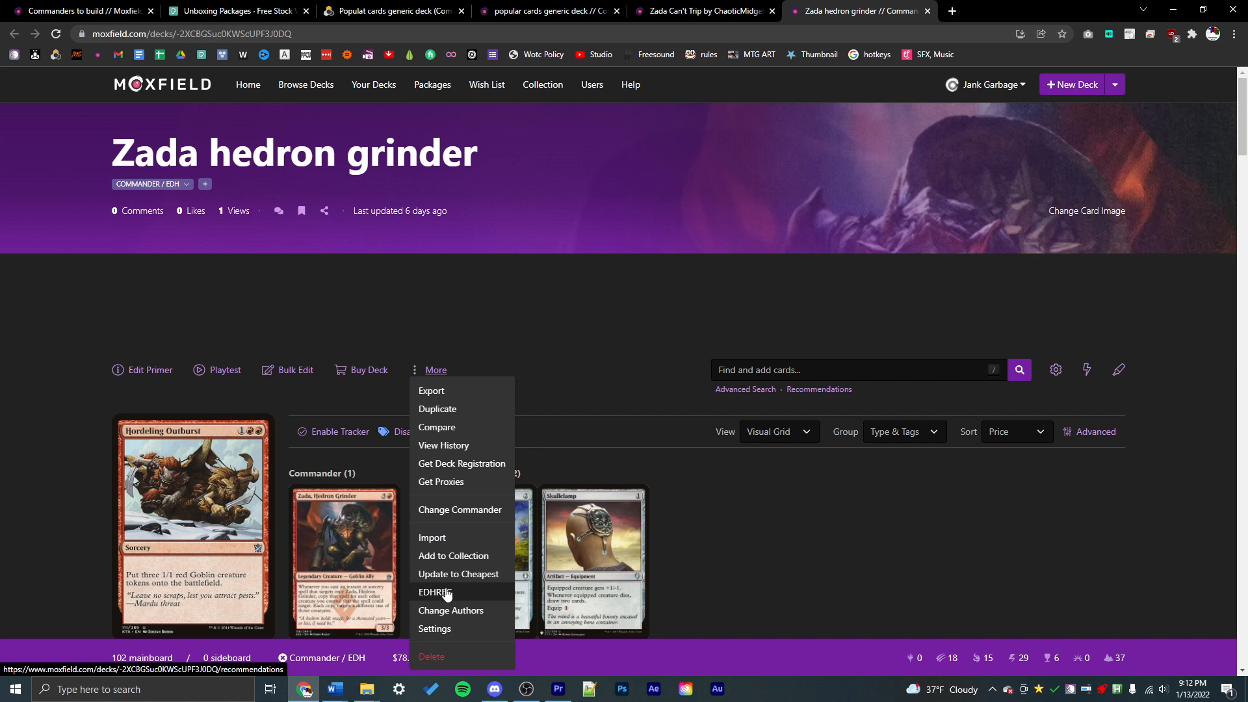
{"action": "left_click", "coordinate": [453, 431]}
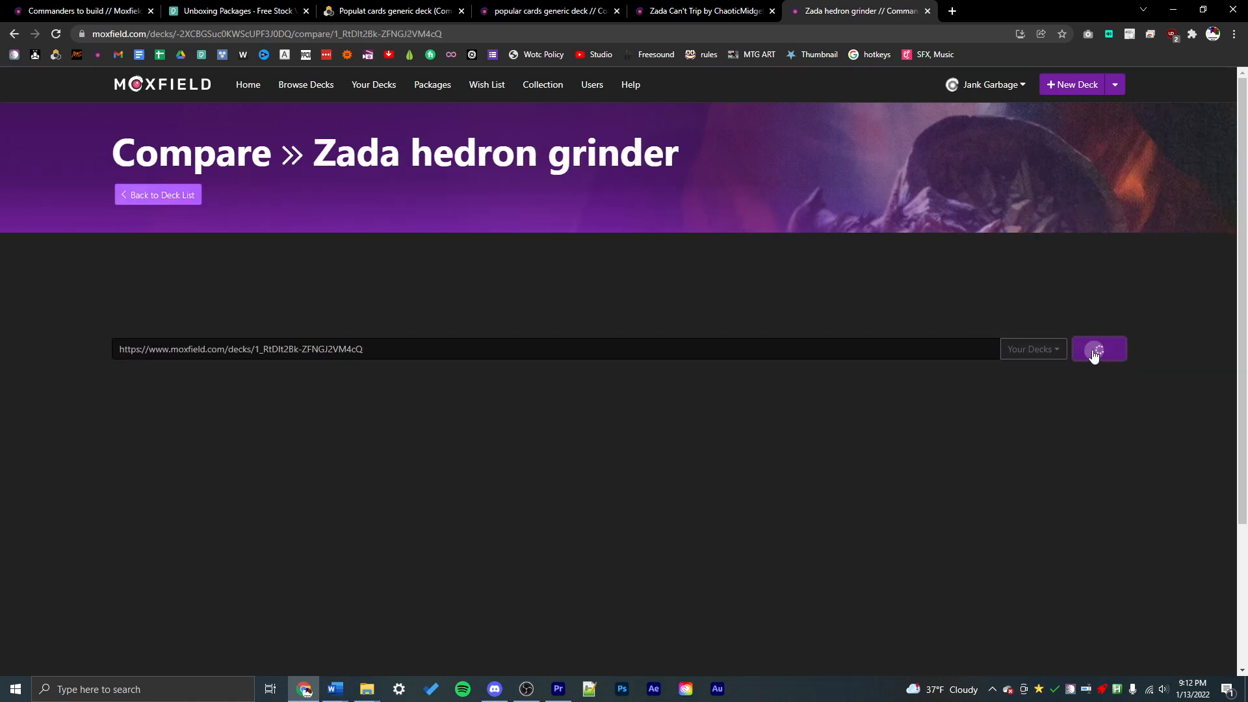
{"action": "scroll", "coordinate": [341, 332], "scroll_direction": "down", "scroll_amount": 15}
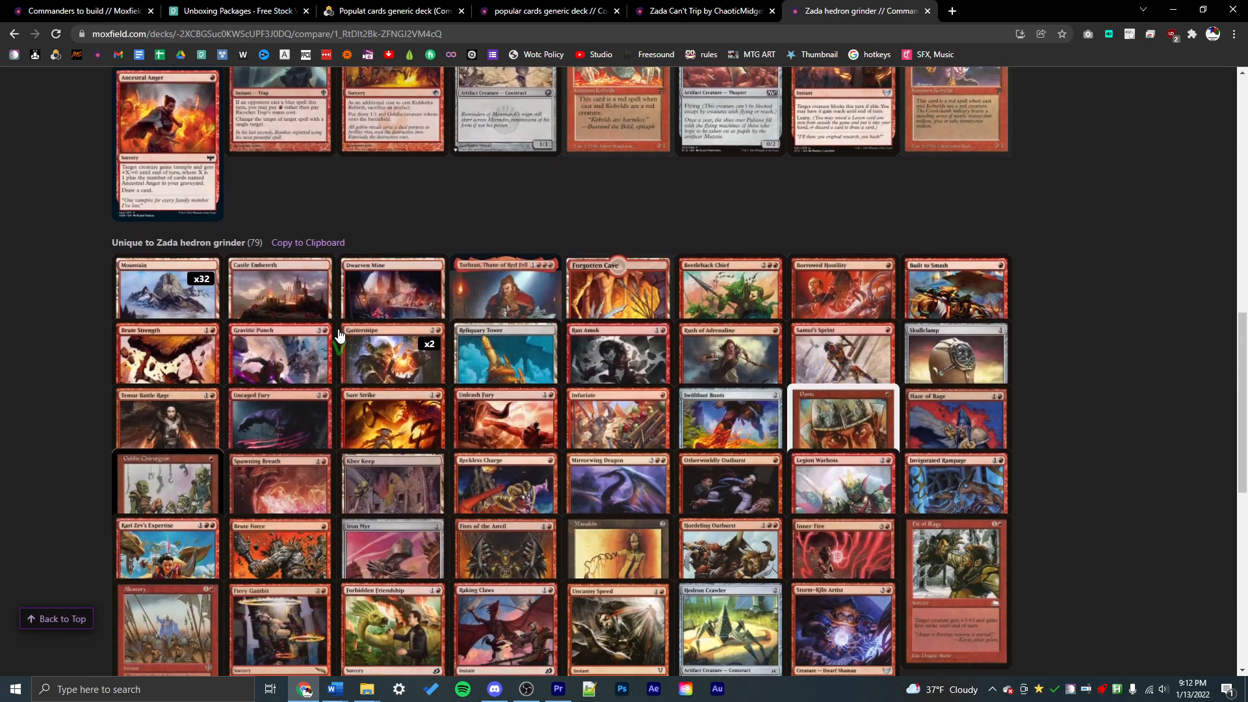
Check the card details of Sure Strike in the comparison and examine the cards shared in both decks
{"action": "scroll", "coordinate": [339, 334], "scroll_direction": "down", "scroll_amount": 2}
{"action": "left_click", "coordinate": [374, 326]}
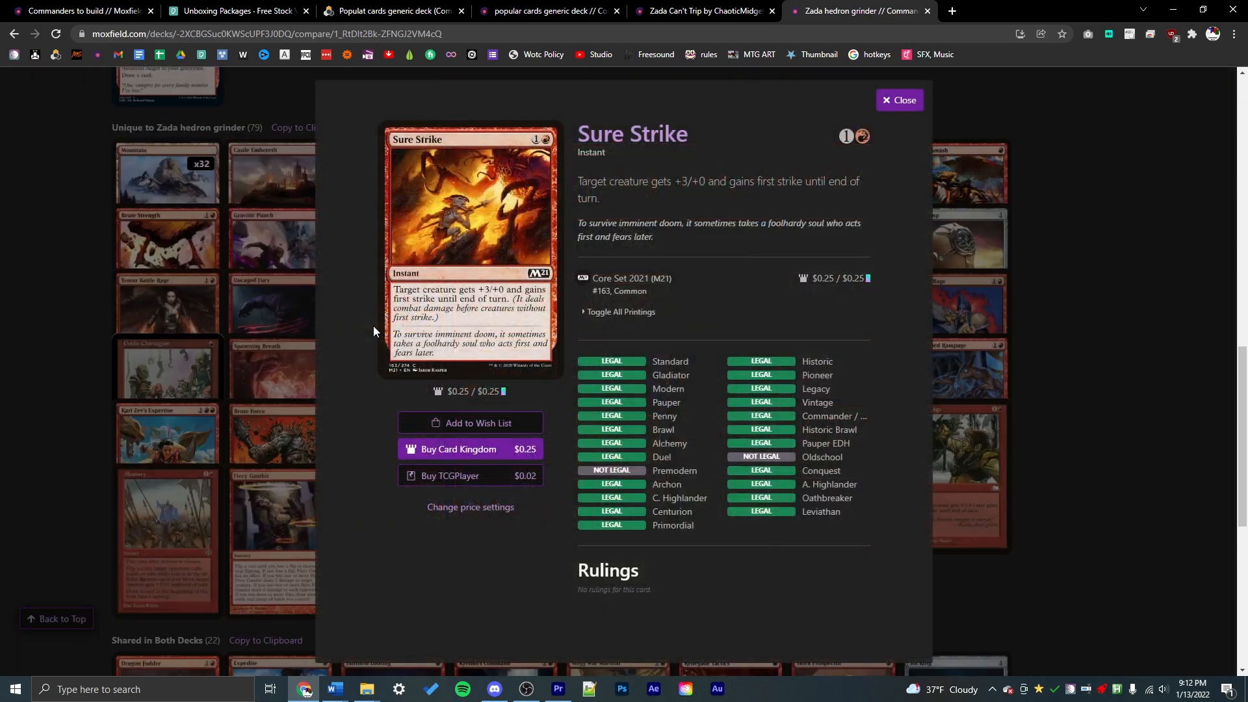
{"action": "left_click", "coordinate": [370, 322]}
{"action": "scroll", "coordinate": [355, 327], "scroll_direction": "down", "scroll_amount": 6}
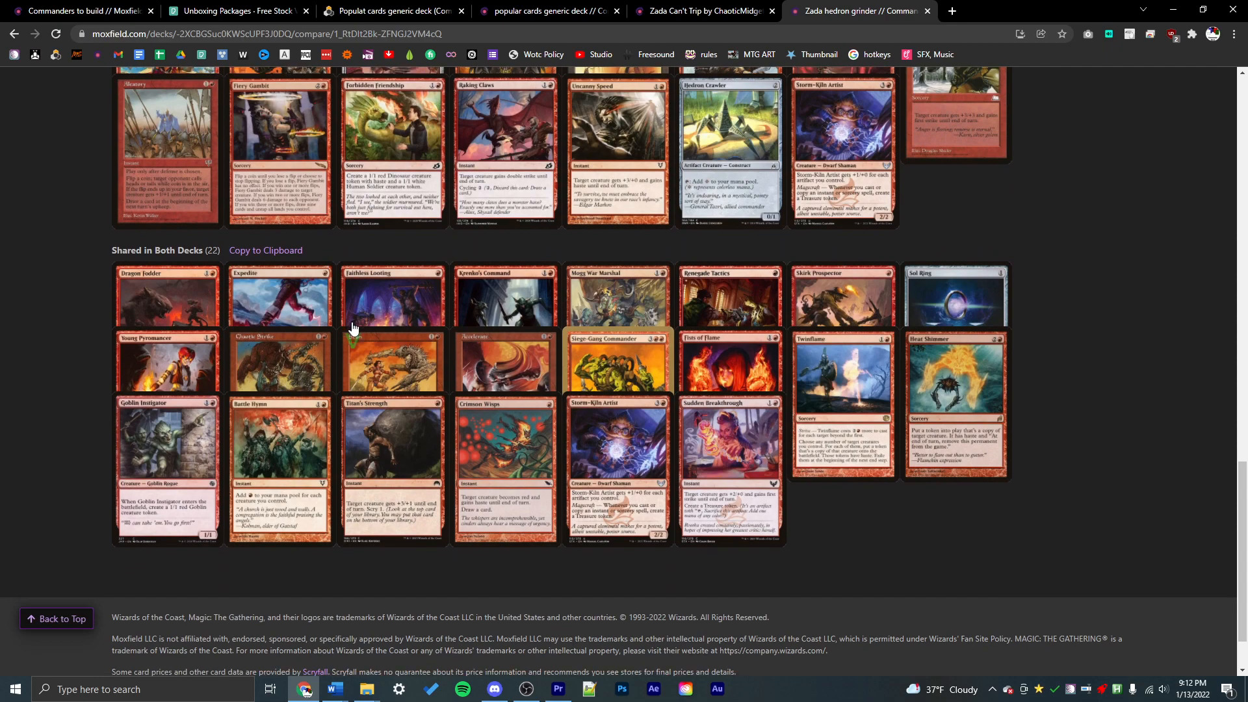
{"action": "left_click", "coordinate": [353, 327]}
{"action": "left_click", "coordinate": [356, 321]}
Check the card details and rulings of Fiery Gambit, close them and examine the cards unique to the other deck
{"action": "scroll", "coordinate": [338, 328], "scroll_direction": "up", "scroll_amount": 3}
{"action": "left_click", "coordinate": [329, 329]}
{"action": "scroll", "coordinate": [381, 347], "scroll_direction": "down", "scroll_amount": 2}
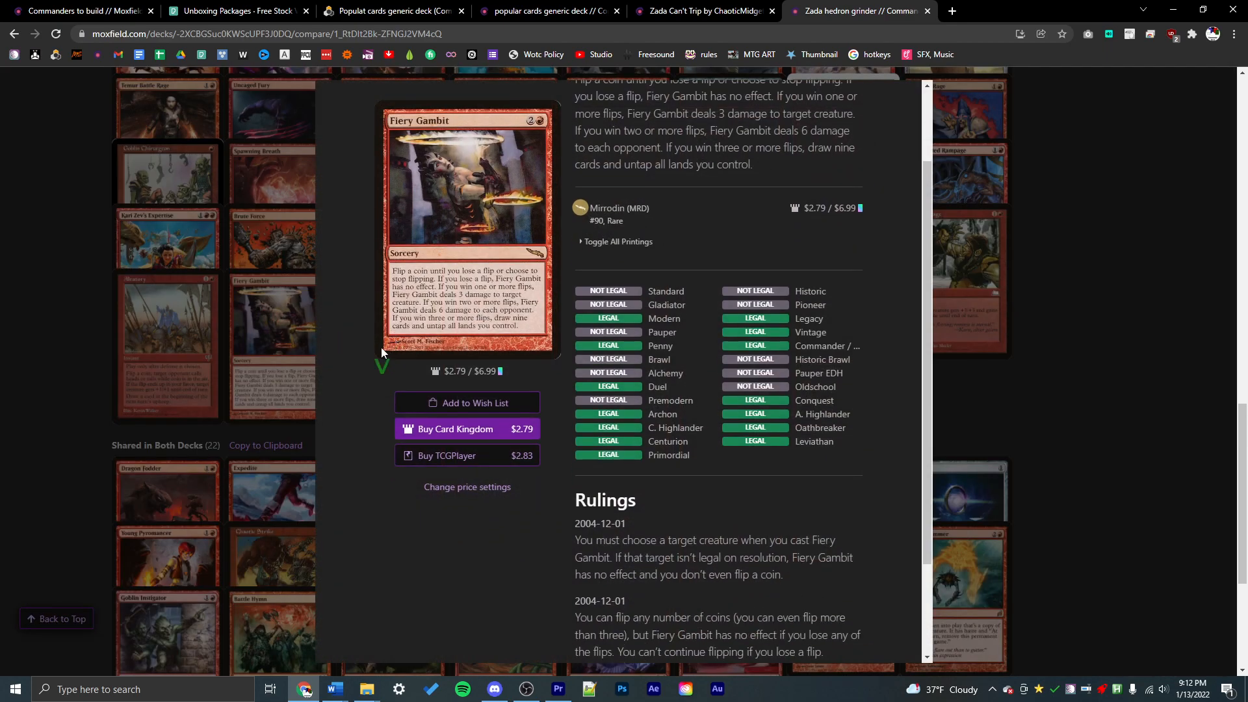
{"action": "key", "text": "Escape"}
{"action": "scroll", "coordinate": [473, 340], "scroll_direction": "up", "scroll_amount": 20}
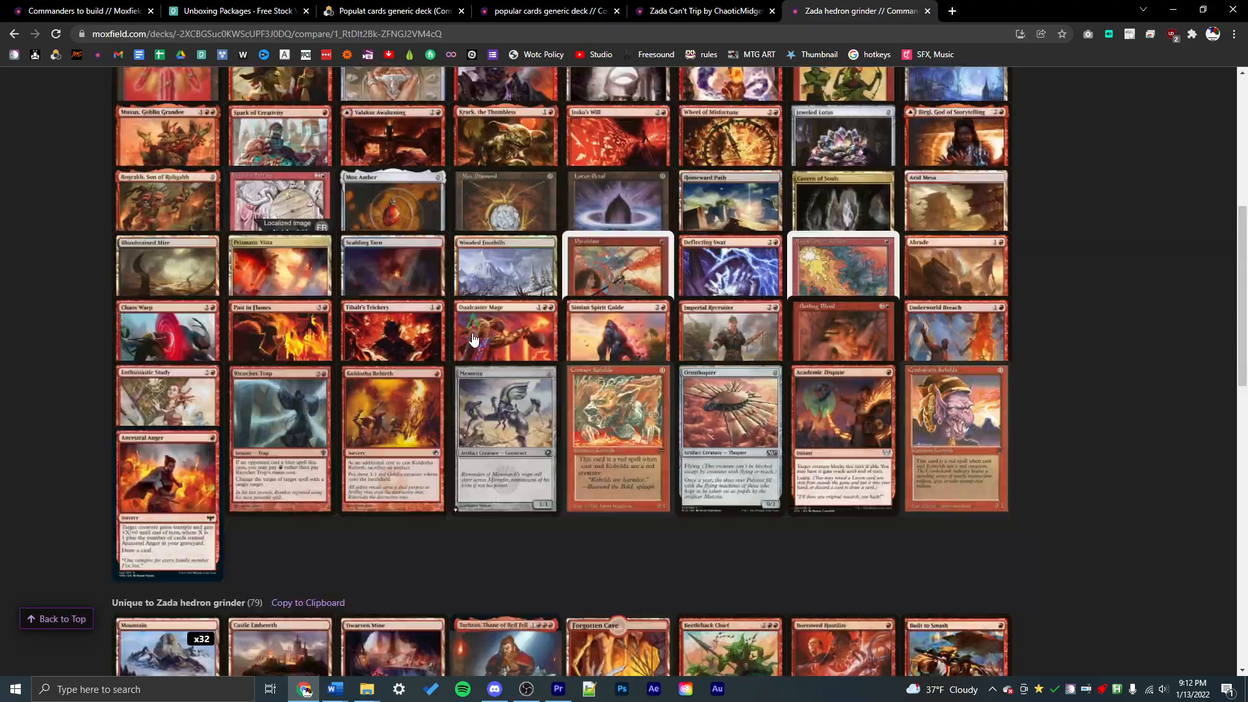
{"action": "scroll", "coordinate": [473, 340], "scroll_direction": "down", "scroll_amount": 1}
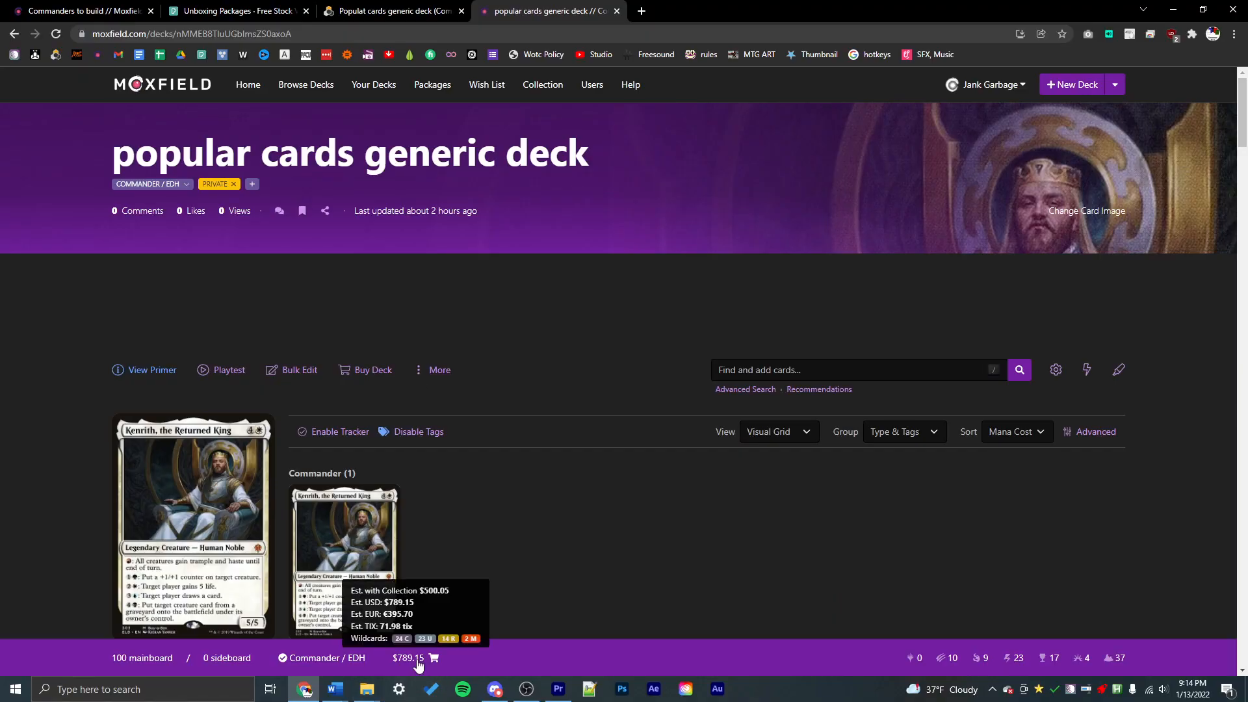
Run Update to Cheapest on the popular cards generic deck in Moxfield
{"action": "left_click", "coordinate": [432, 380]}
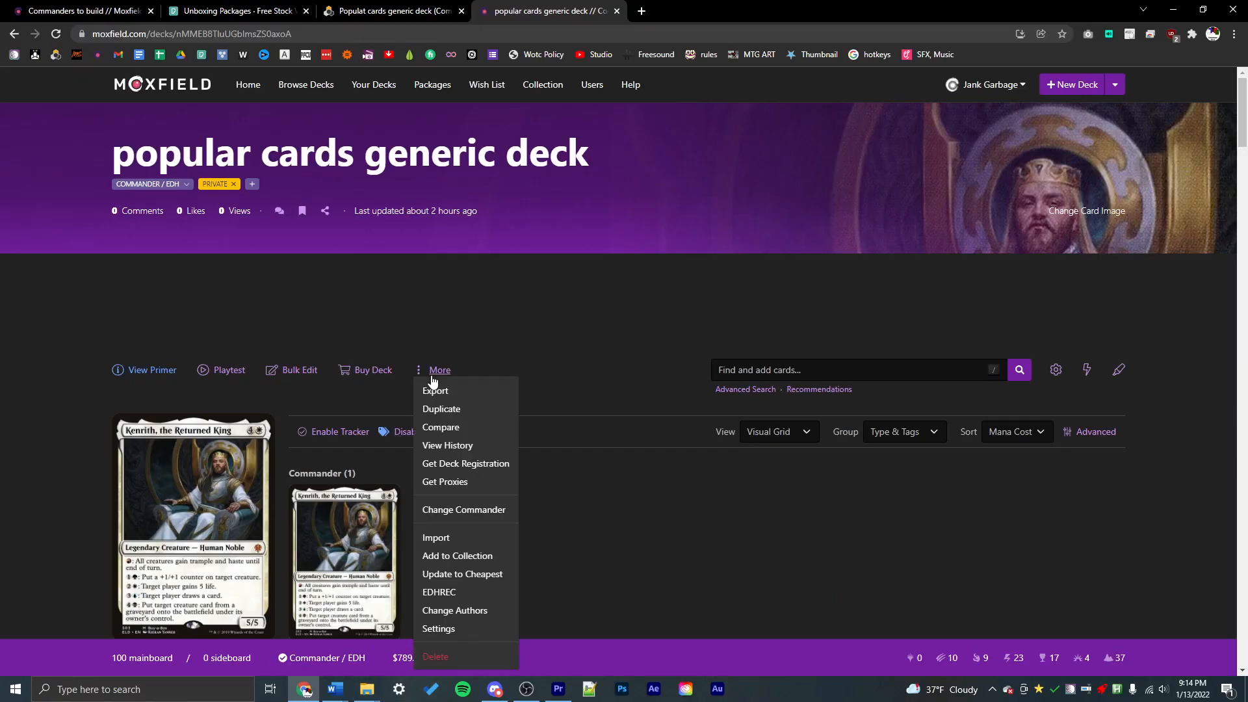
{"action": "left_click", "coordinate": [473, 581]}
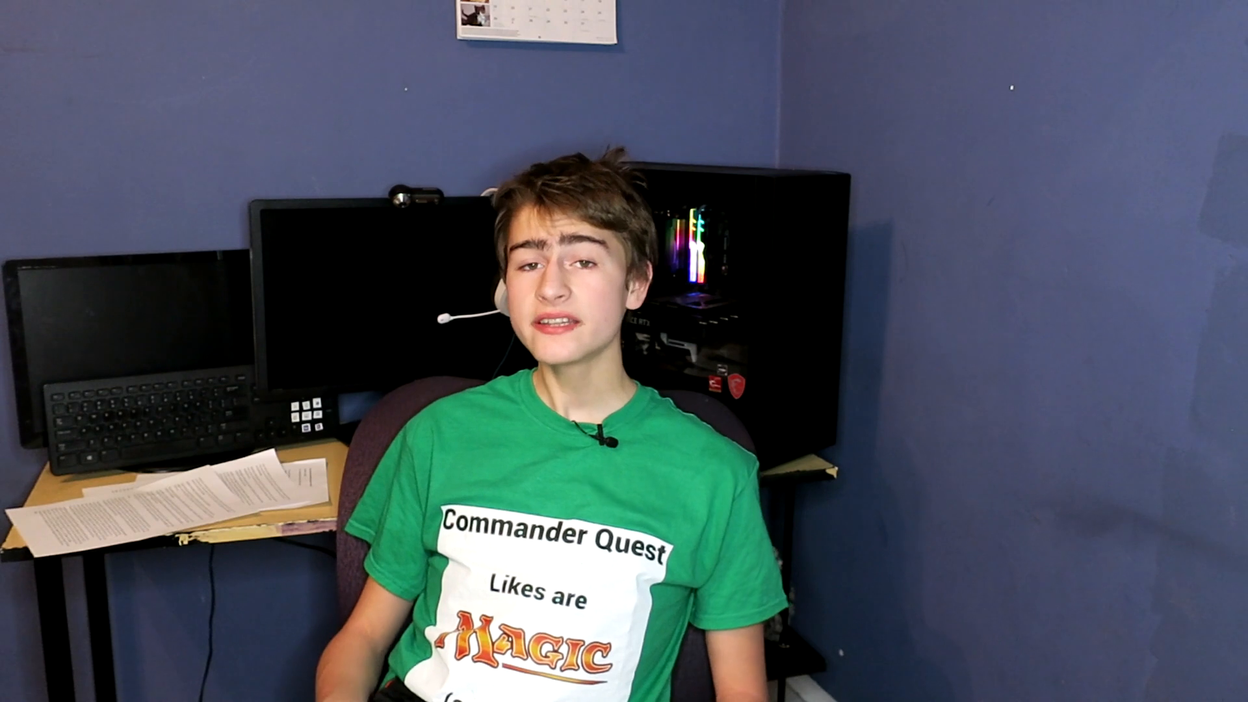
Show the Moxfield deck list in the Text view
{"action": "left_click", "coordinate": [802, 434]}
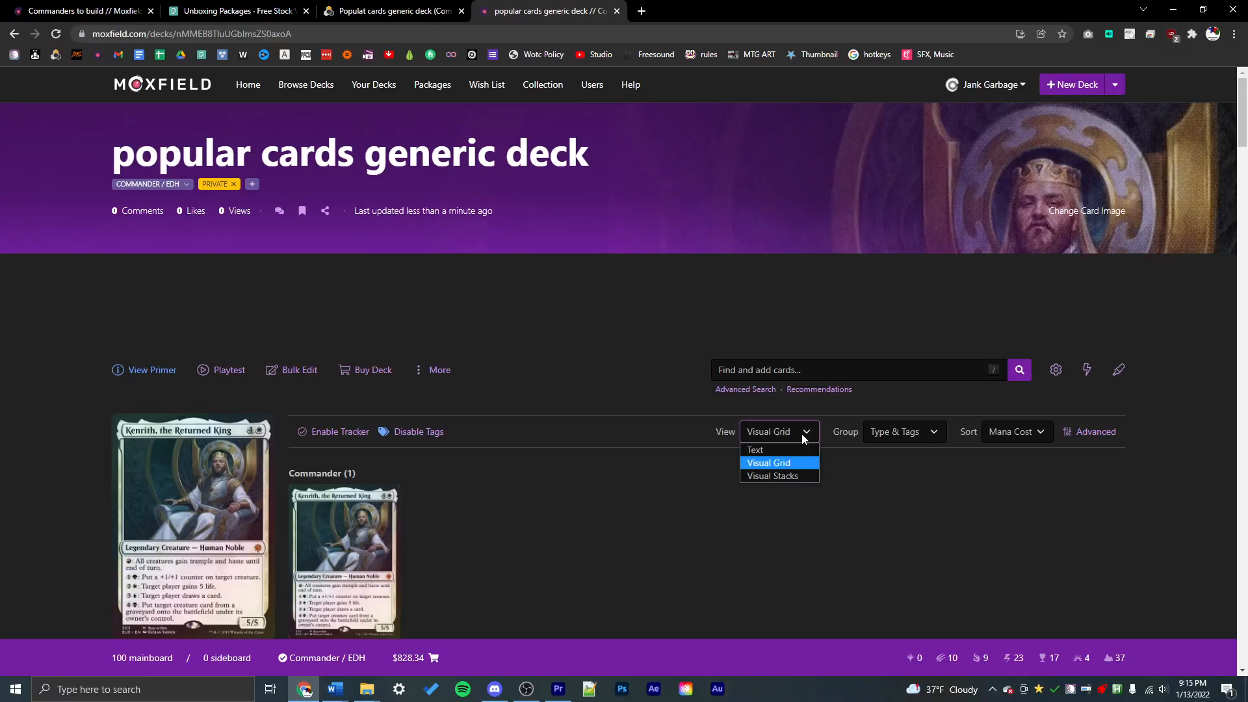
{"action": "left_click", "coordinate": [769, 450]}
{"action": "scroll", "coordinate": [767, 450], "scroll_direction": "down", "scroll_amount": 4}
Switch the Moxfield deck back to the Visual Grid view and look through the cards
{"action": "left_click", "coordinate": [778, 172]}
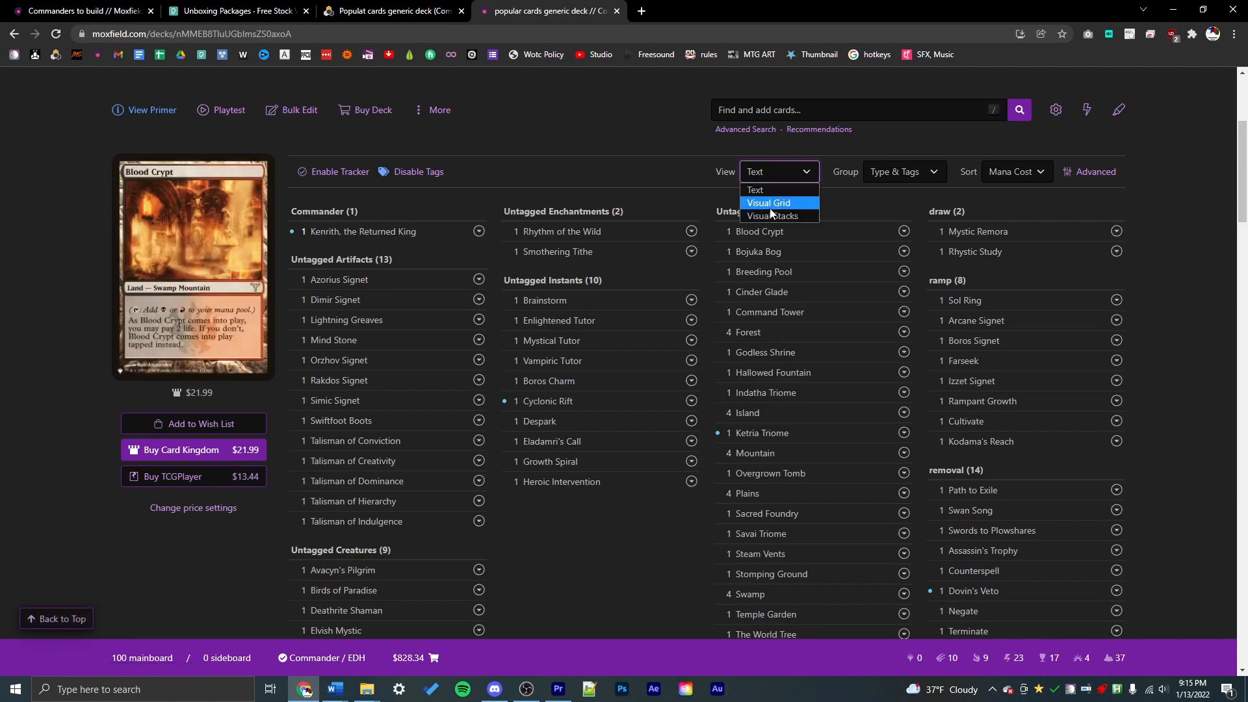
{"action": "left_click", "coordinate": [770, 203]}
{"action": "scroll", "coordinate": [465, 394], "scroll_direction": "down", "scroll_amount": 5}
Display the Moxfield deck as Visual Stacks
{"action": "scroll", "coordinate": [751, 323], "scroll_direction": "up", "scroll_amount": 7}
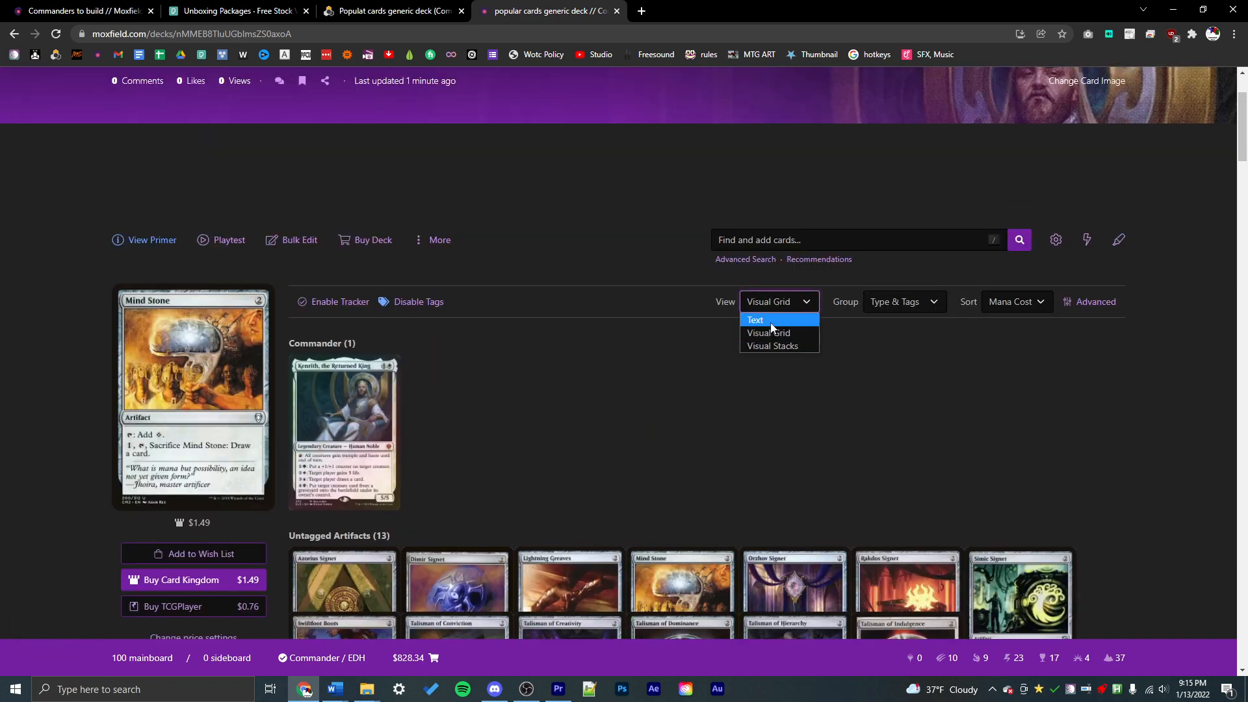
{"action": "left_click", "coordinate": [773, 345]}
{"action": "scroll", "coordinate": [726, 302], "scroll_direction": "down", "scroll_amount": 3}
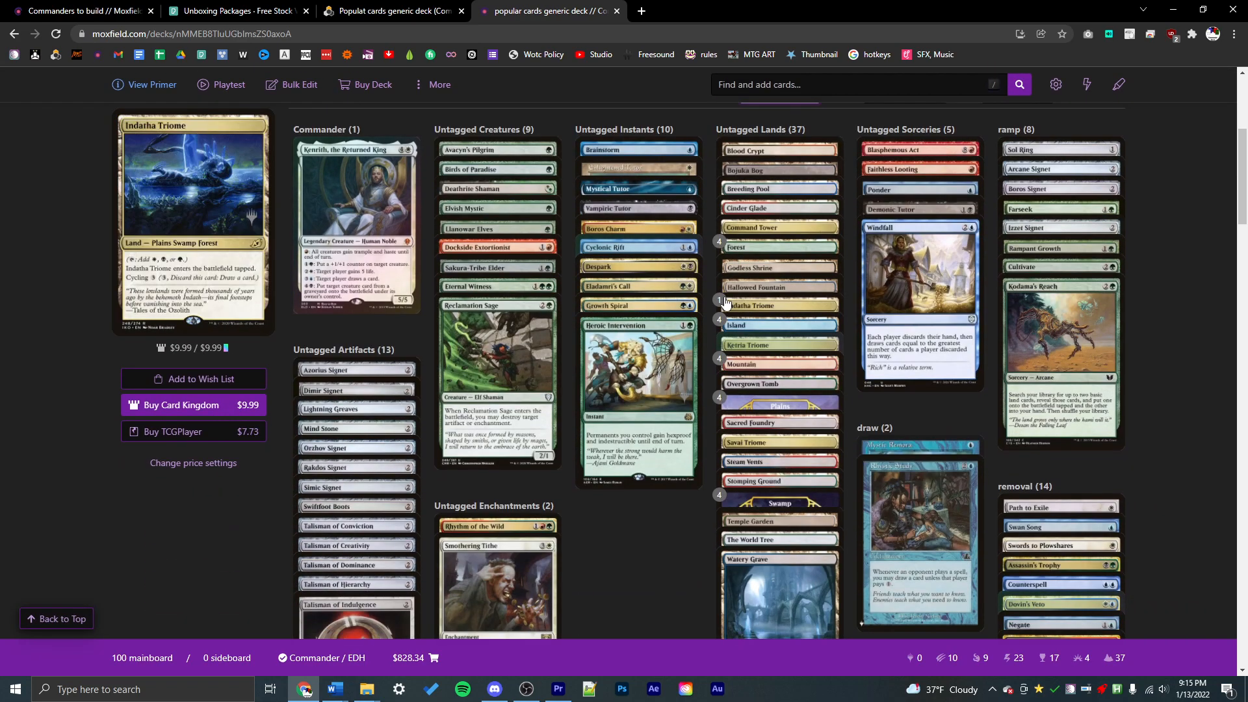
Switch to the Archidekt deck and open its card display style options
{"action": "key", "text": "ctrl+shift+Tab"}
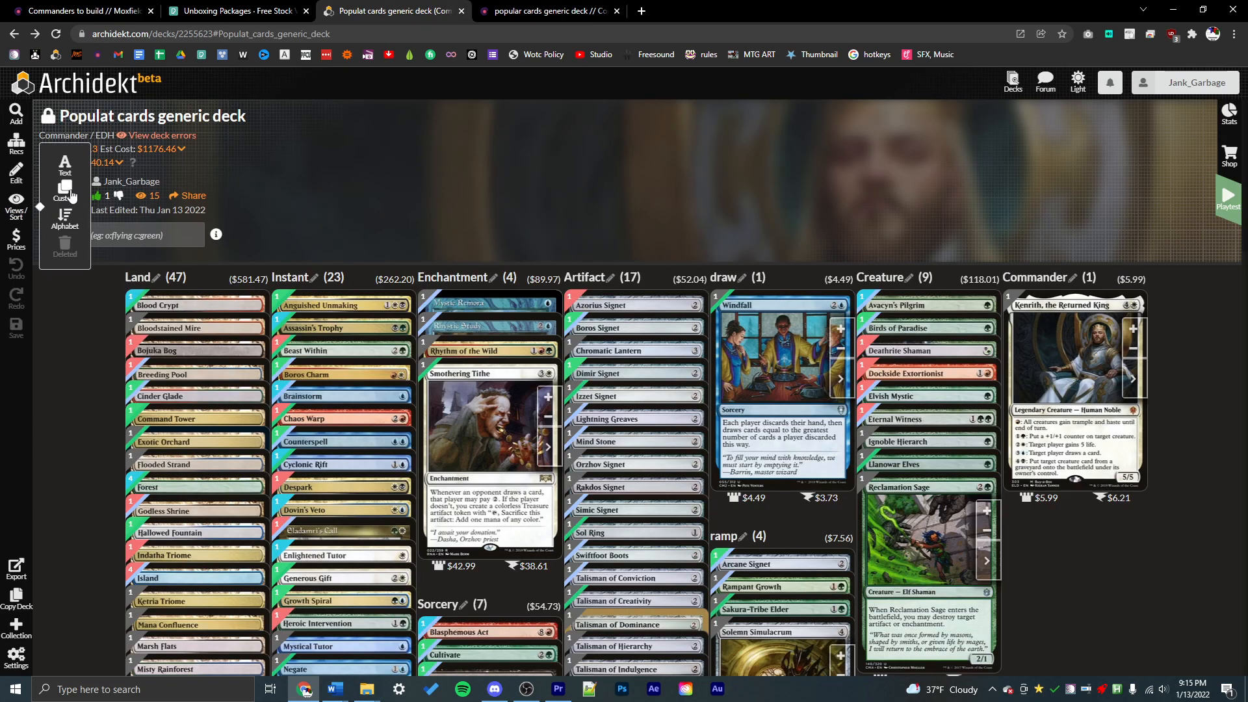
{"action": "left_click", "coordinate": [64, 168]}
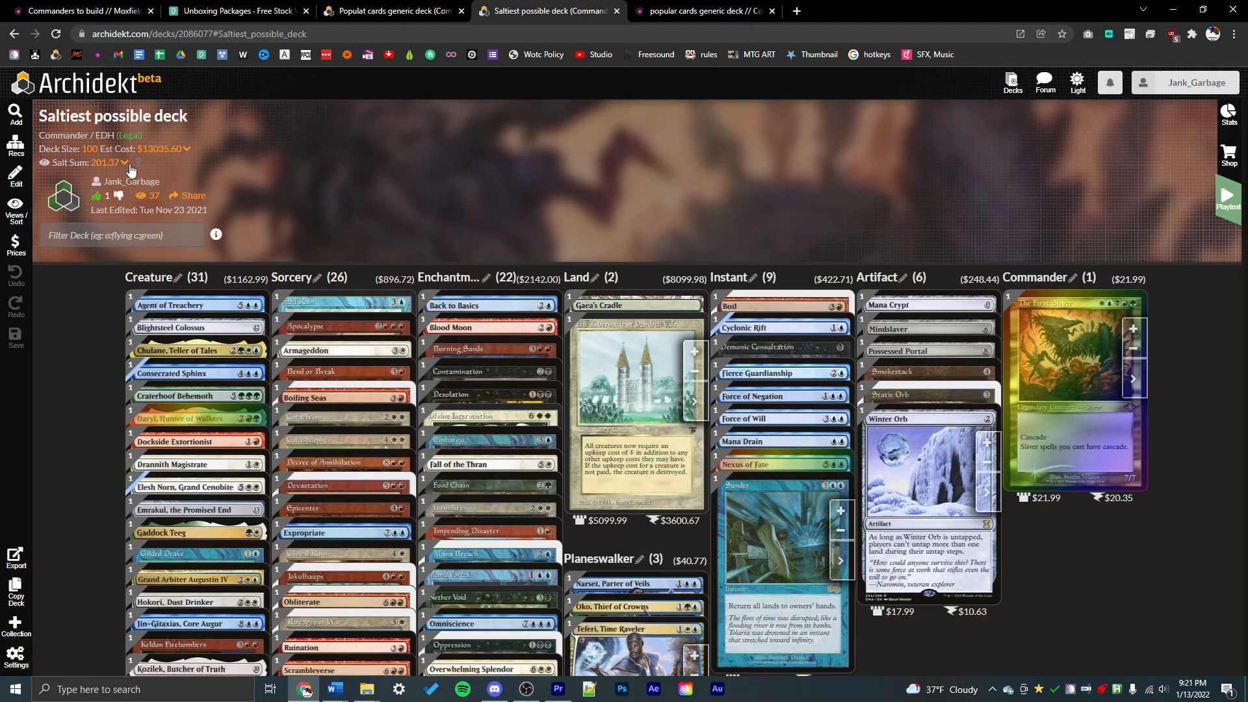
Open the Salt Sum breakdown of the Saltiest possible deck, and that of the Populat cards generic deck
{"action": "left_click", "coordinate": [125, 165]}
{"action": "key", "text": "ctrl+shift+Tab"}
{"action": "left_click", "coordinate": [117, 168]}
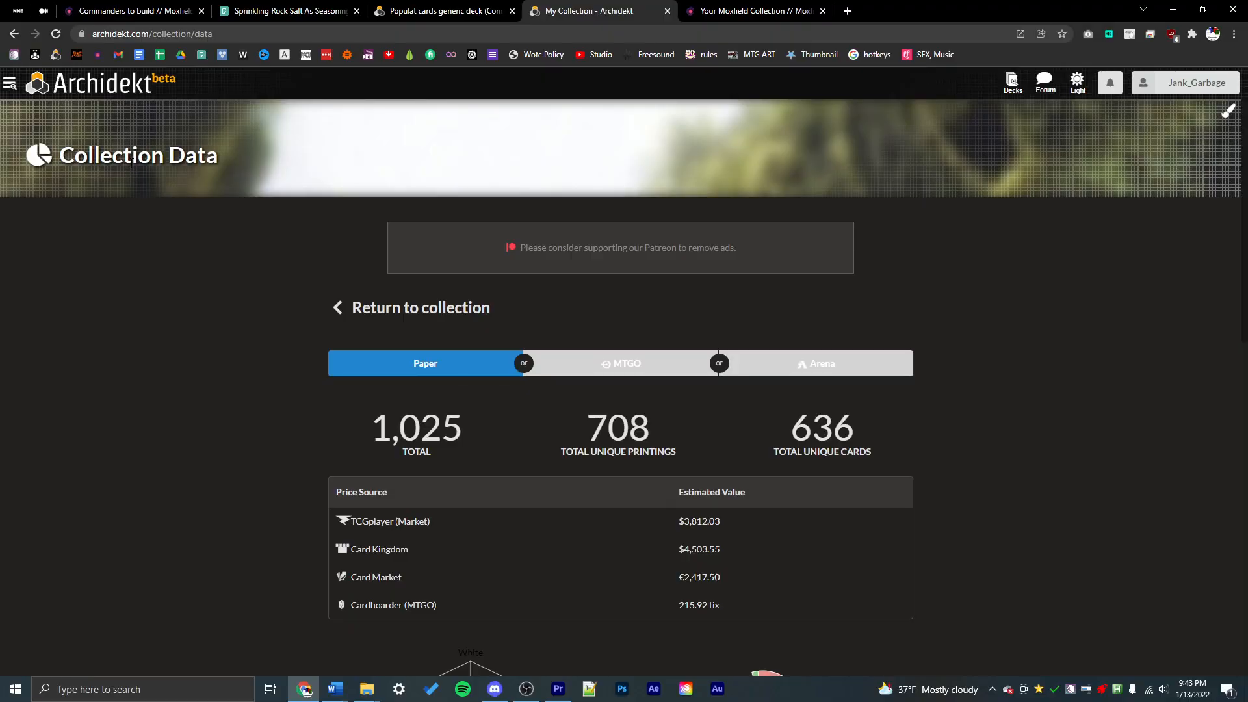
Look through the card totals and estimated values on Archidekt's Collection Data page
{"action": "scroll", "coordinate": [545, 208], "scroll_direction": "down", "scroll_amount": 4}
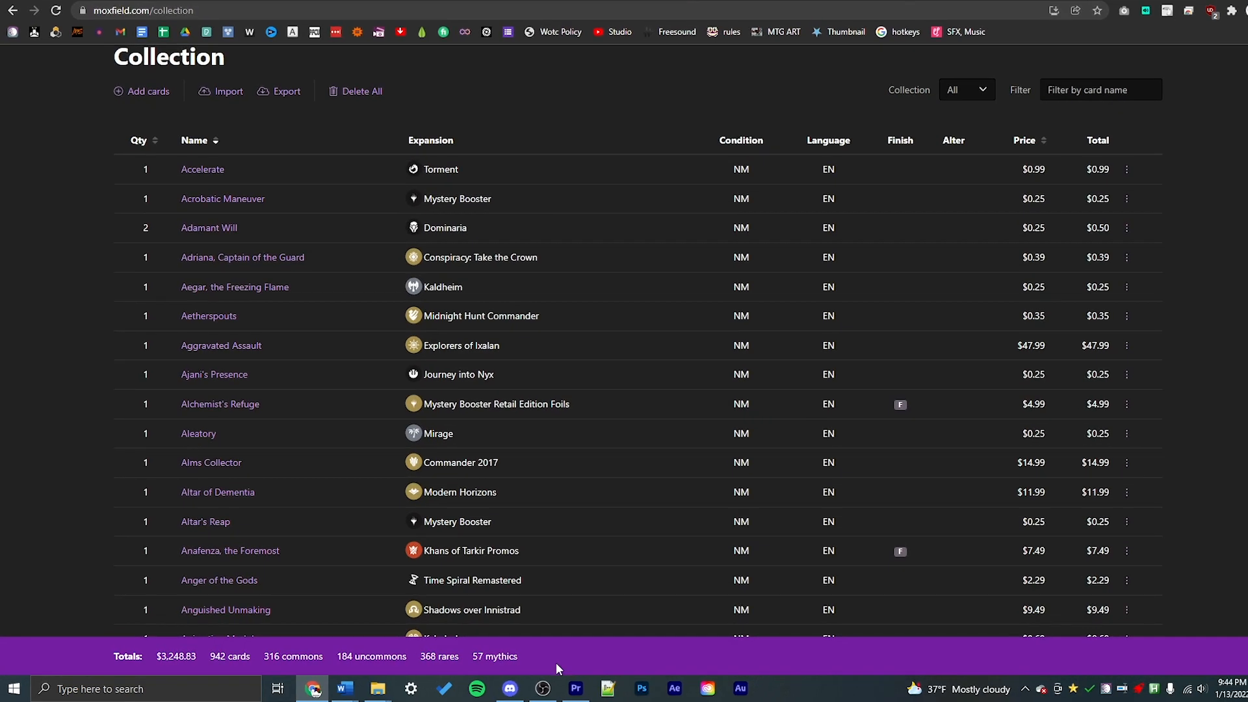
Examine the totals of the Moxfield collection and the Decks column of the Archidekt collection
{"action": "left_click_drag", "start_coordinate": [634, 646], "coordinate": [97, 652]}
{"action": "left_click", "coordinate": [113, 626]}
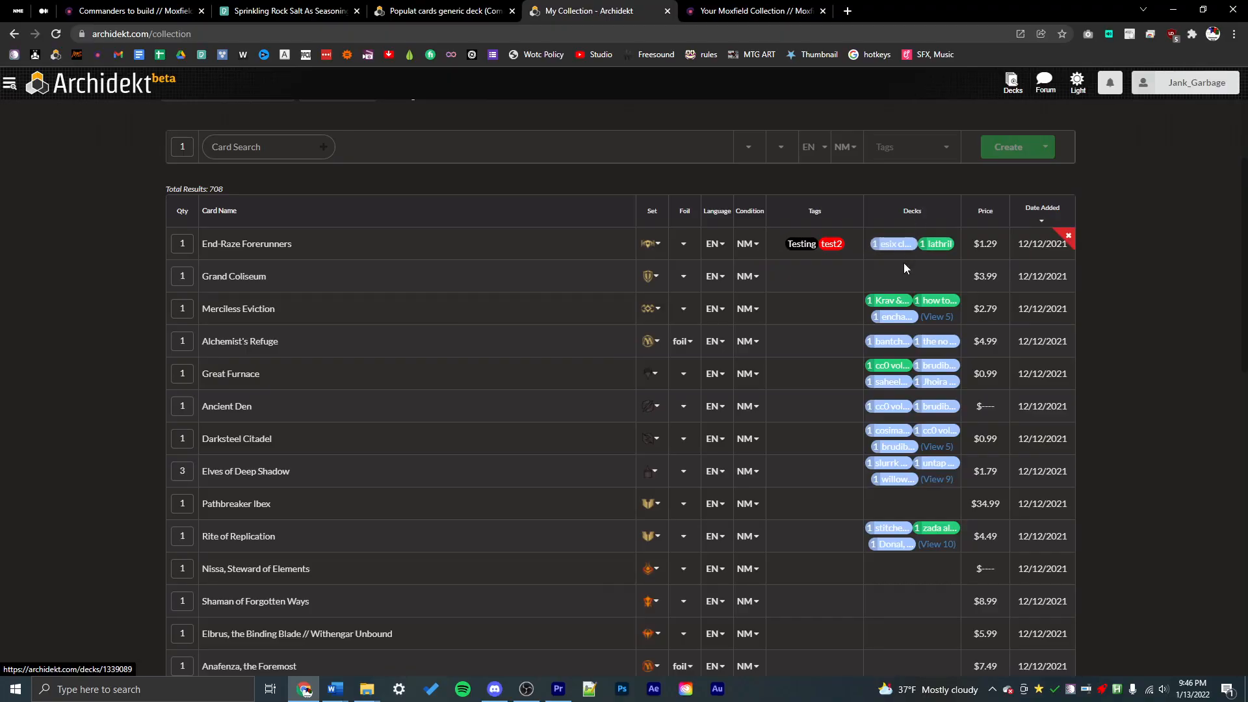
{"action": "scroll", "coordinate": [904, 268], "scroll_direction": "down", "scroll_amount": 2}
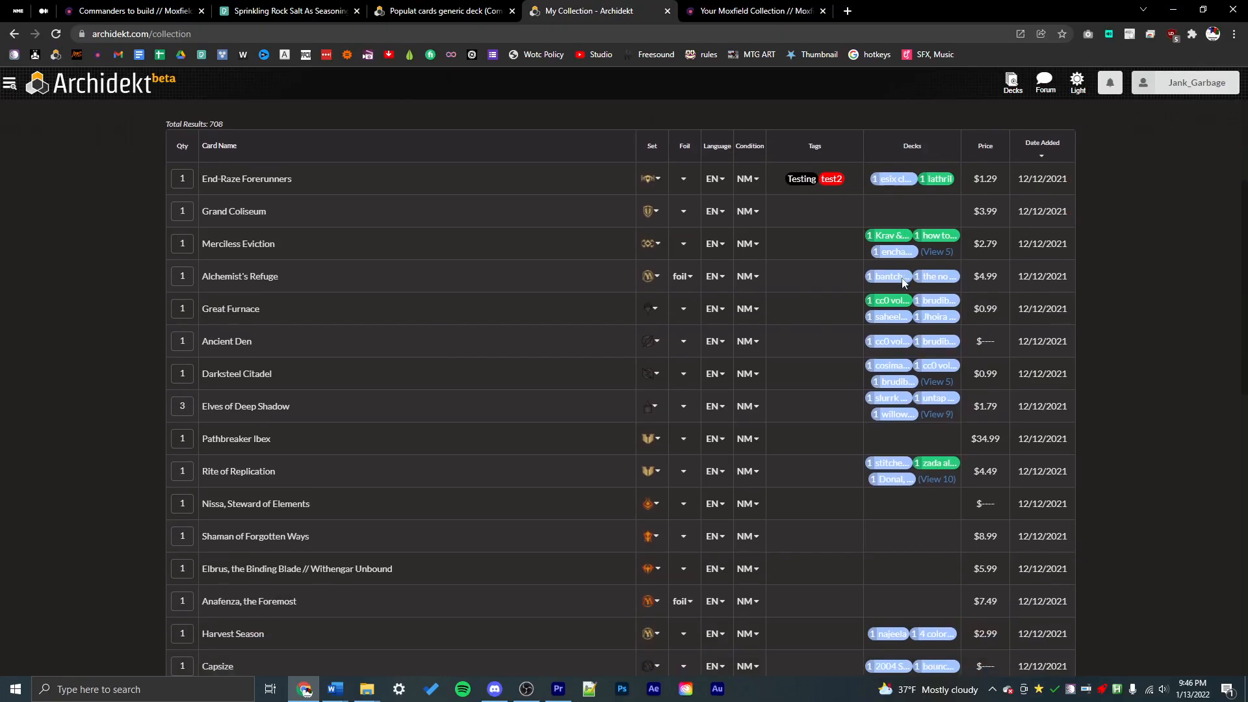
{"action": "scroll", "coordinate": [896, 438], "scroll_direction": "down", "scroll_amount": 3}
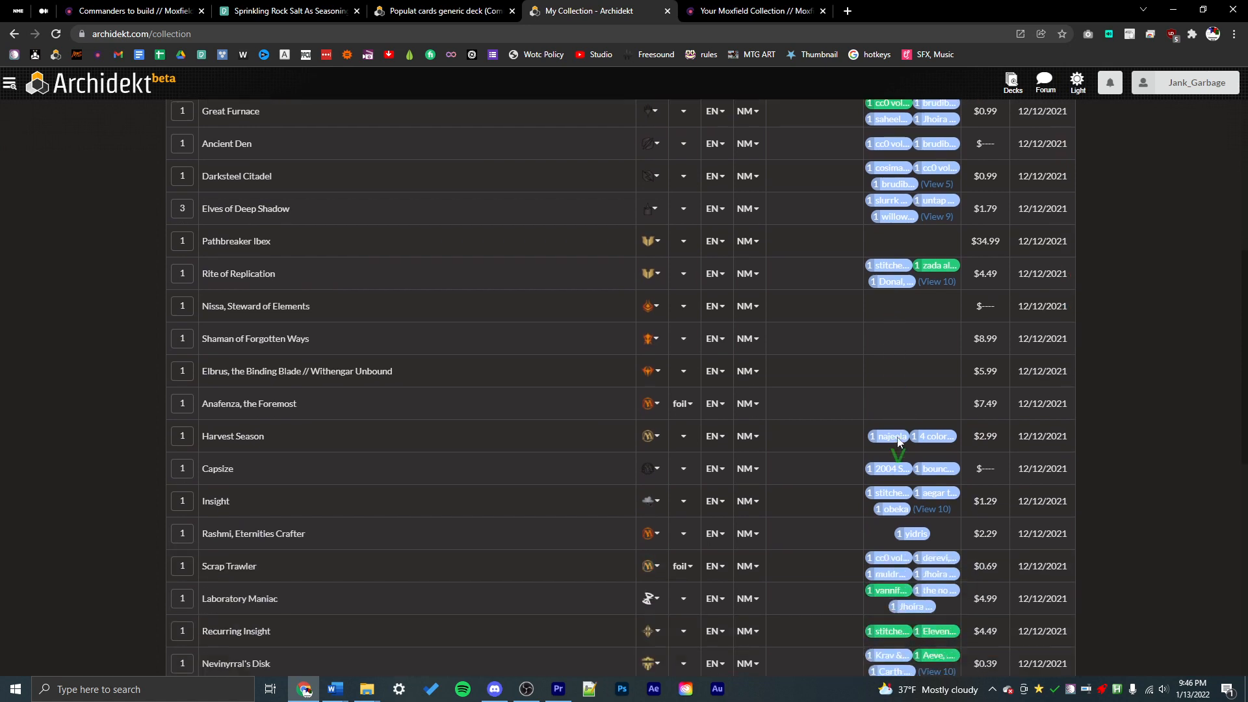
Switch to the Moxfield collection and show the decks that use Acrobatic Maneuver
{"action": "key", "text": "ctrl+Tab"}
{"action": "left_click", "coordinate": [1091, 216]}
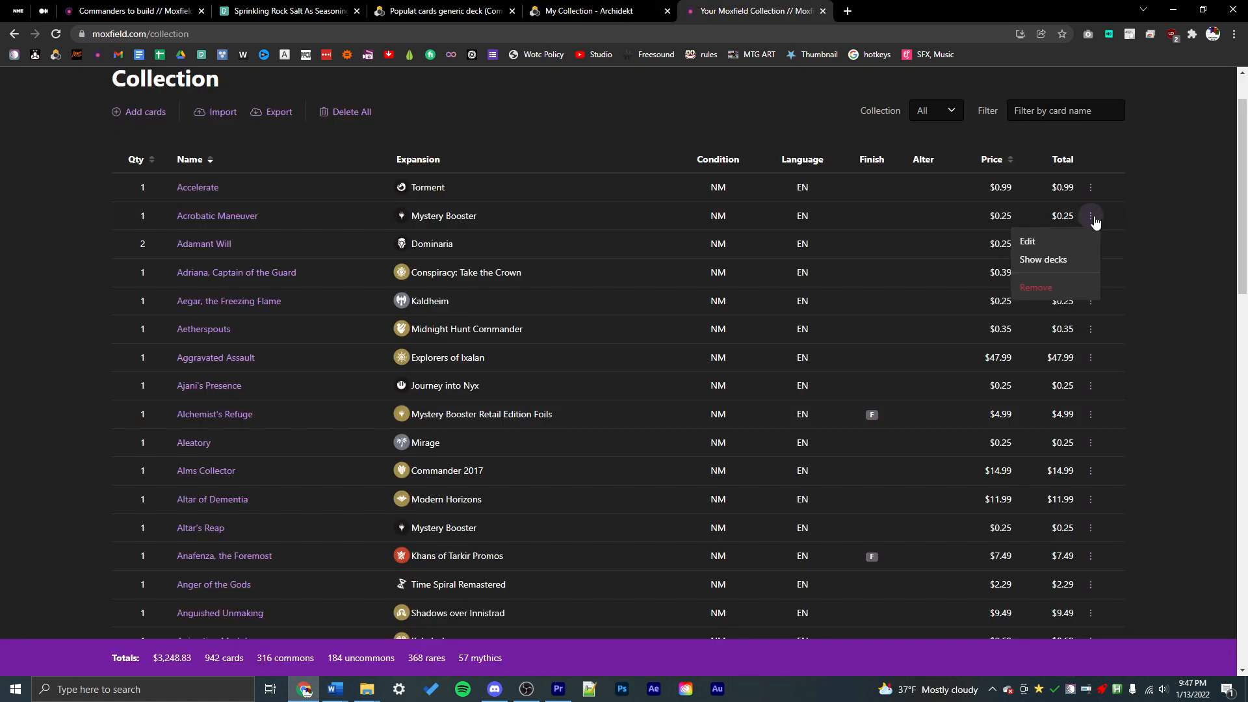
{"action": "left_click", "coordinate": [1076, 259]}
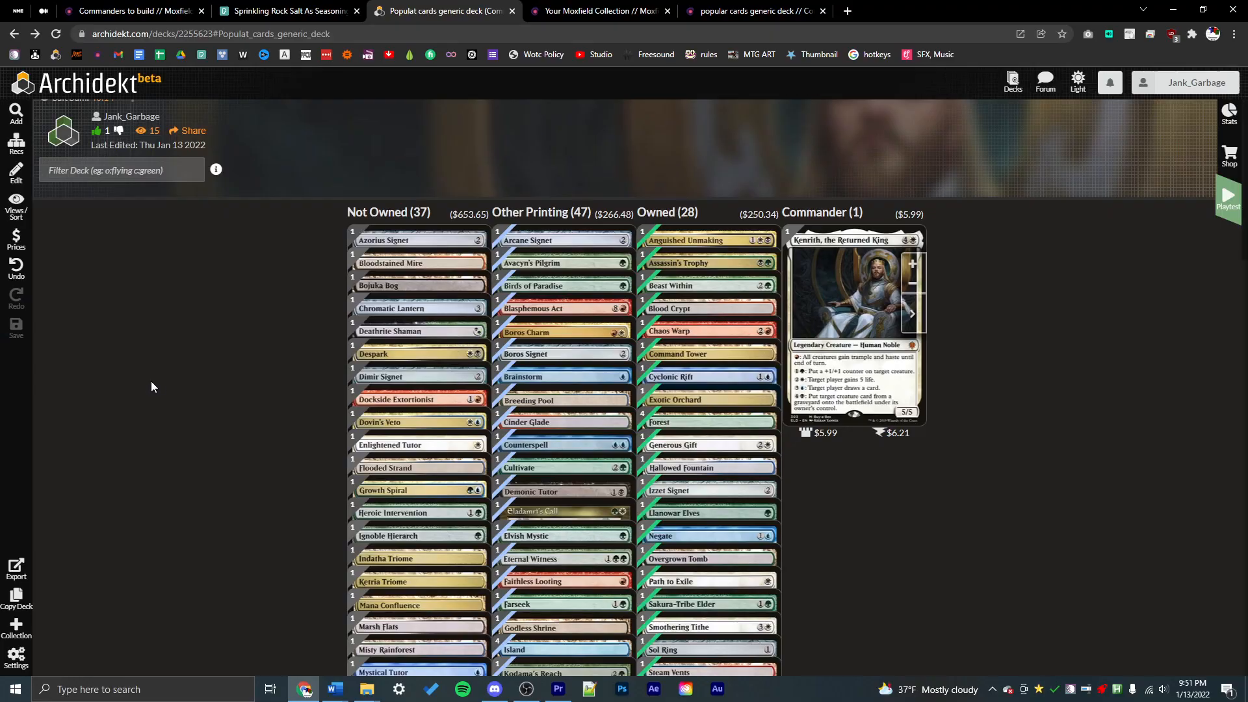
Compare the ownership markers in the Archidekt and Moxfield generic decks and open the Moxfield deck's additional options
{"action": "mouse_move", "coordinate": [500, 245]}
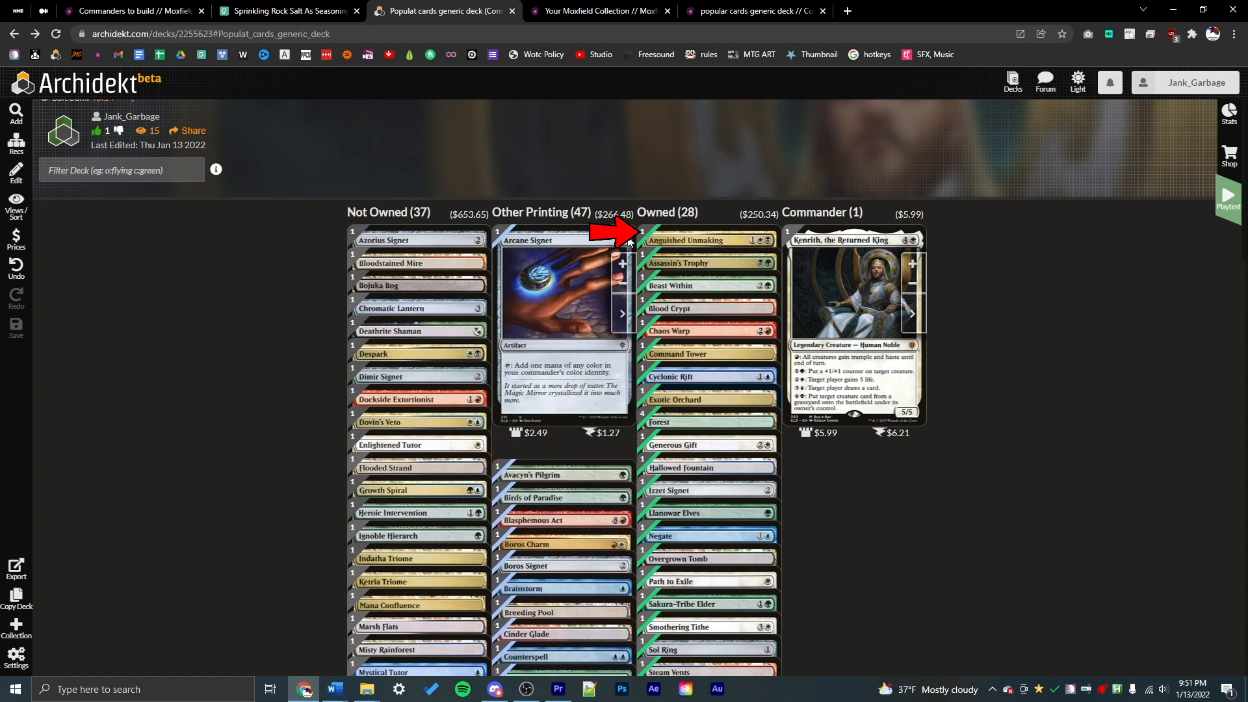
{"action": "mouse_move", "coordinate": [650, 240]}
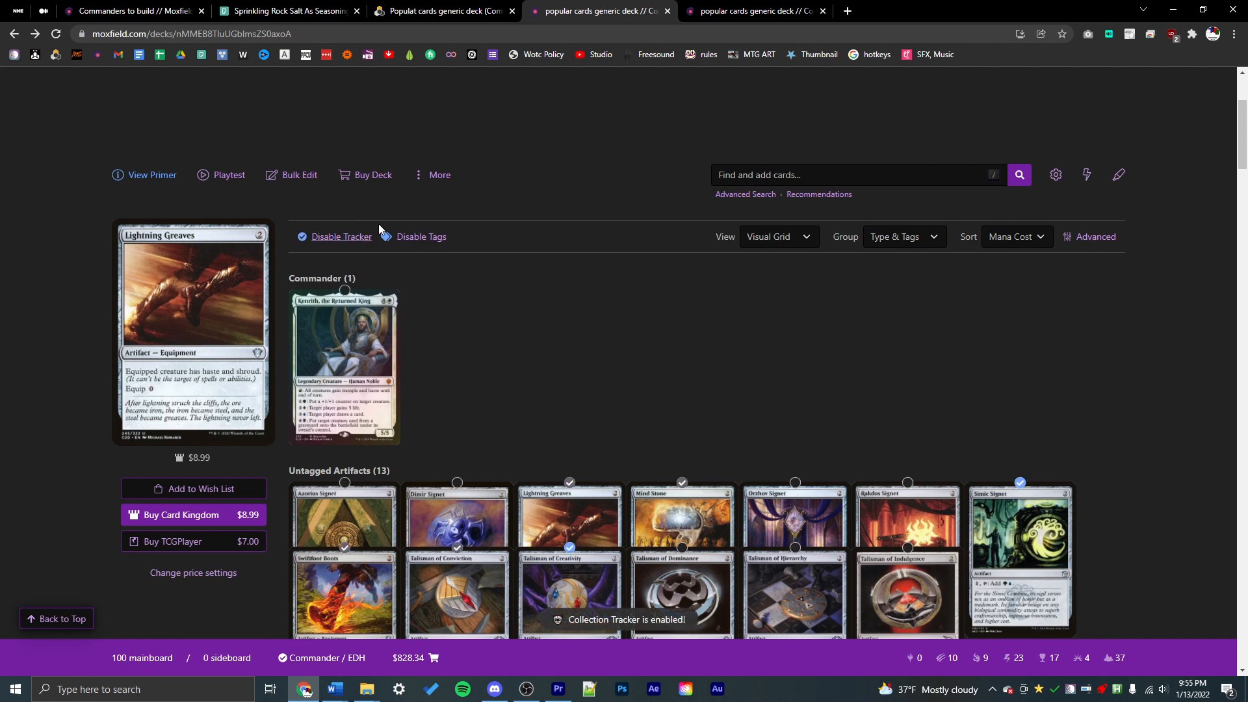
{"action": "scroll", "coordinate": [503, 275], "scroll_direction": "down", "scroll_amount": 2}
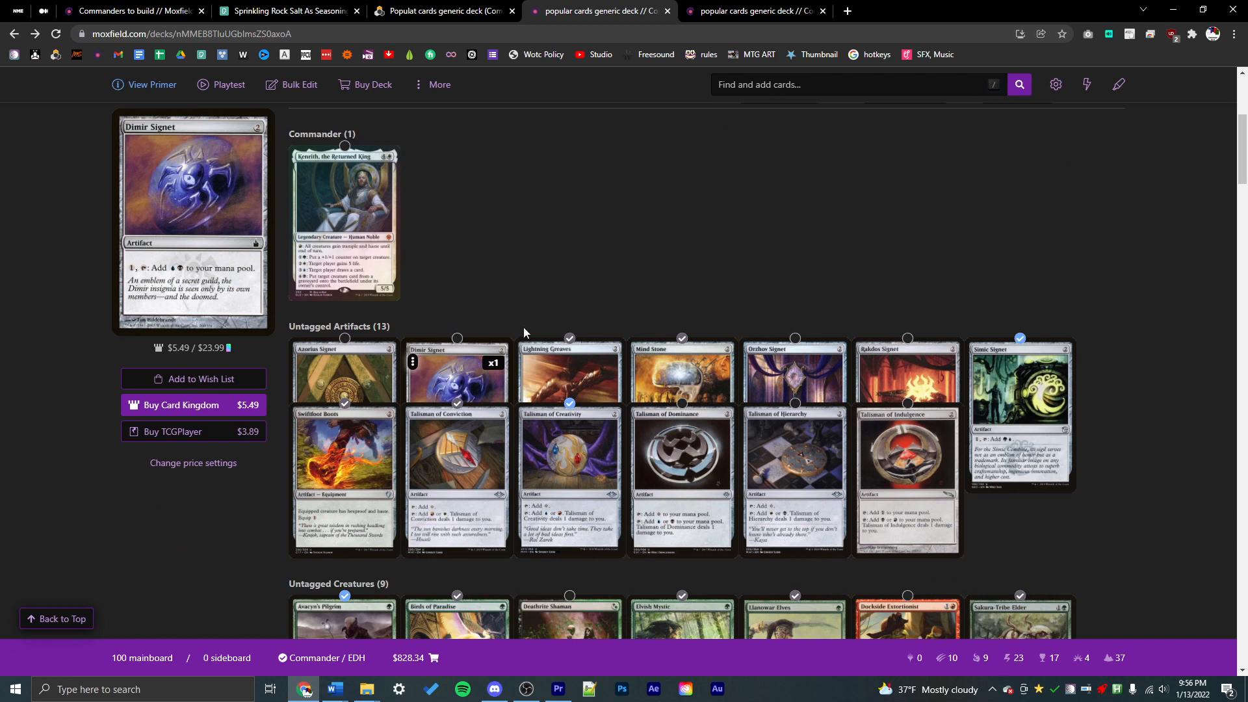
{"action": "mouse_move", "coordinate": [570, 339]}
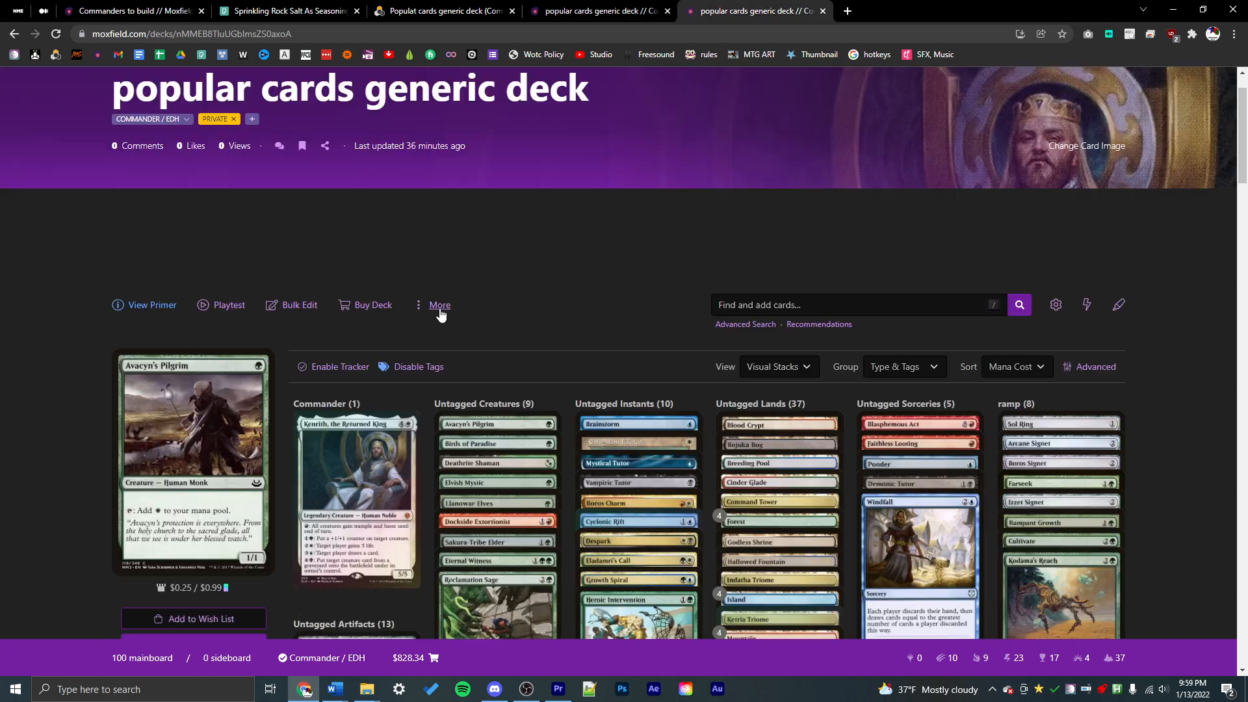
{"action": "left_click", "coordinate": [439, 305]}
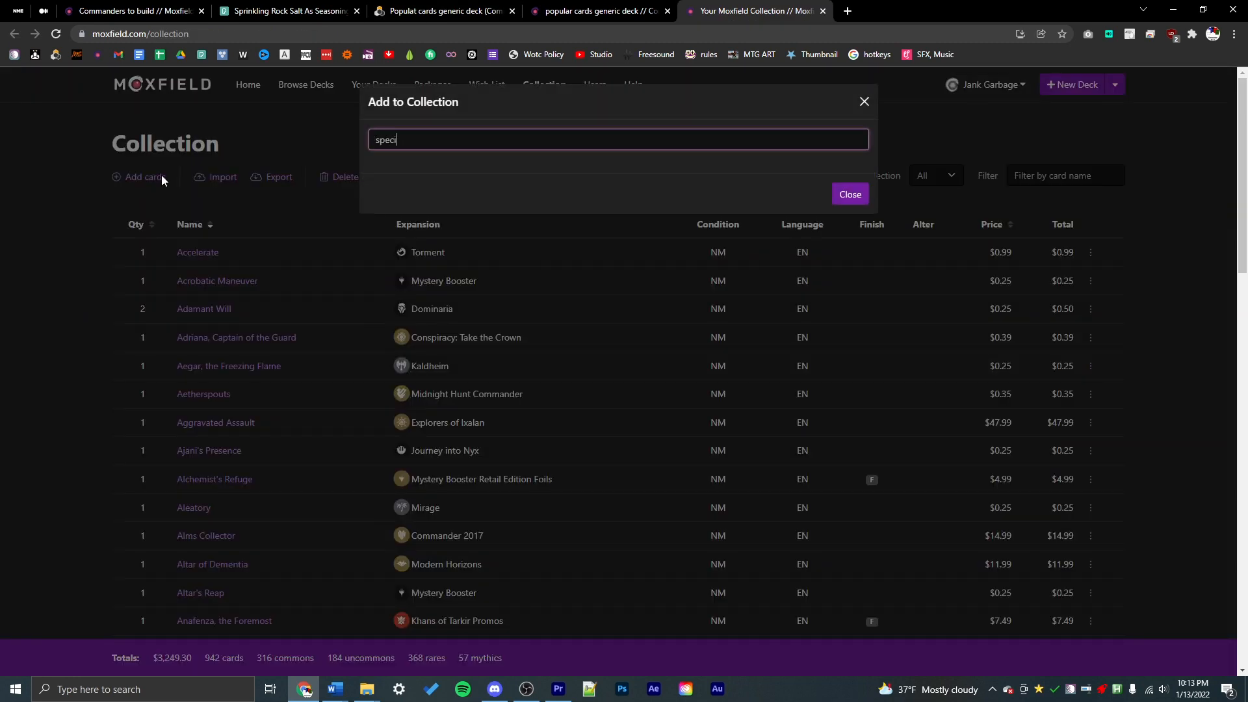
Enter "specific card" in Moxfield's Add to Collection search and filter the Archidekt collection for Sol Ring
{"action": "type", "text": "fic card"}
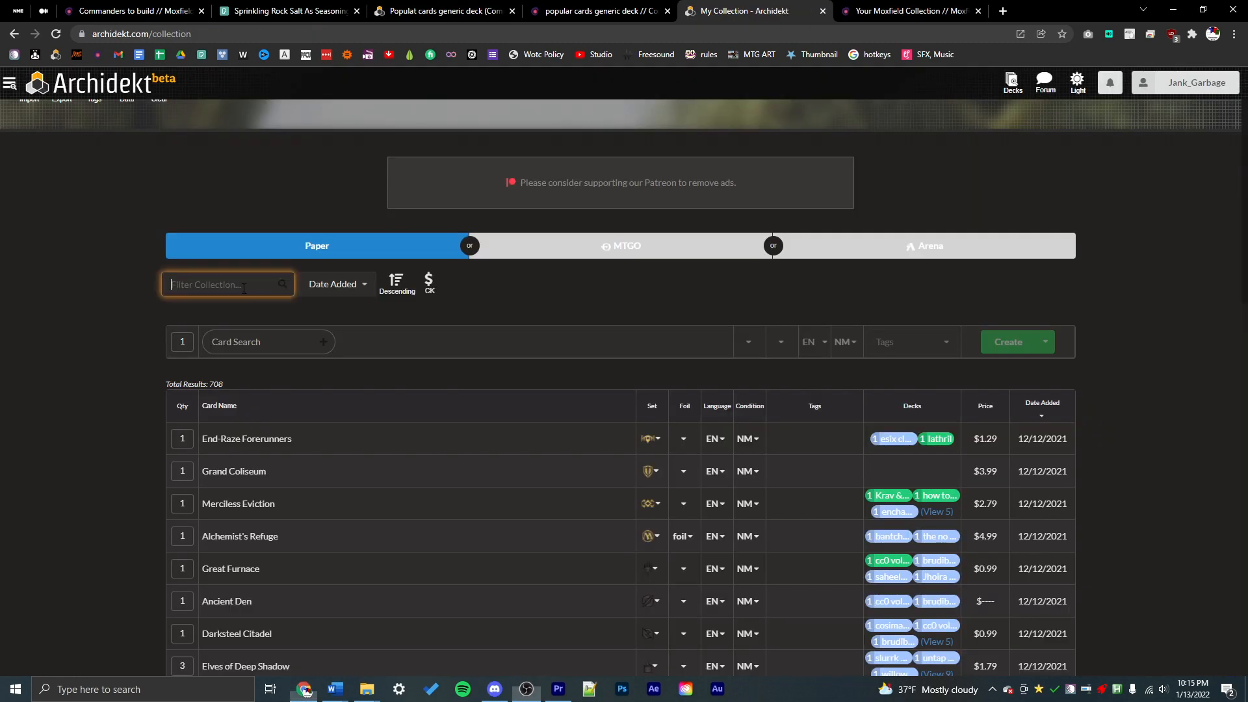
{"action": "type", "text": "sol ring"}
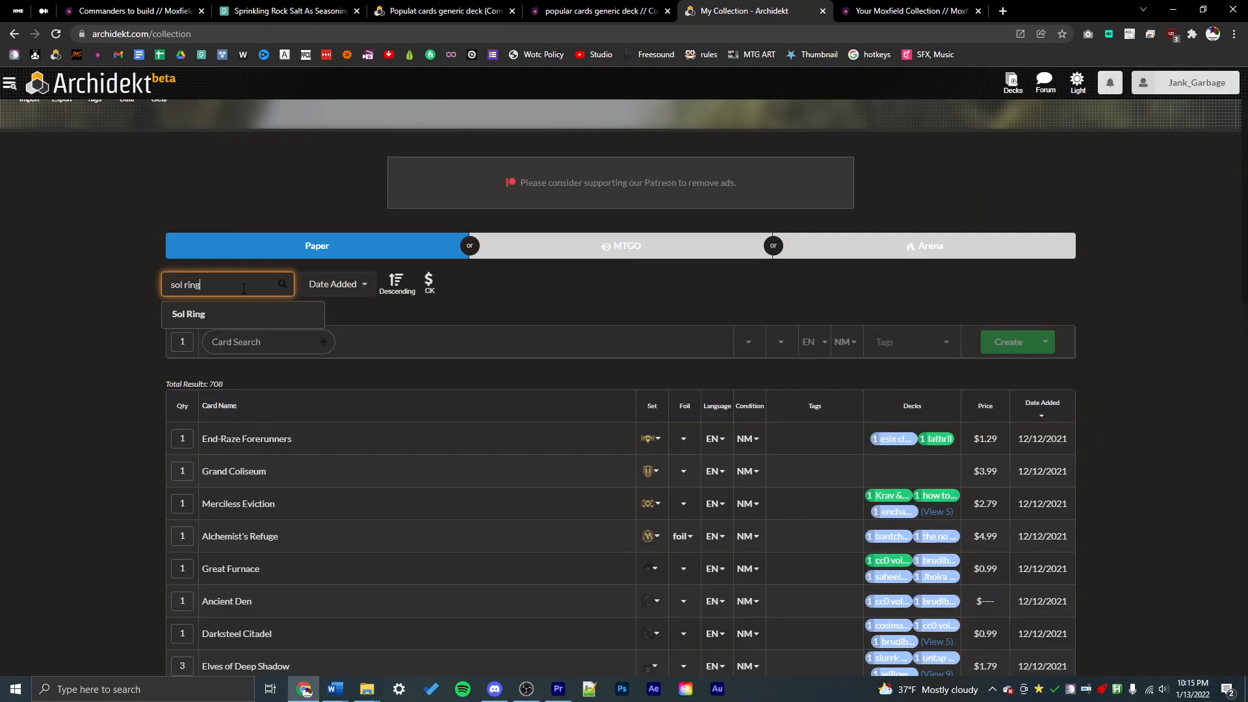
{"action": "left_click", "coordinate": [207, 305]}
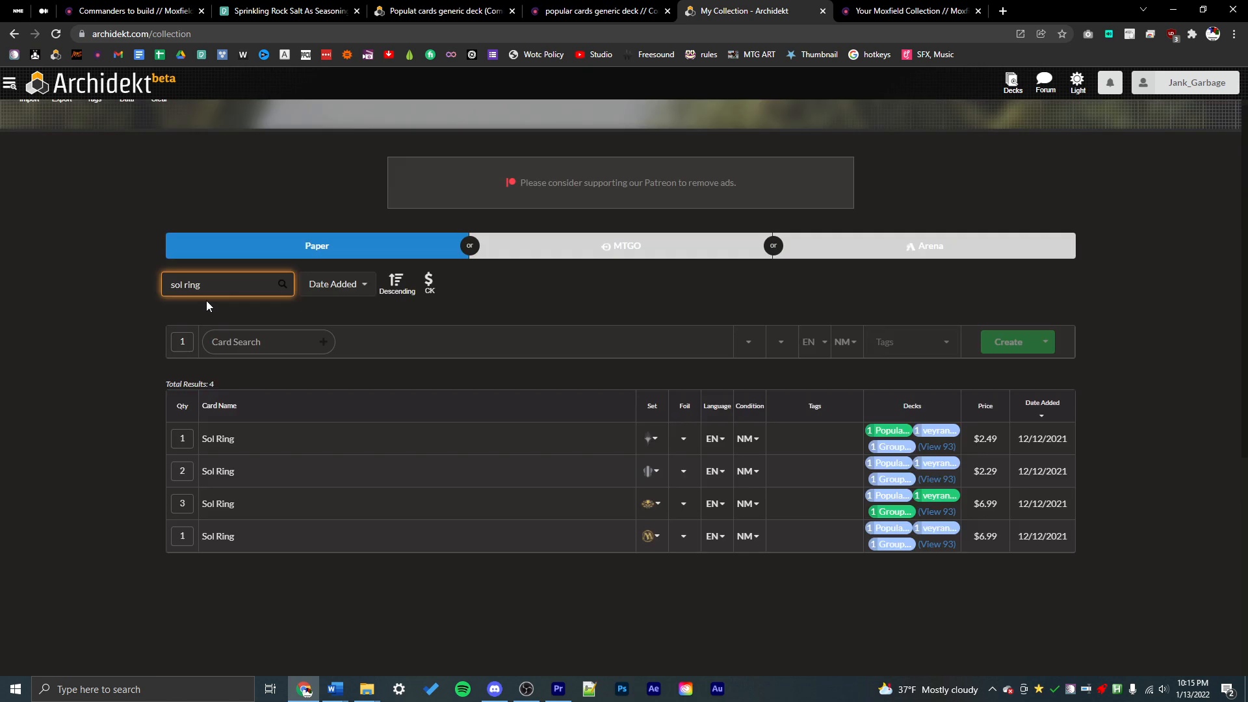
Add a Sol Ring to the Moxfield popular cards generic deck and search for "signet" from its card finder
{"action": "key", "text": "ctrl+Tab"}
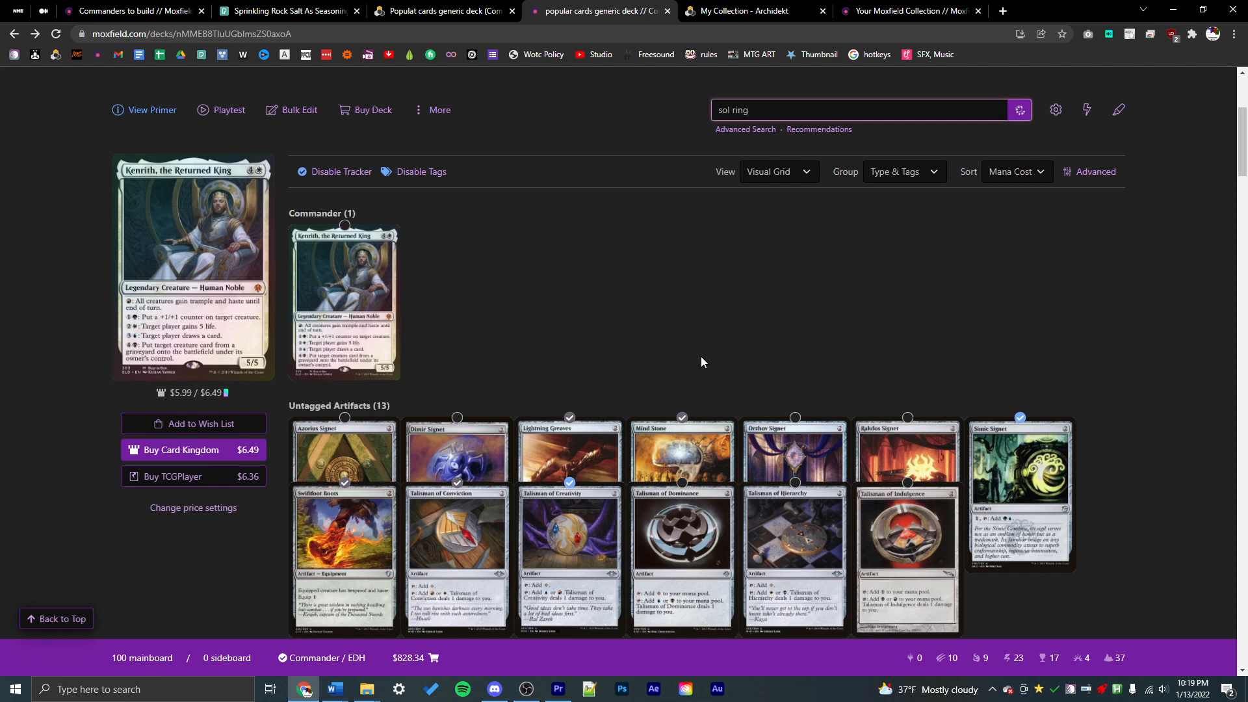
{"action": "left_click", "coordinate": [789, 156]}
{"action": "type", "text": "signet"}
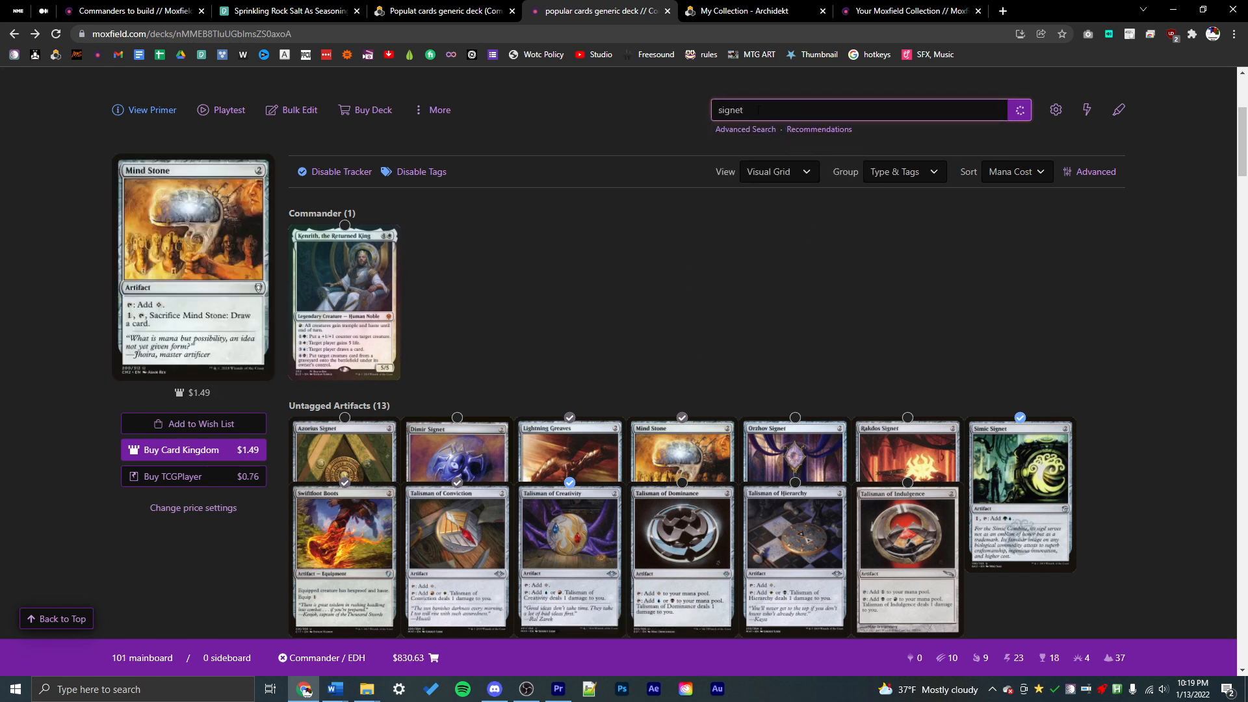
{"action": "key", "text": "Return"}
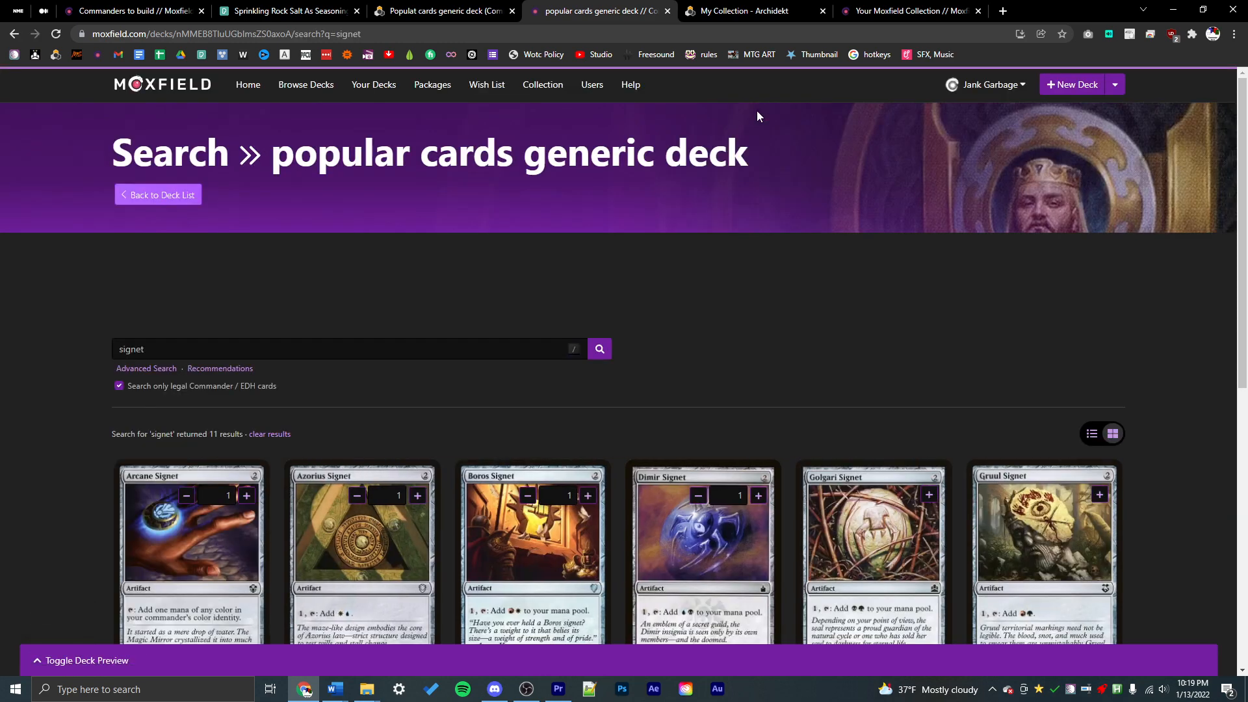
Look through the signet cards, enter "selesnya sig" as a card search, and open the Moxfield deck's Advanced Search
{"action": "scroll", "coordinate": [786, 211], "scroll_direction": "down", "scroll_amount": 2}
{"action": "type", "text": "selesnya sig"}
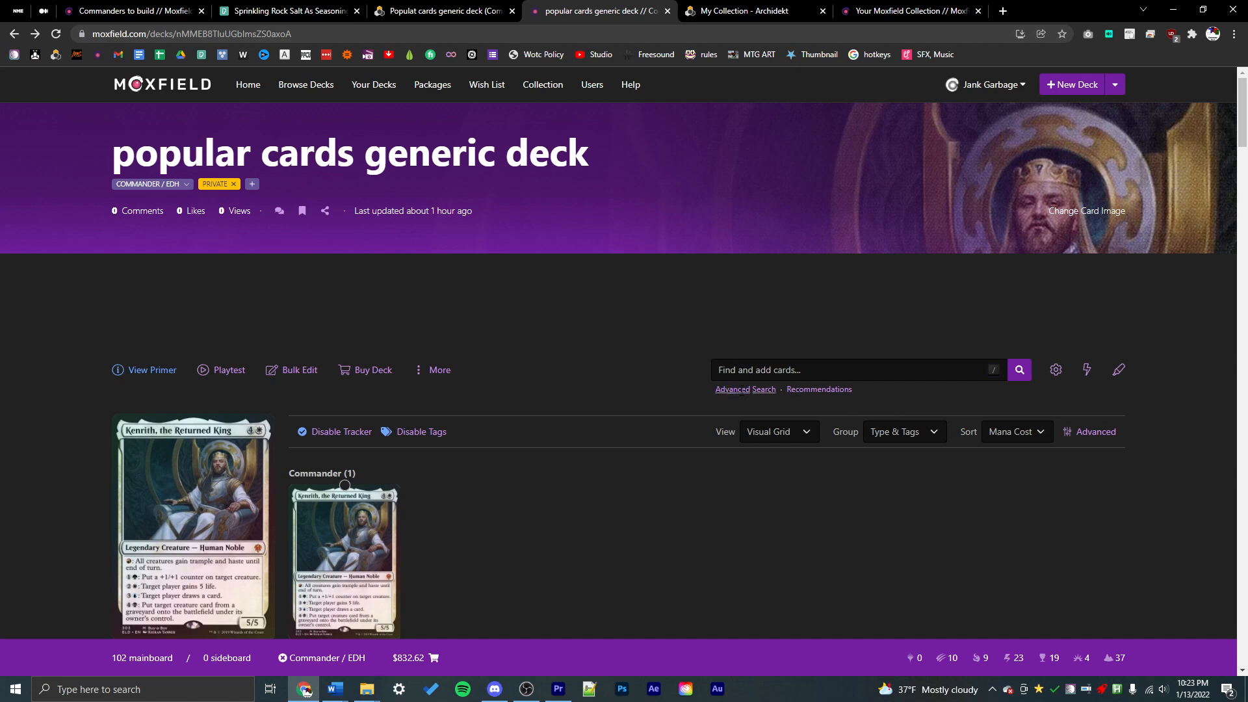
{"action": "left_click", "coordinate": [742, 389]}
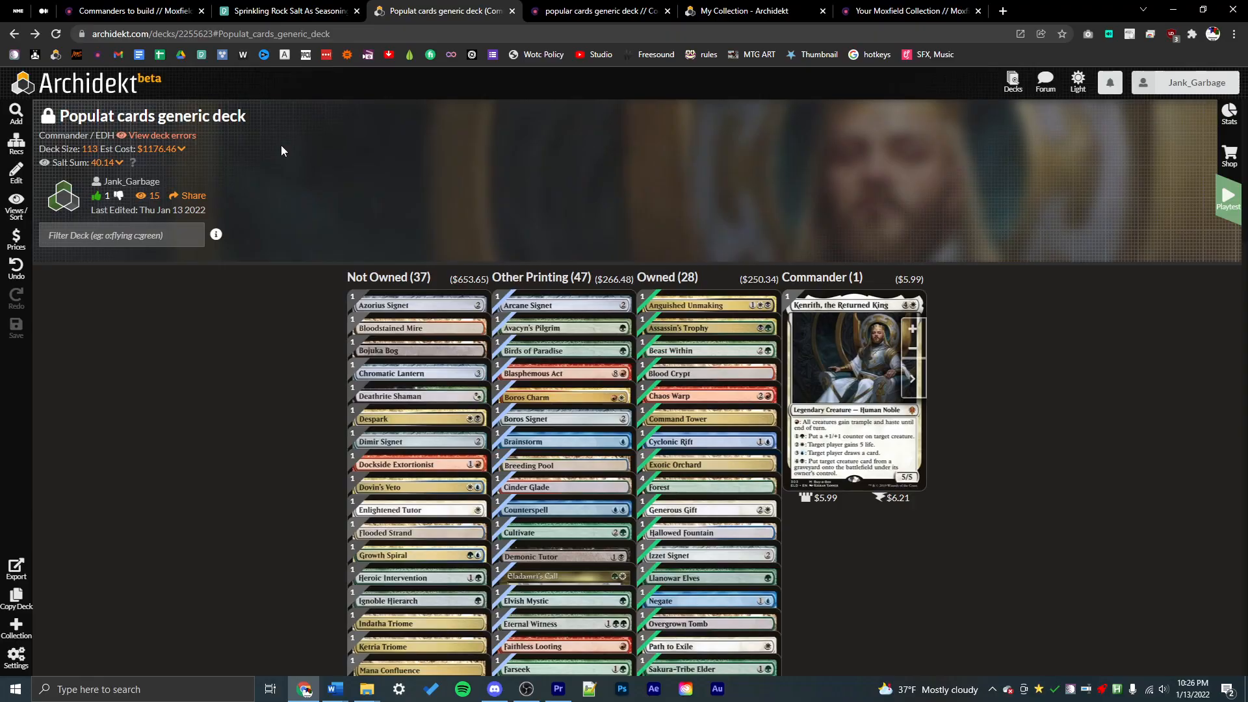
Open the Archidekt deck's card search and expand its Advanced and Super Advanced filters
{"action": "left_click", "coordinate": [21, 118]}
{"action": "key", "text": "Escape"}
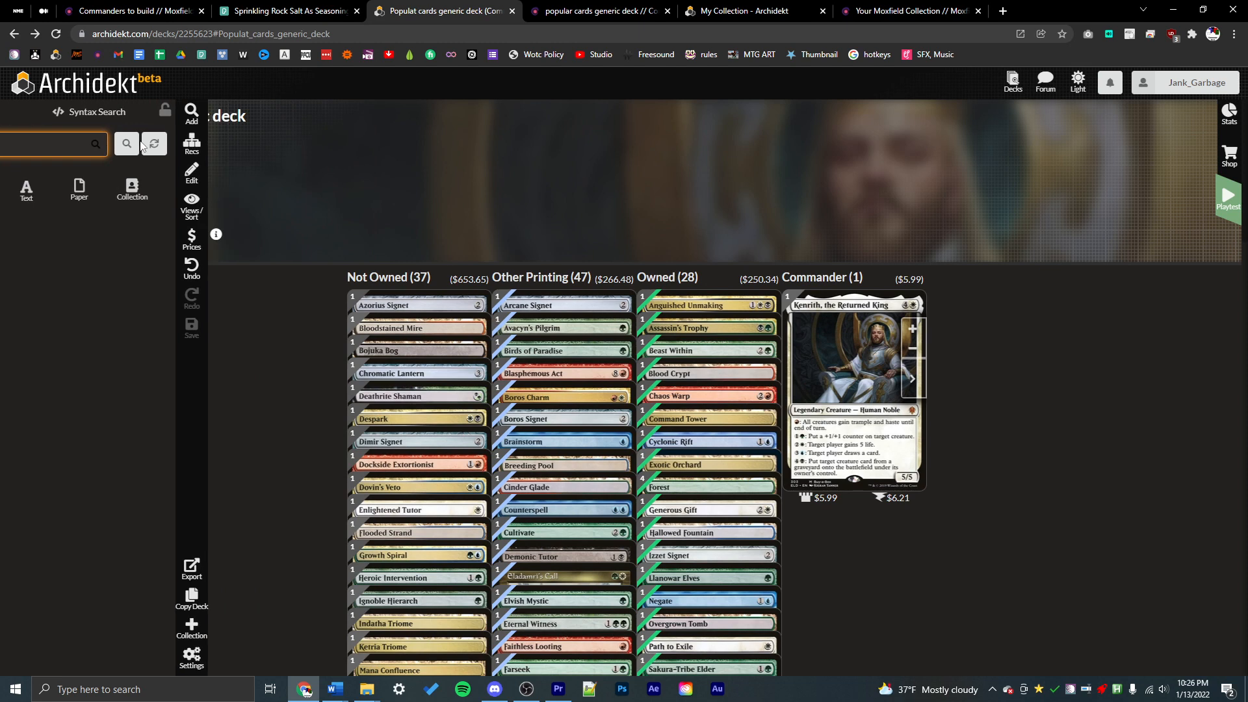
{"action": "left_click", "coordinate": [14, 115]}
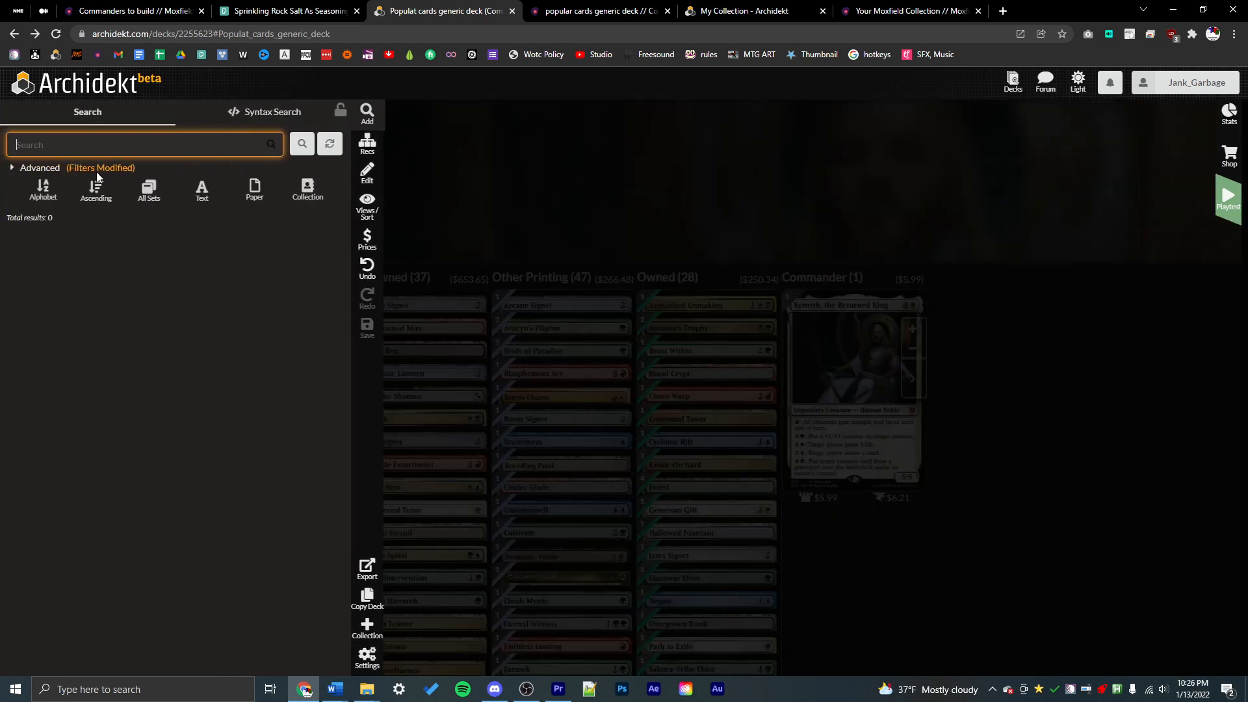
{"action": "left_click", "coordinate": [53, 168]}
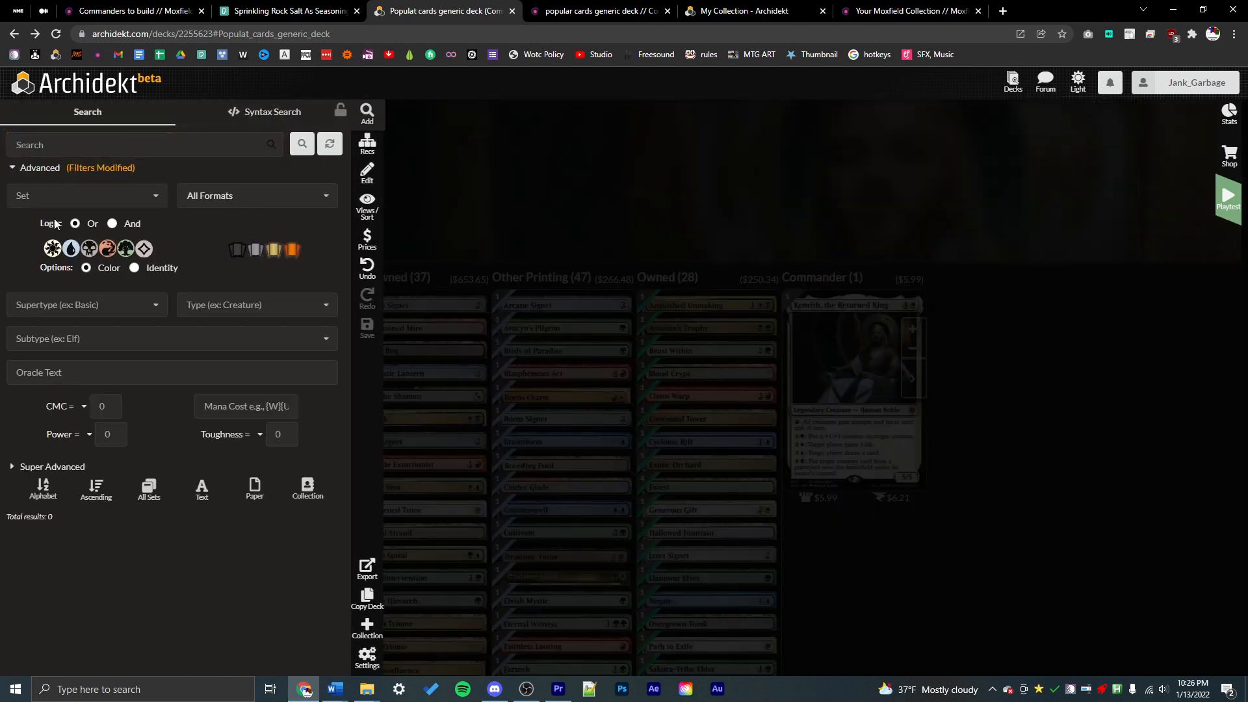
{"action": "left_click", "coordinate": [57, 468]}
{"action": "left_click", "coordinate": [43, 148]}
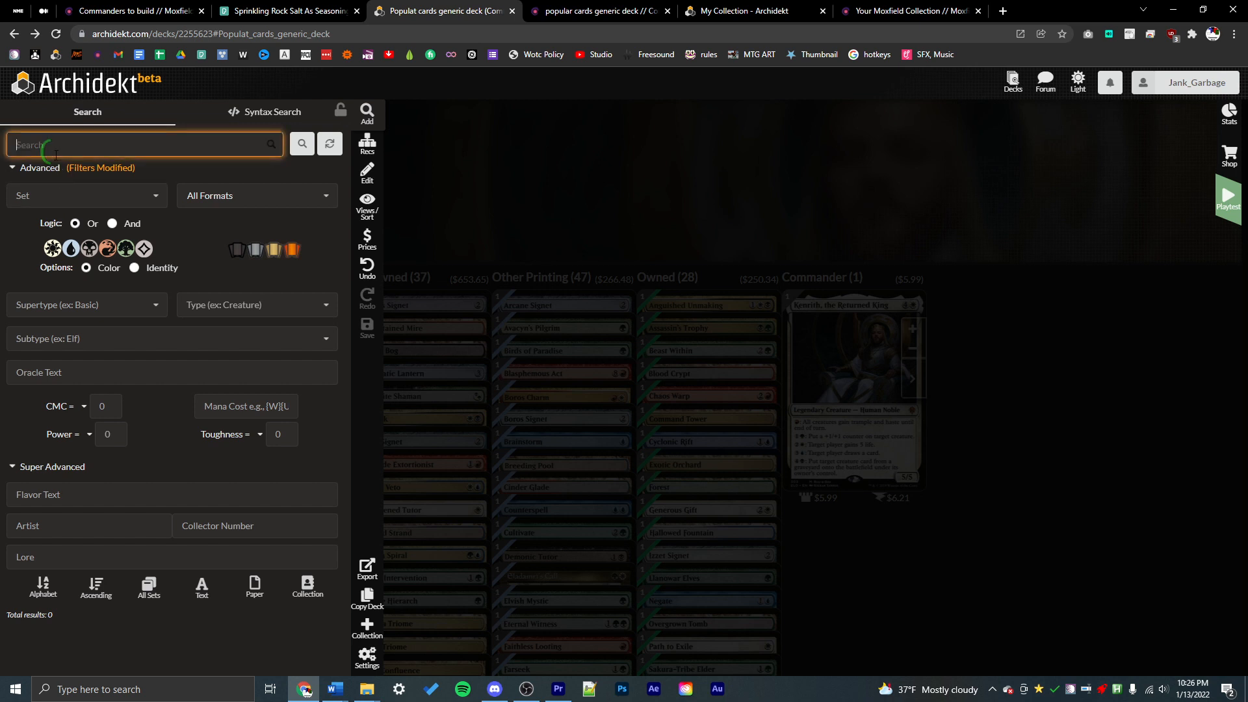
Run an Archidekt syntax search for legal:edh cards whose oracle text contains "draw a card"
{"action": "left_click", "coordinate": [220, 113]}
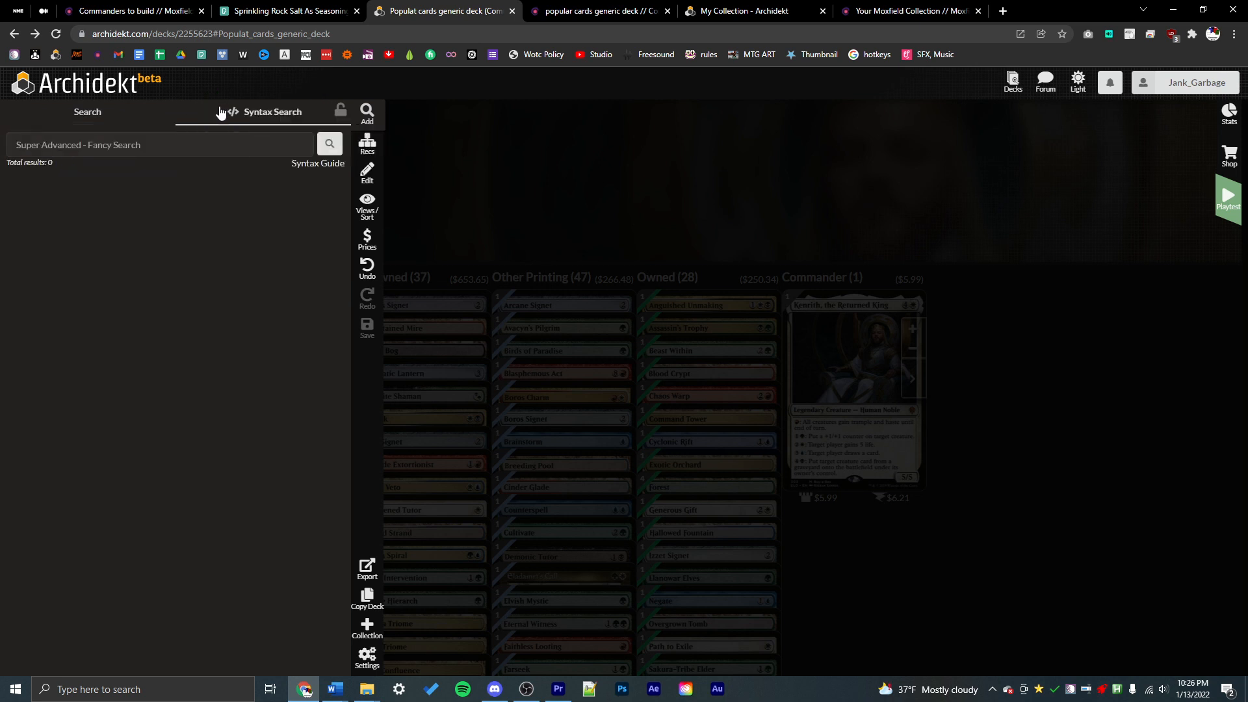
{"action": "left_click", "coordinate": [109, 138]}
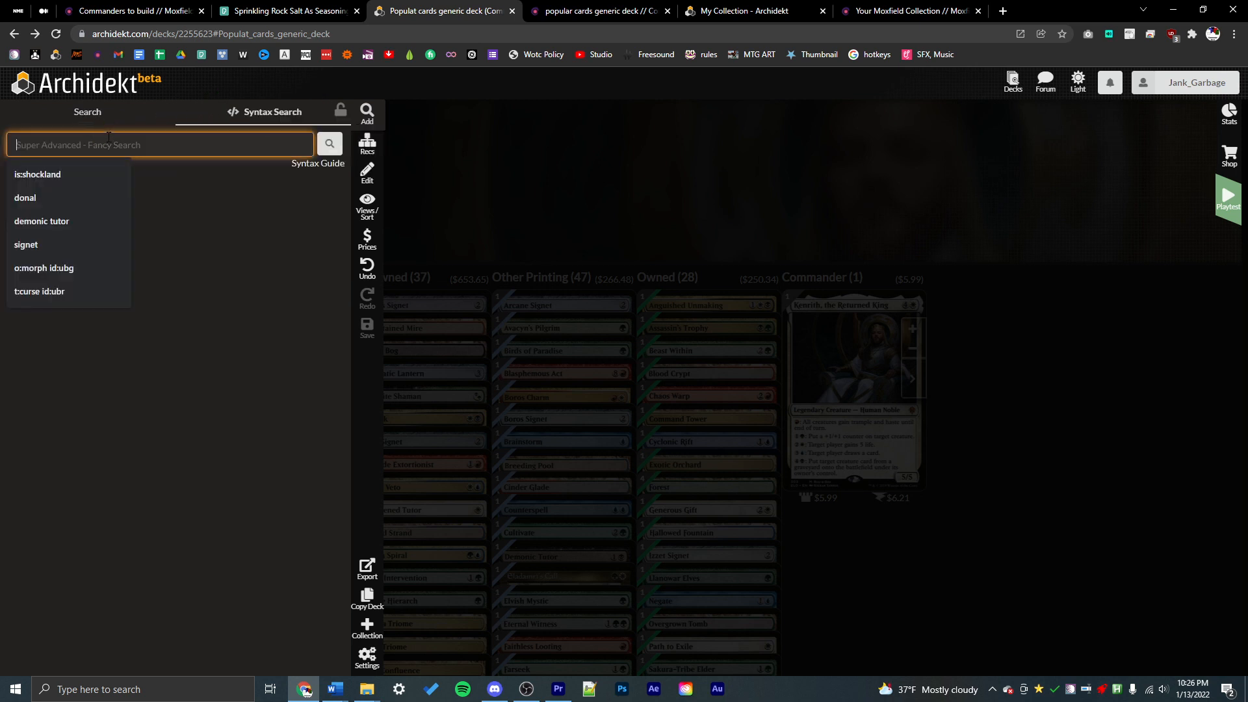
{"action": "left_click", "coordinate": [218, 222]}
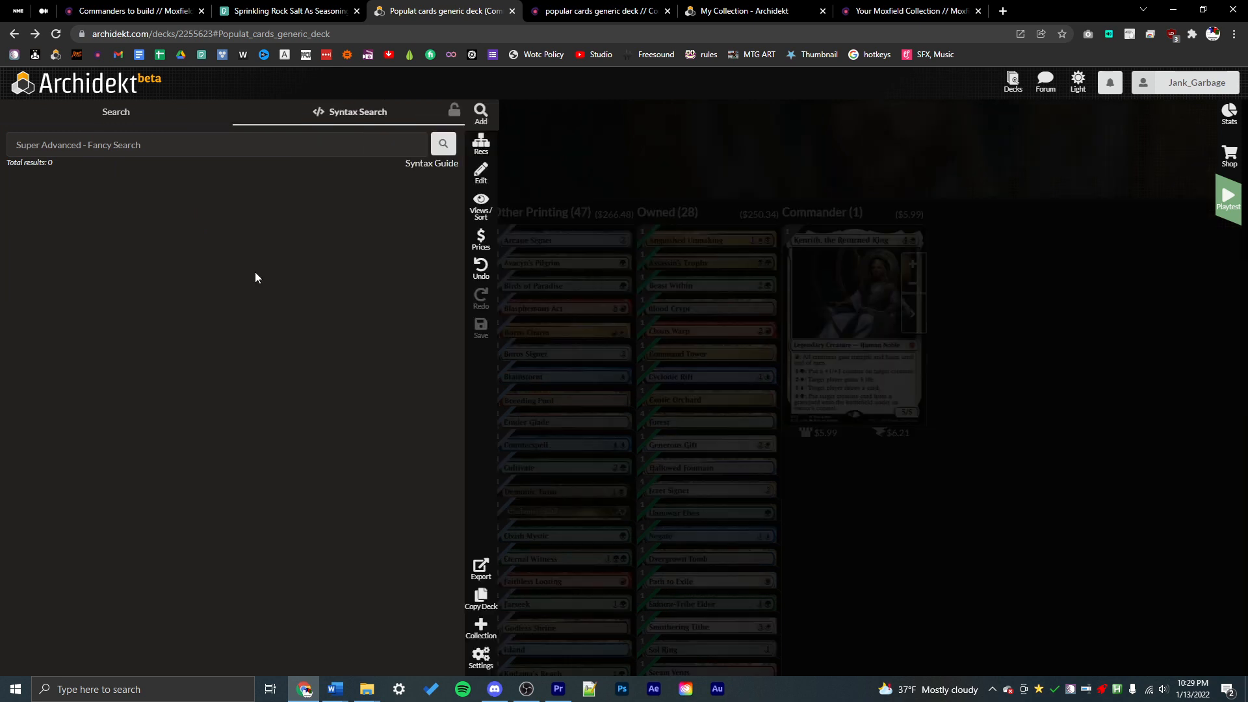
{"action": "left_click", "coordinate": [210, 139]}
{"action": "type", "text": "o:\"dr"}
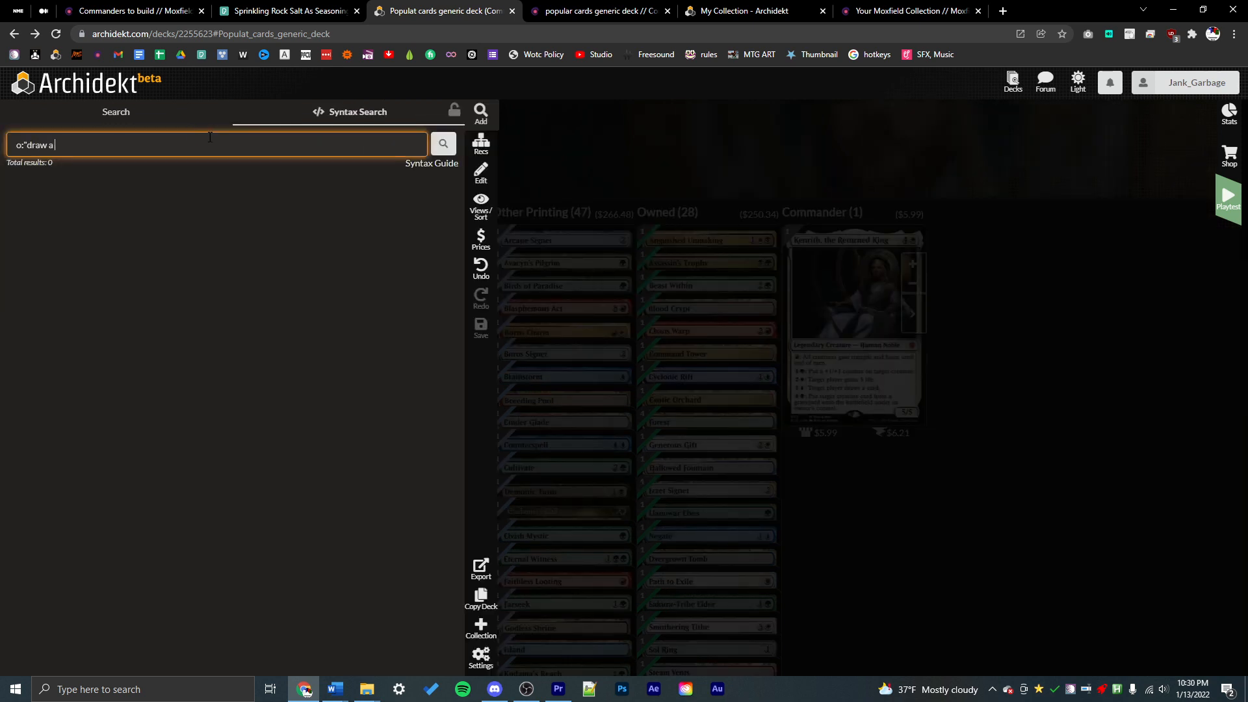
{"action": "type", "text": "aw\" o:card legal:edh"}
{"action": "key", "text": "Return"}
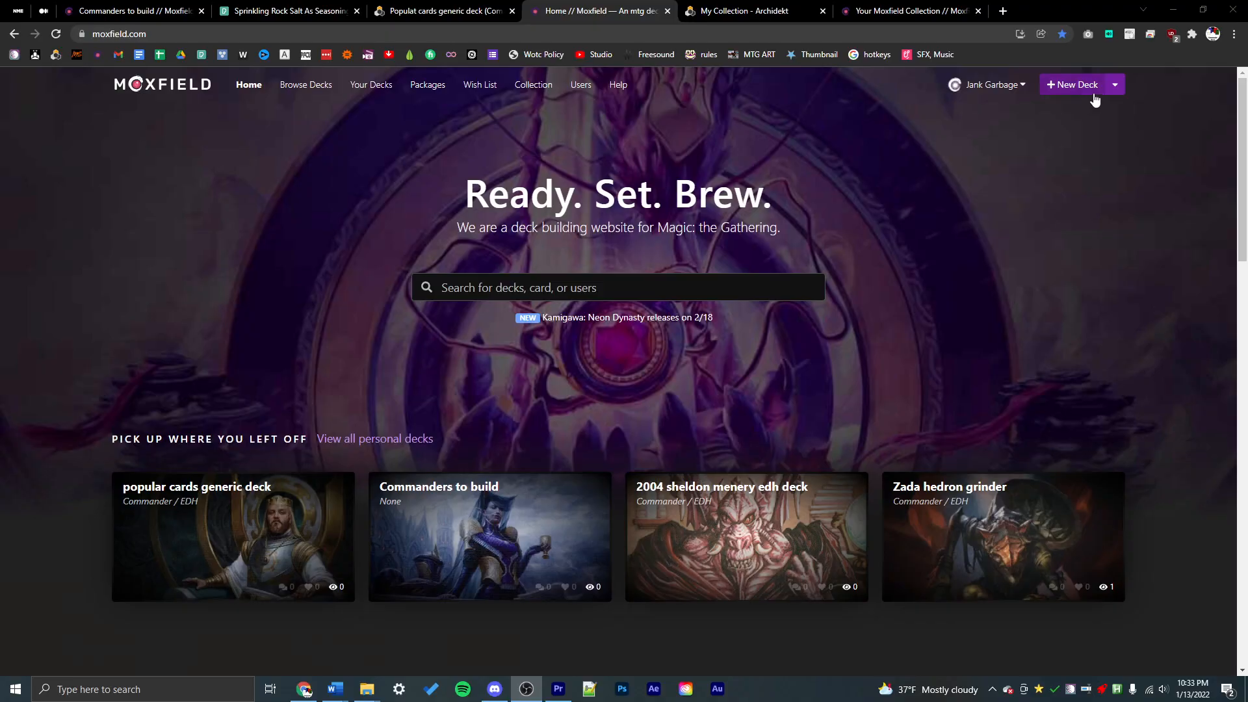
Open Moxfield's new deck form with Unlisted visibility, and view the popular cards generic deck's Advanced display options
{"action": "left_click", "coordinate": [1074, 85]}
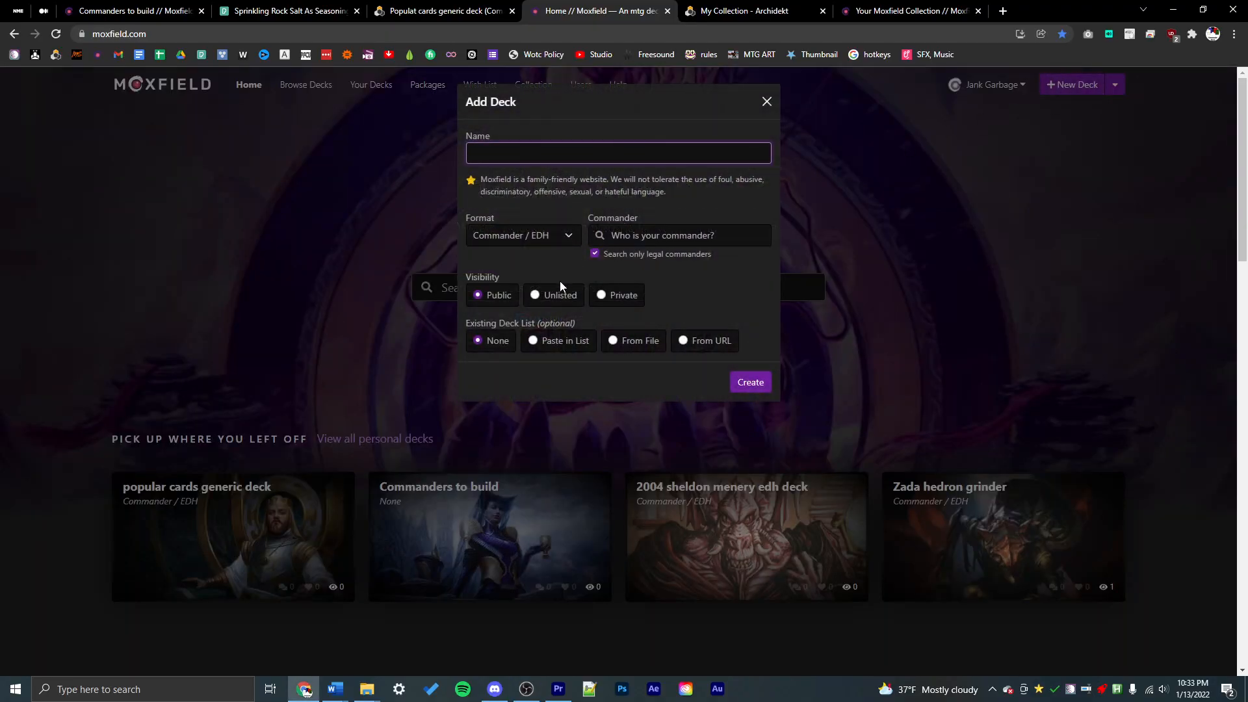
{"action": "left_click_drag", "start_coordinate": [557, 297], "coordinate": [555, 295]}
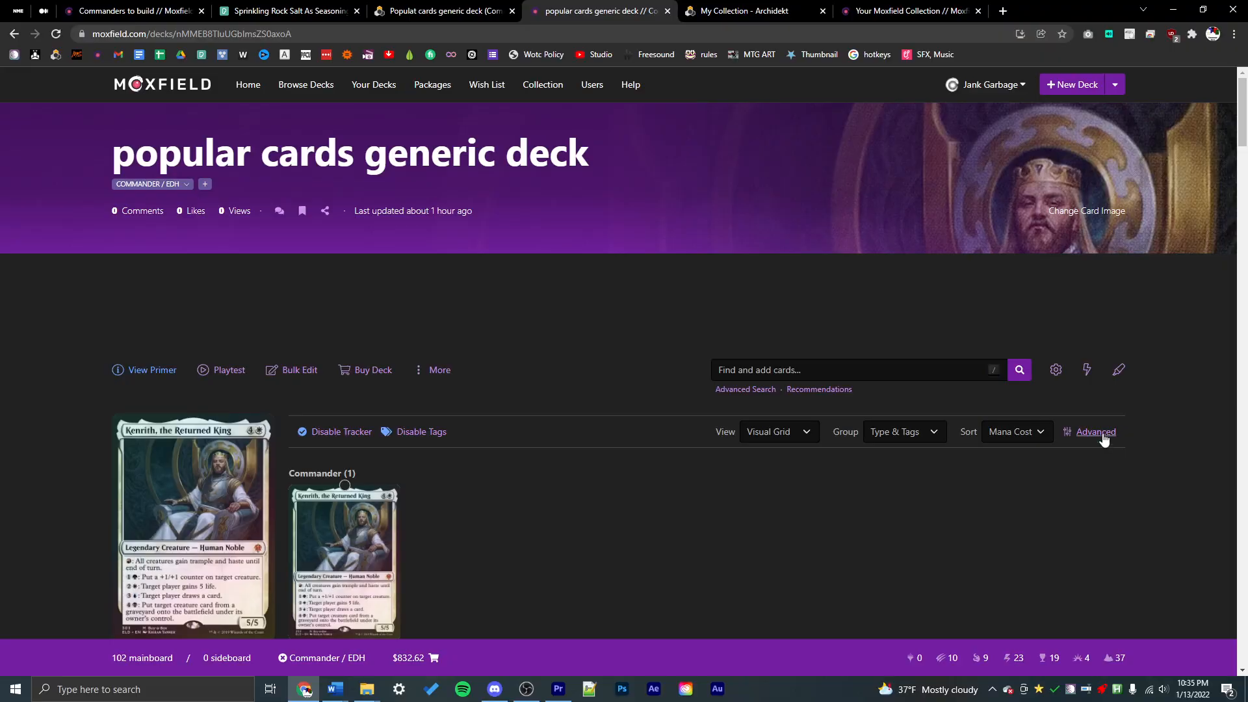
{"action": "left_click", "coordinate": [1098, 434]}
{"action": "key", "text": "Escape"}
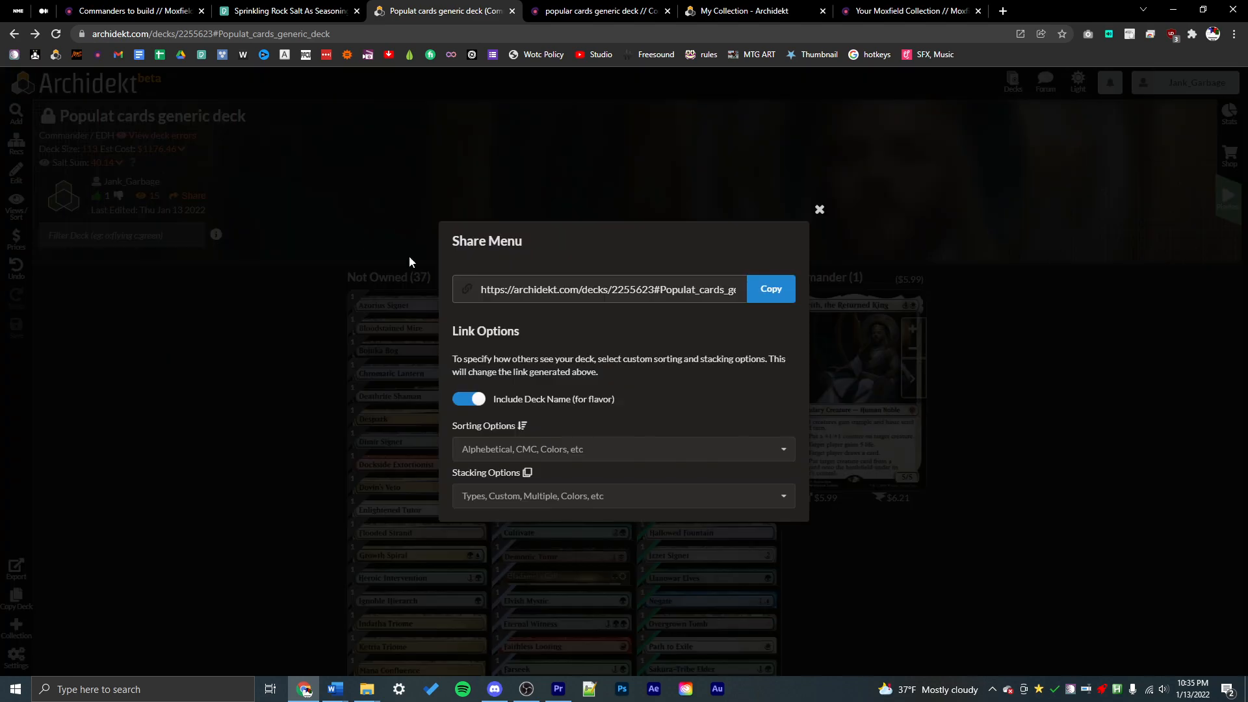
View the sorting and stacking options for the Archidekt deck's share link
{"action": "left_click", "coordinate": [572, 448]}
{"action": "left_click", "coordinate": [576, 507]}
{"action": "left_click", "coordinate": [527, 327]}
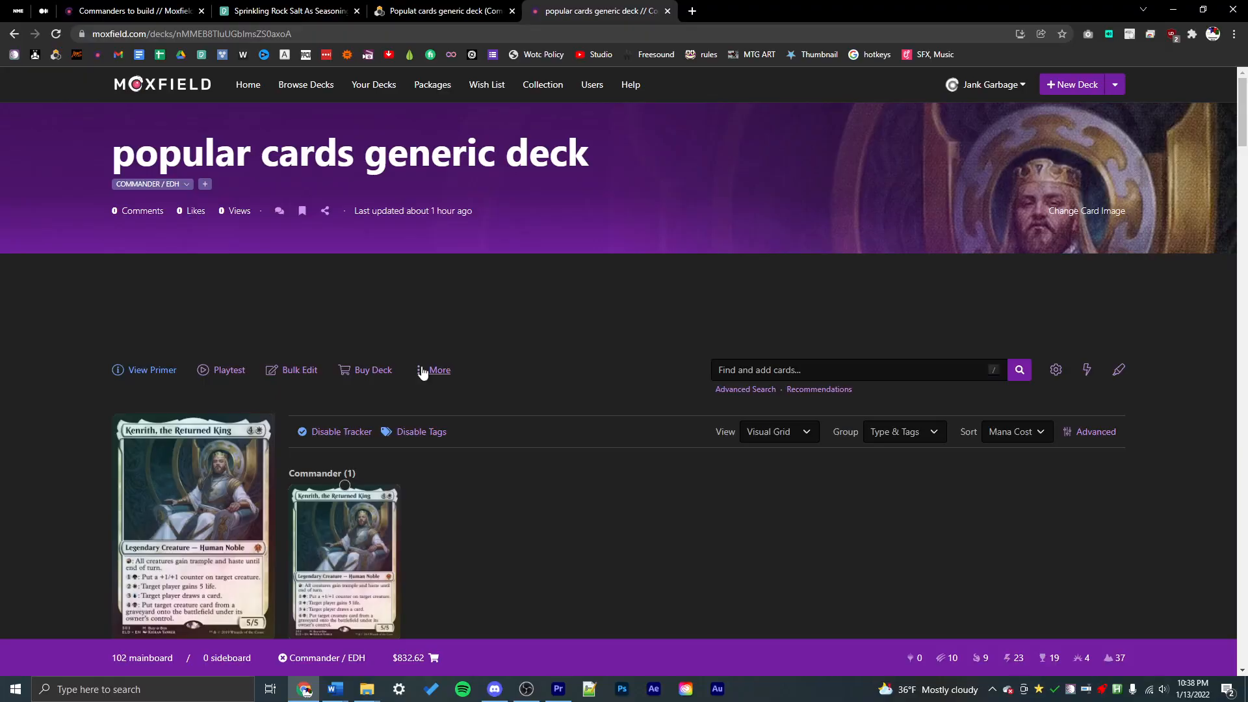
Open the printable proxies of the Moxfield popular cards generic deck and look through their print preview
{"action": "left_click", "coordinate": [422, 370]}
{"action": "left_click", "coordinate": [458, 484]}
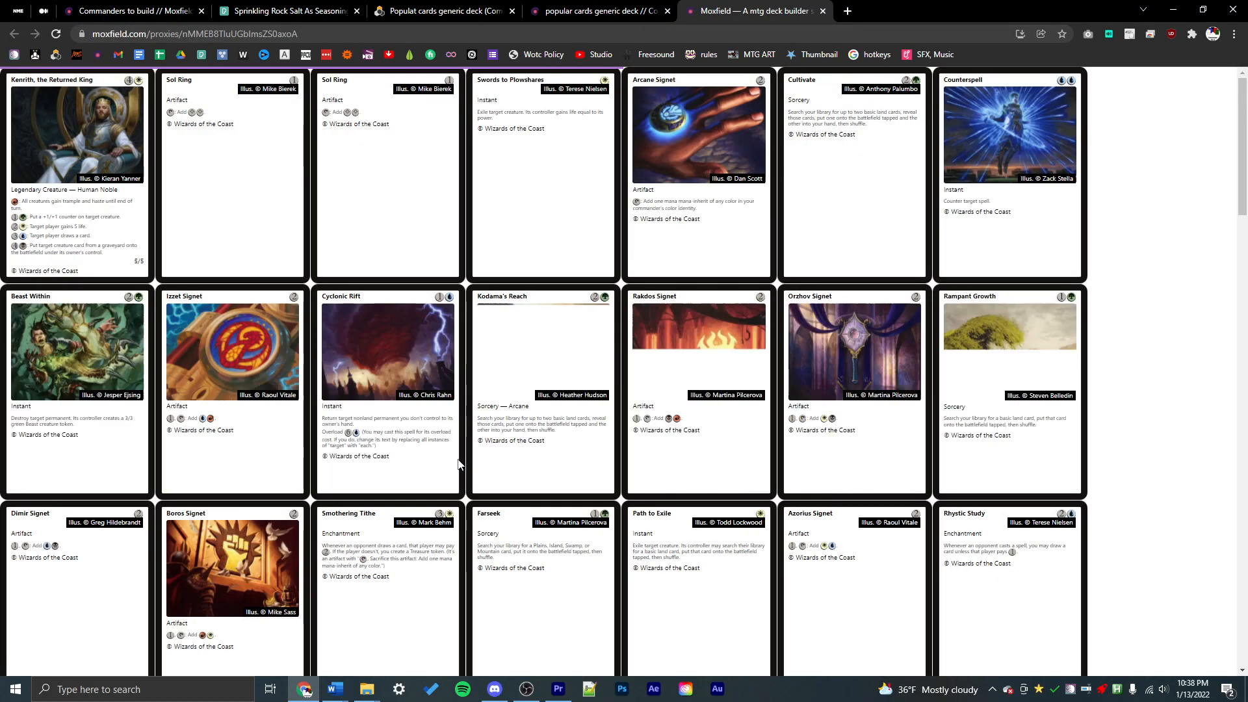
{"action": "scroll", "coordinate": [520, 319], "scroll_direction": "down", "scroll_amount": 15}
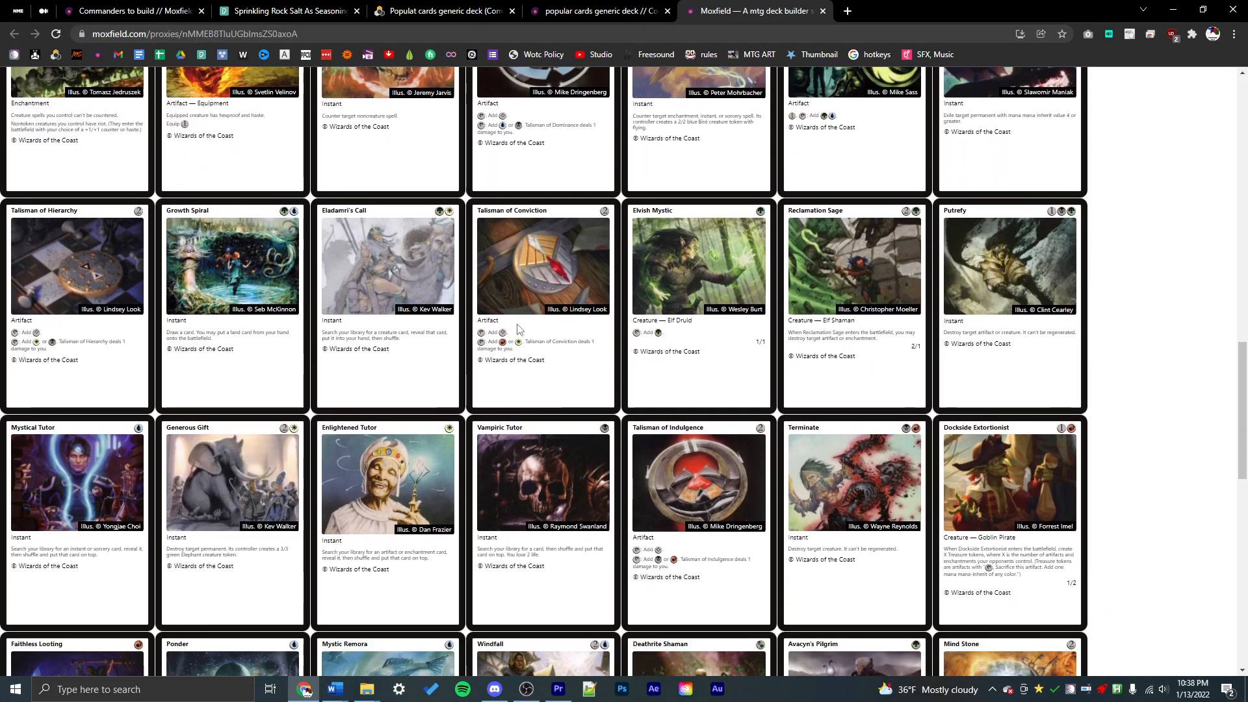
{"action": "key", "text": "ctrl+p"}
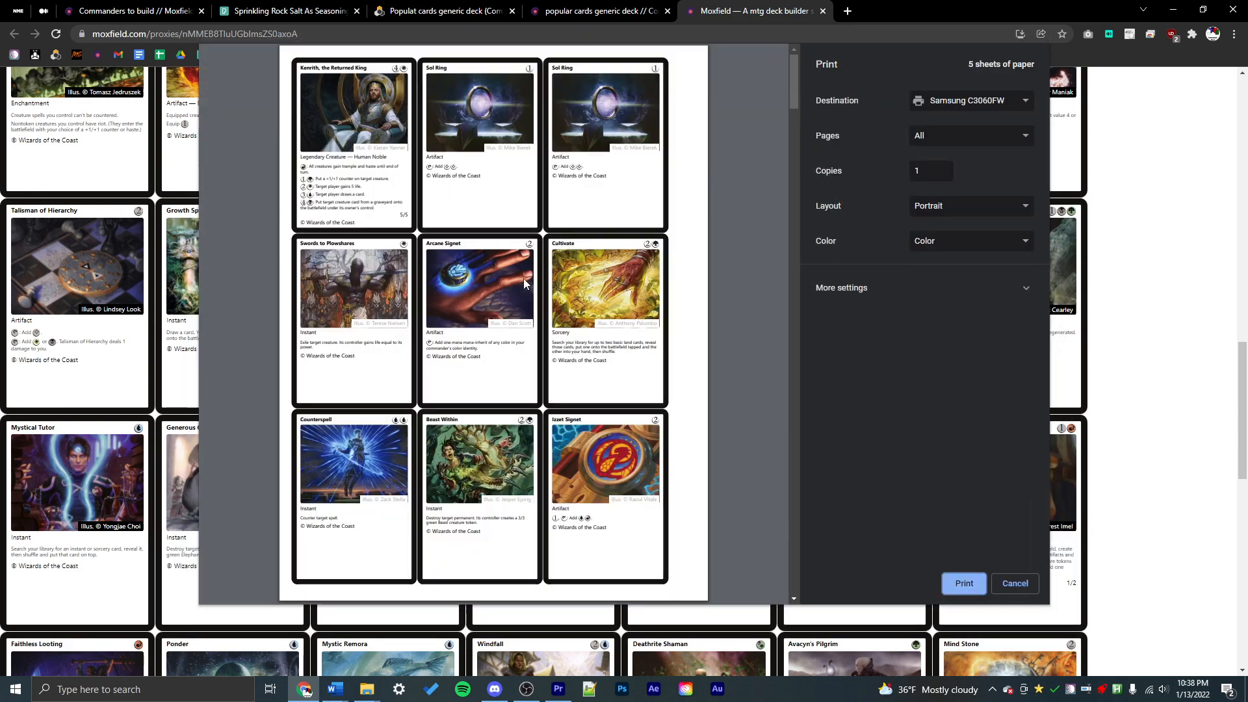
{"action": "scroll", "coordinate": [524, 282], "scroll_direction": "down", "scroll_amount": 8}
{"action": "scroll", "coordinate": [525, 304], "scroll_direction": "down", "scroll_amount": 10}
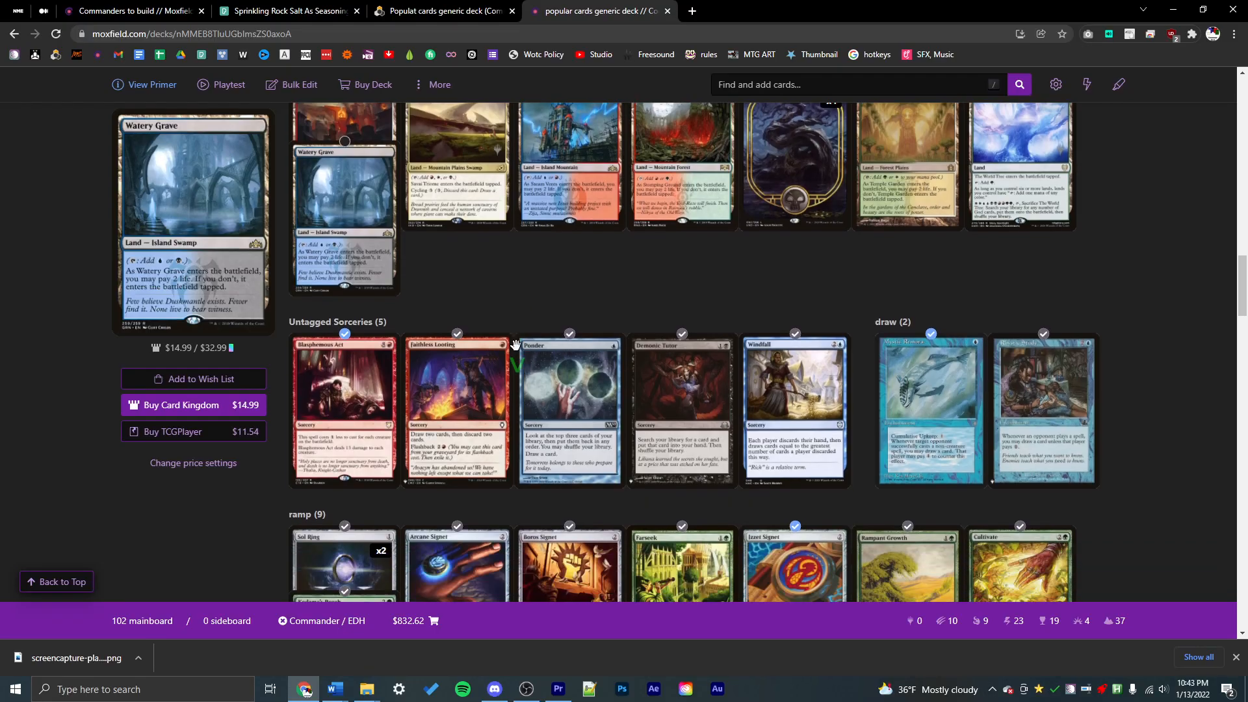
Expand the tokens list below the cards of the Moxfield popular cards generic deck and view its tokens
{"action": "scroll", "coordinate": [505, 349], "scroll_direction": "down", "scroll_amount": 10}
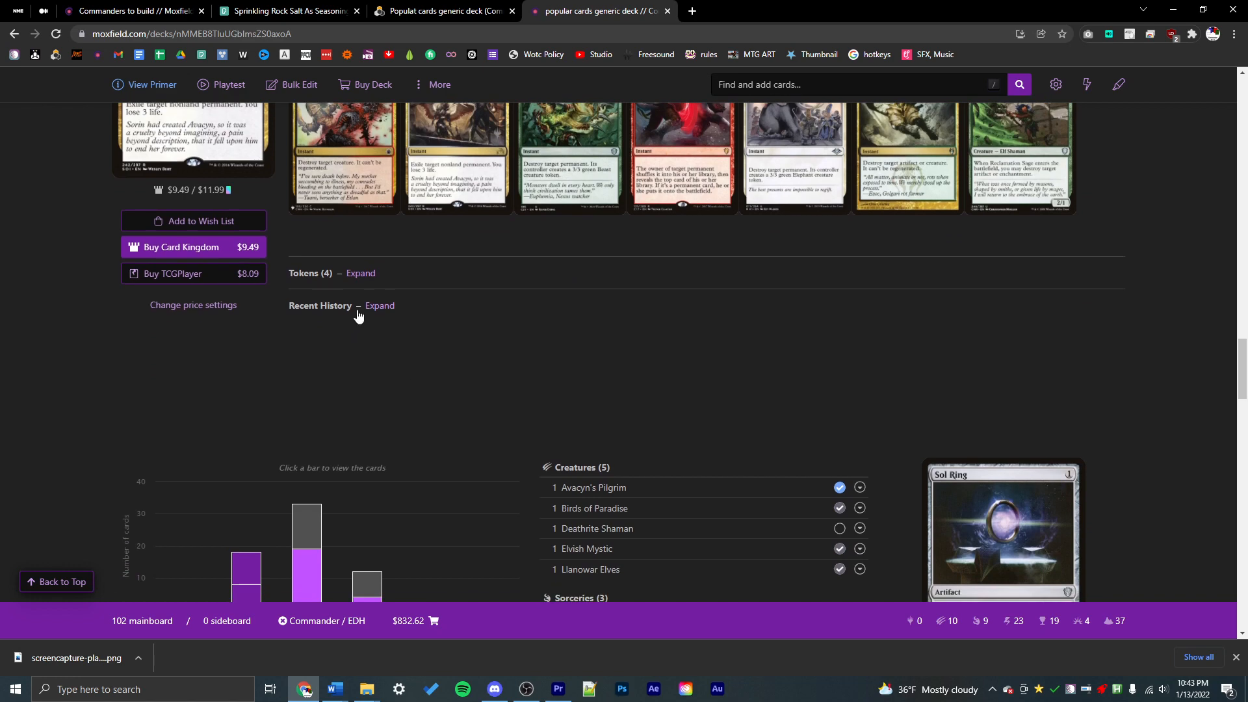
{"action": "left_click_drag", "start_coordinate": [380, 306], "coordinate": [367, 279]}
{"action": "left_click", "coordinate": [360, 273]}
{"action": "scroll", "coordinate": [369, 338], "scroll_direction": "down", "scroll_amount": 1}
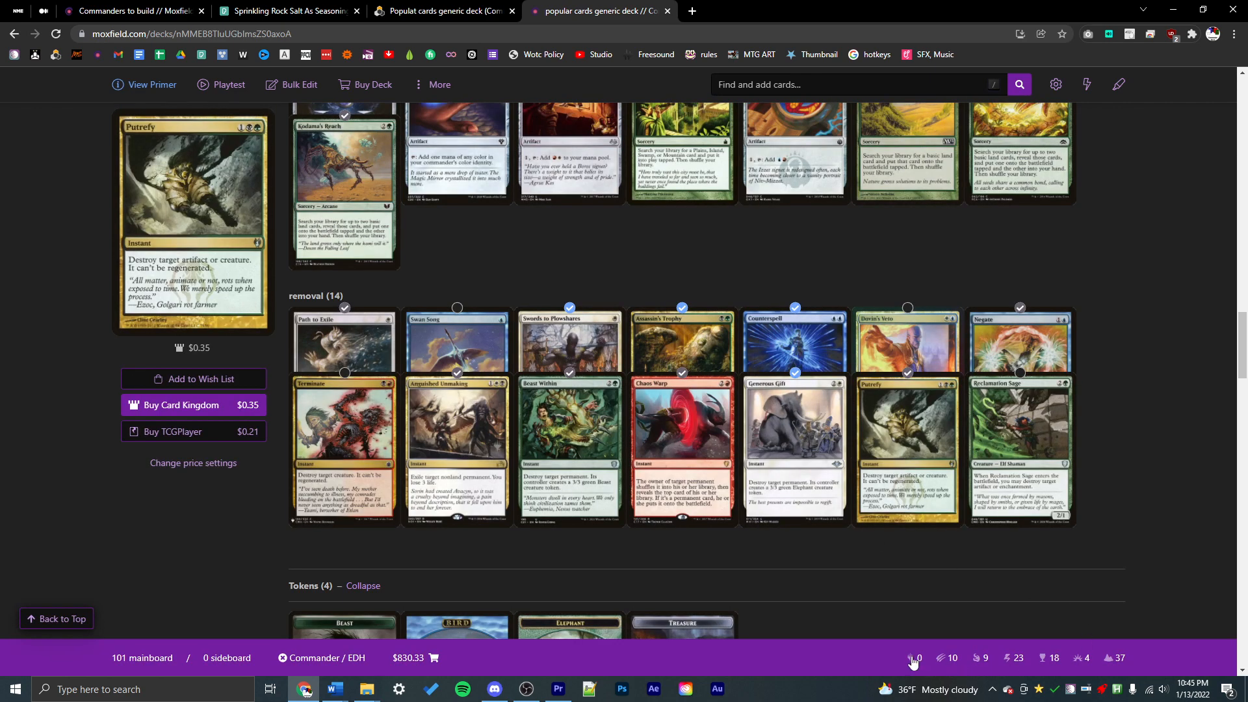
Look through the deck's mana curve statistics, and open the related decks Evolution of a King and Kenrith, the Mad King in new tabs
{"action": "mouse_move", "coordinate": [977, 661]}
{"action": "scroll", "coordinate": [650, 429], "scroll_direction": "down", "scroll_amount": 15}
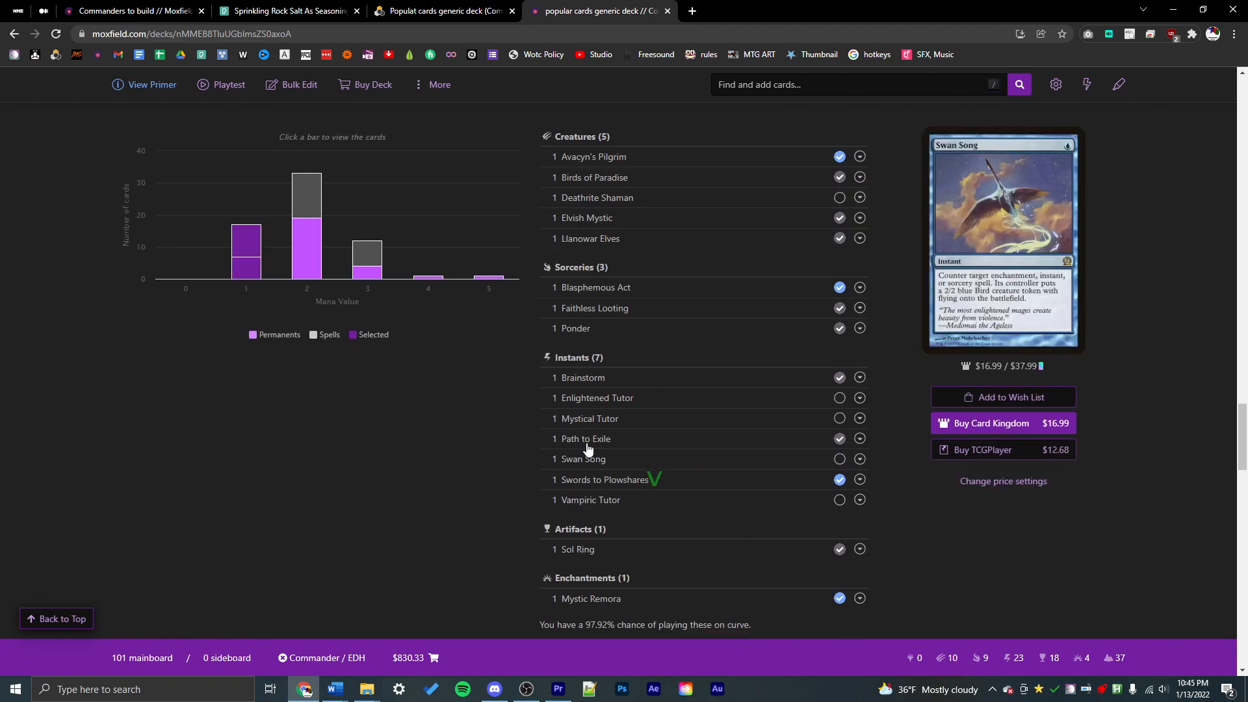
{"action": "scroll", "coordinate": [547, 440], "scroll_direction": "down", "scroll_amount": 15}
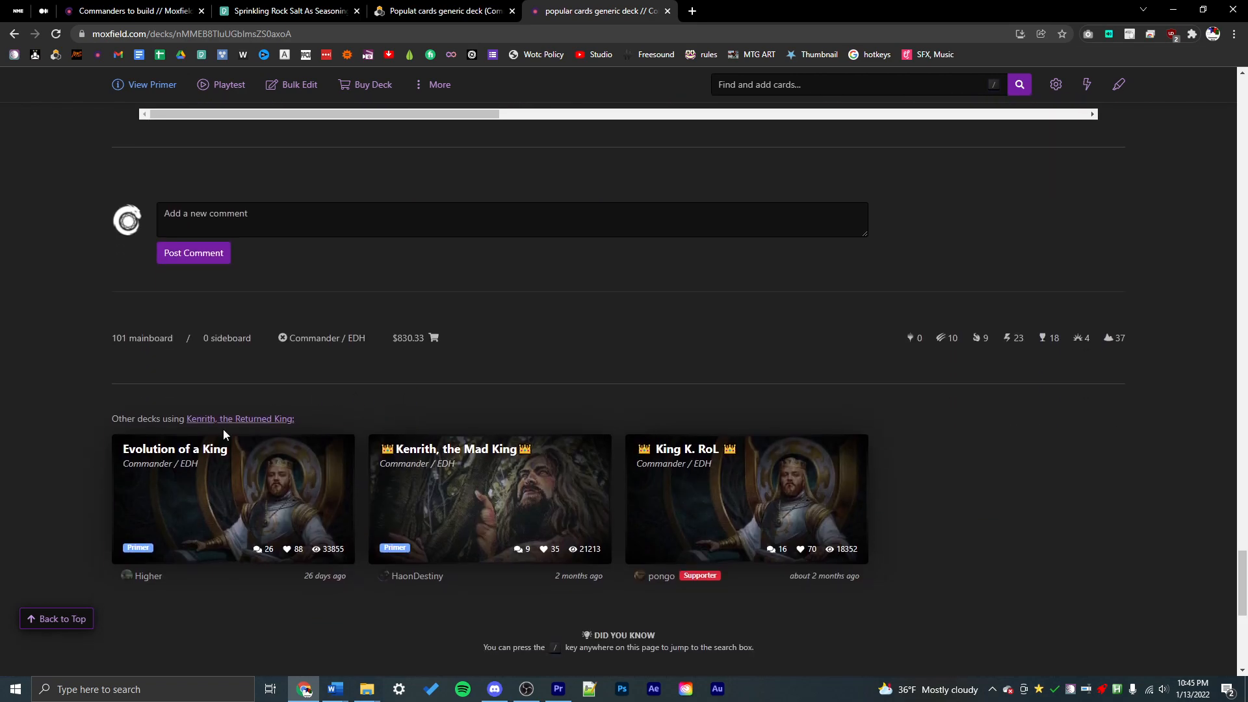
{"action": "middle_click", "coordinate": [209, 463]}
{"action": "middle_click", "coordinate": [455, 478]}
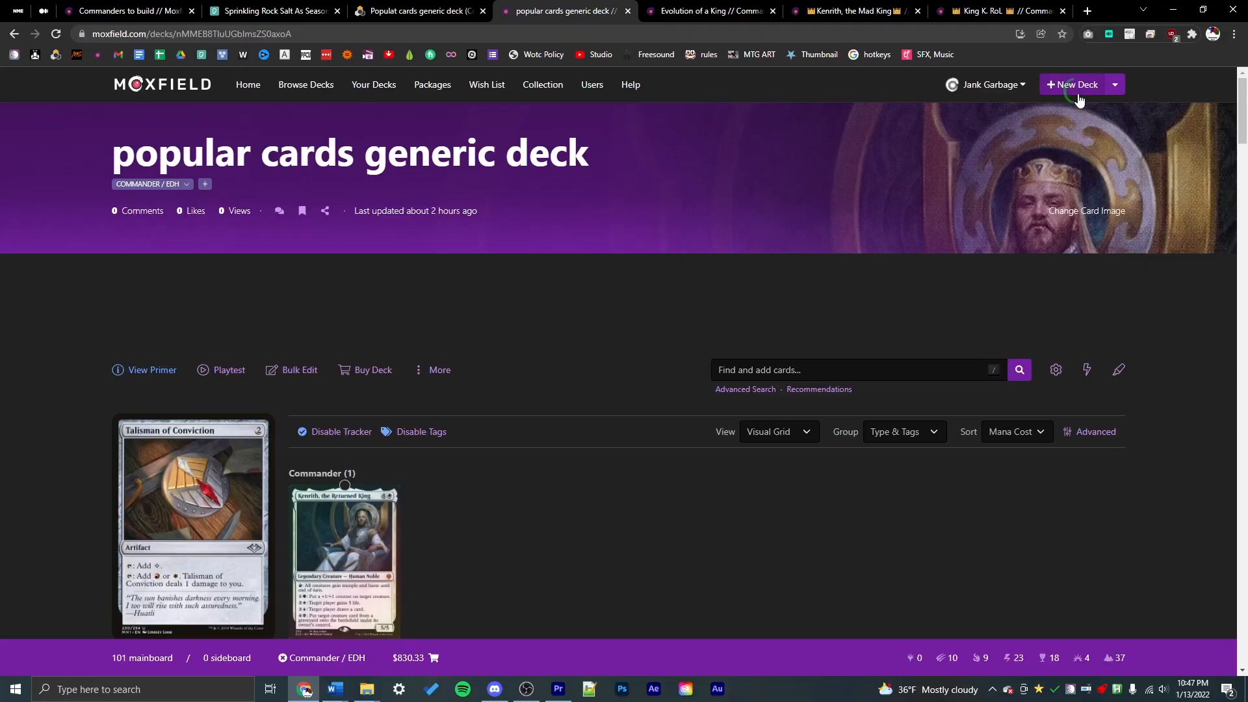
Start a new Moxfield deck and paste the copied content into its creation form
{"action": "left_click", "coordinate": [1073, 85]}
{"action": "left_click", "coordinate": [712, 341]}
{"action": "left_click", "coordinate": [598, 395]}
{"action": "key", "text": "ctrl+v"}
{"action": "left_click", "coordinate": [741, 397]}
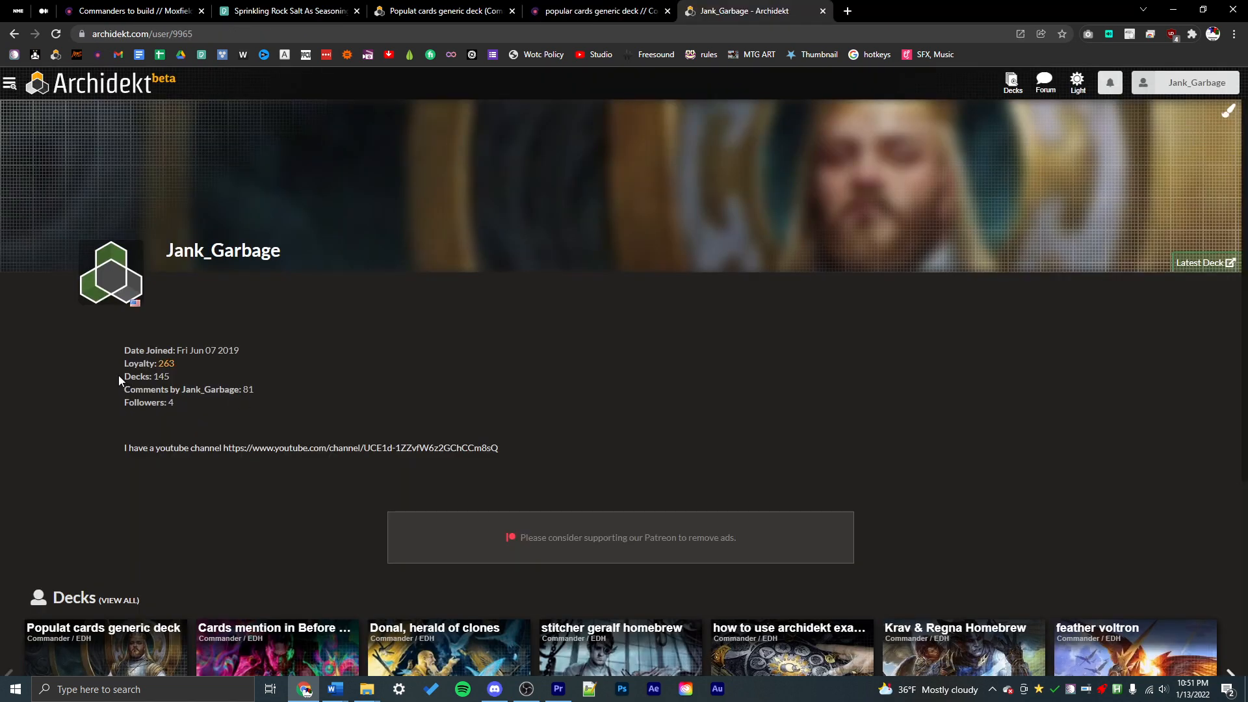
Highlight the deck count on the Archidekt profile, and look through the Slinn Voda for TeamSeas! deck on Moxfield
{"action": "left_click_drag", "start_coordinate": [119, 375], "coordinate": [201, 377]}
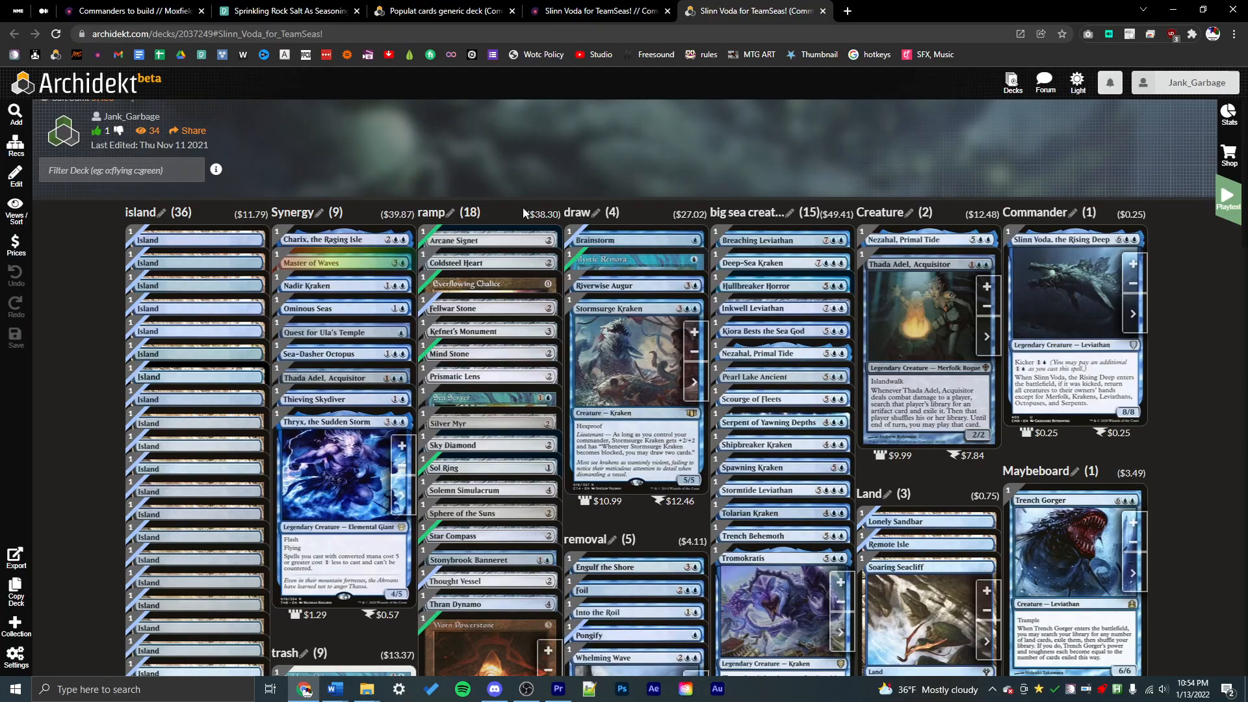
{"action": "key", "text": "ctrl+shift+Tab"}
{"action": "scroll", "coordinate": [494, 215], "scroll_direction": "down", "scroll_amount": 5}
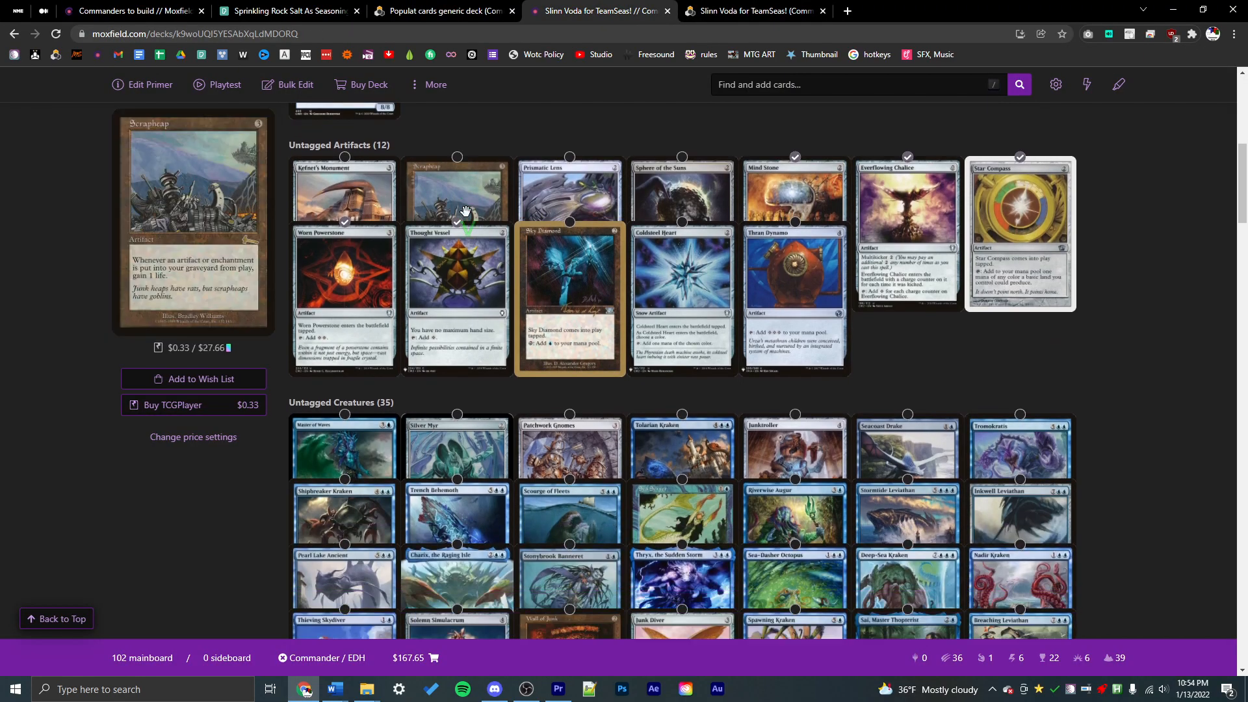
{"action": "scroll", "coordinate": [467, 217], "scroll_direction": "down", "scroll_amount": 3}
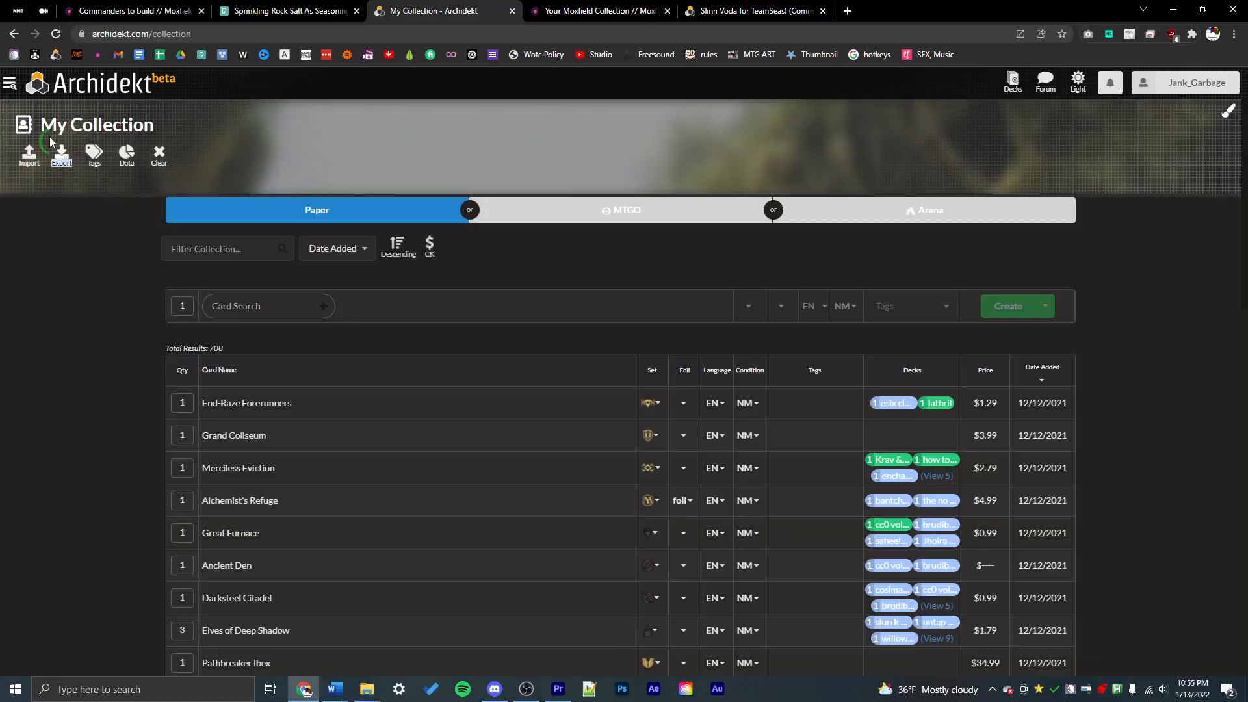
Switch from the Archidekt collection to the Moxfield collection page to compare its export option
{"action": "left_click", "coordinate": [565, 10]}
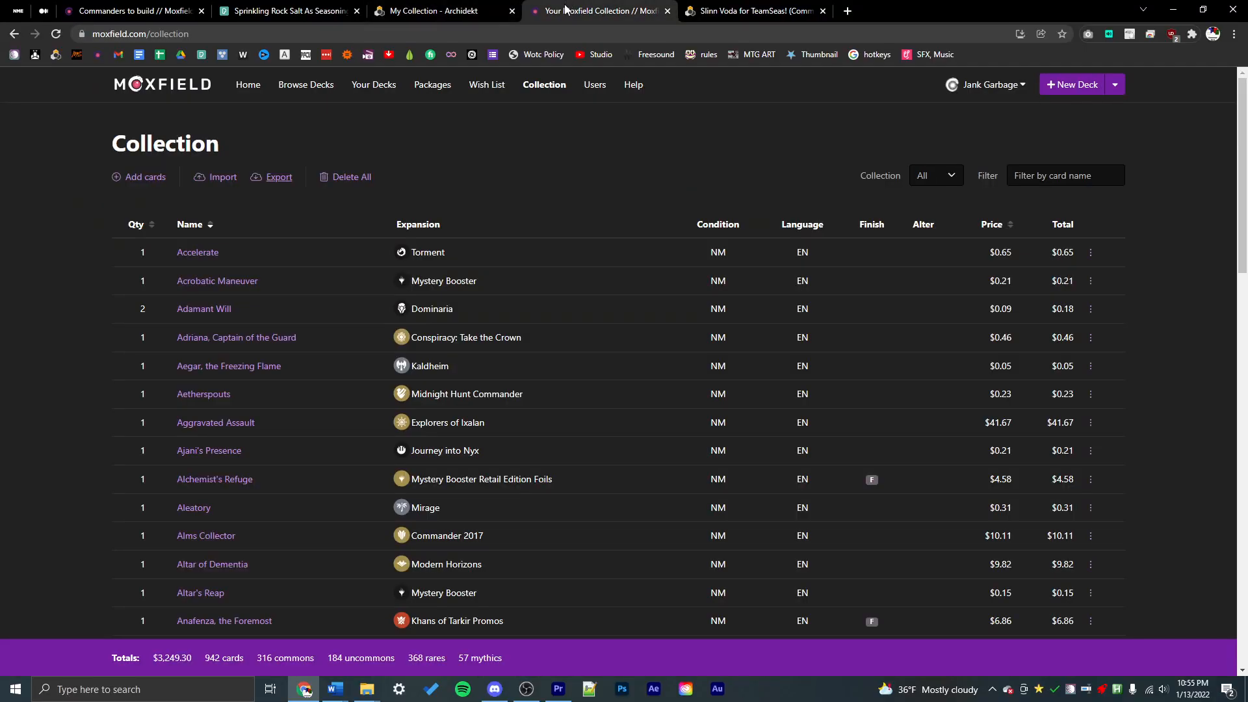